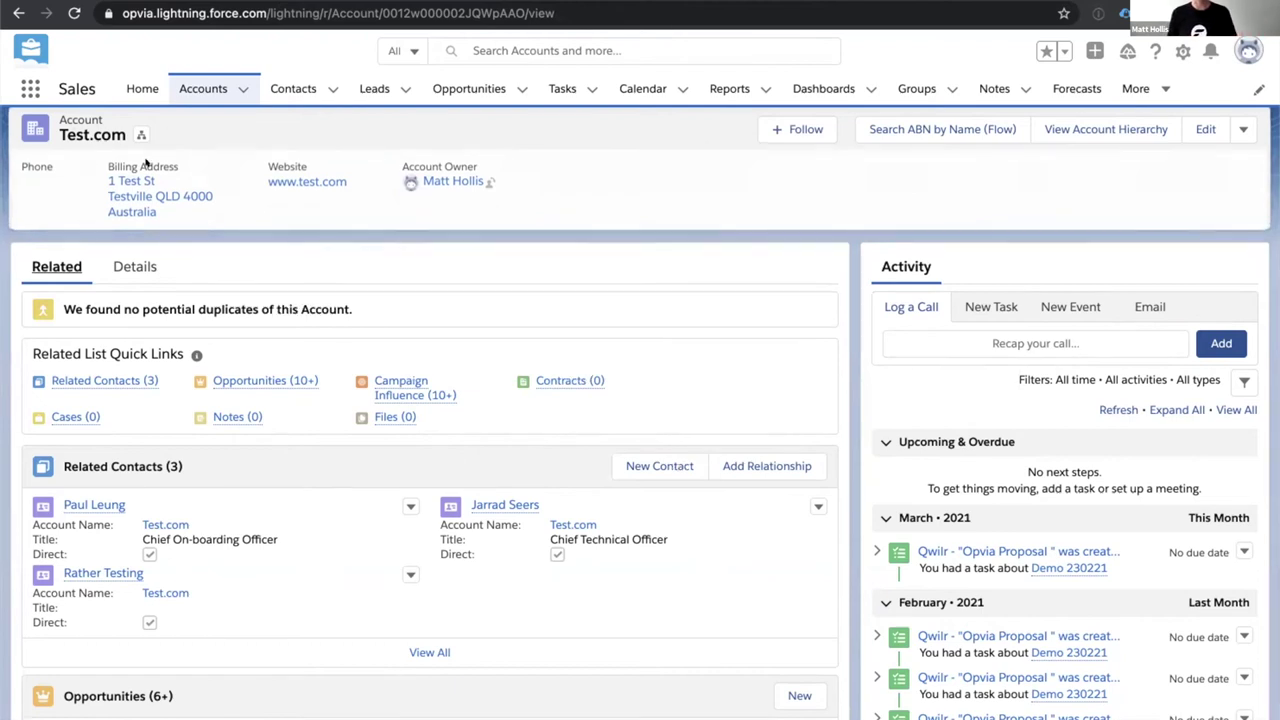
Open the Flexile Webinar Demo - Data Quote opportunity and launch New Flexile Quote from it.
{"action": "scroll", "coordinate": [266, 439], "scroll_direction": "down", "scroll_amount": 3}
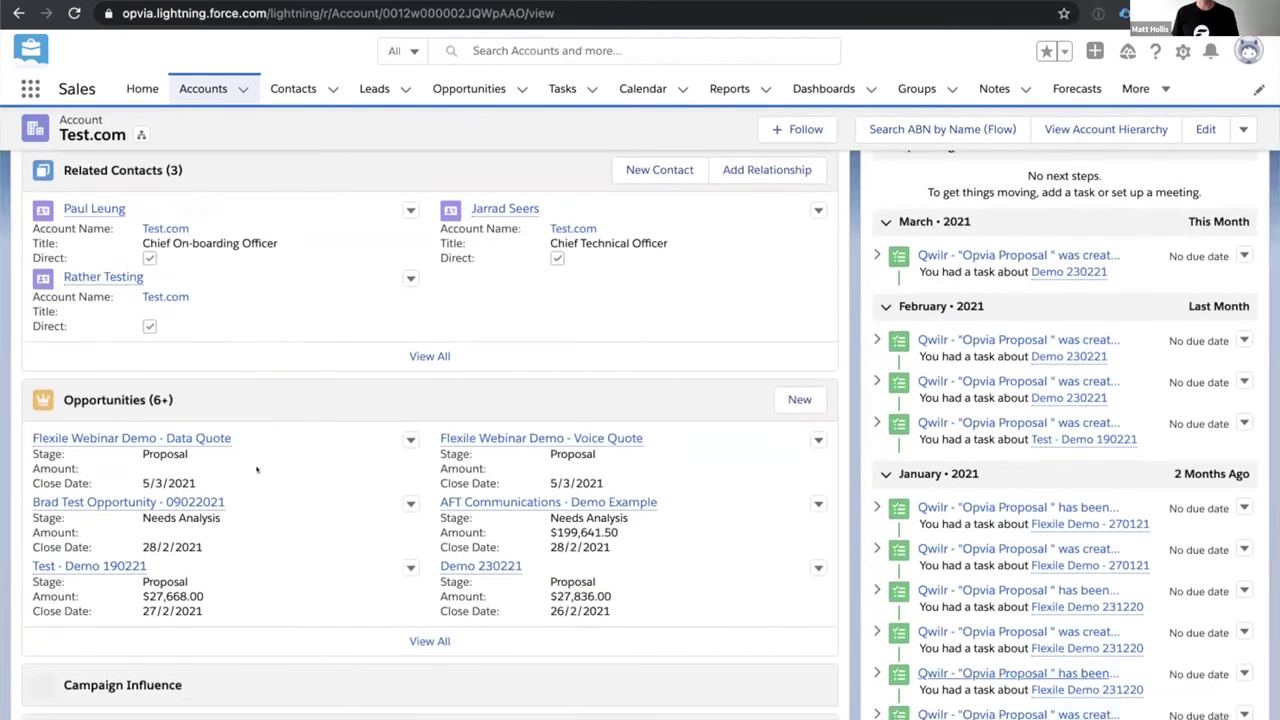
{"action": "left_click", "coordinate": [145, 438]}
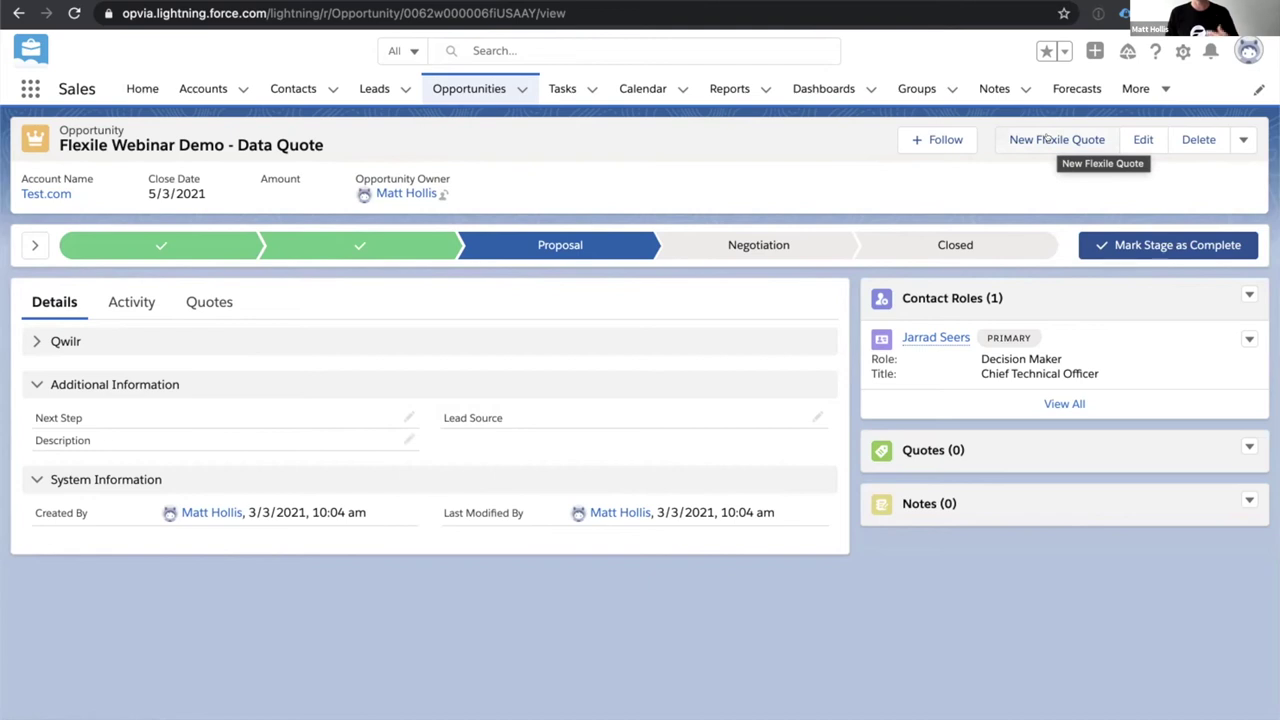
{"action": "left_click", "coordinate": [1045, 139]}
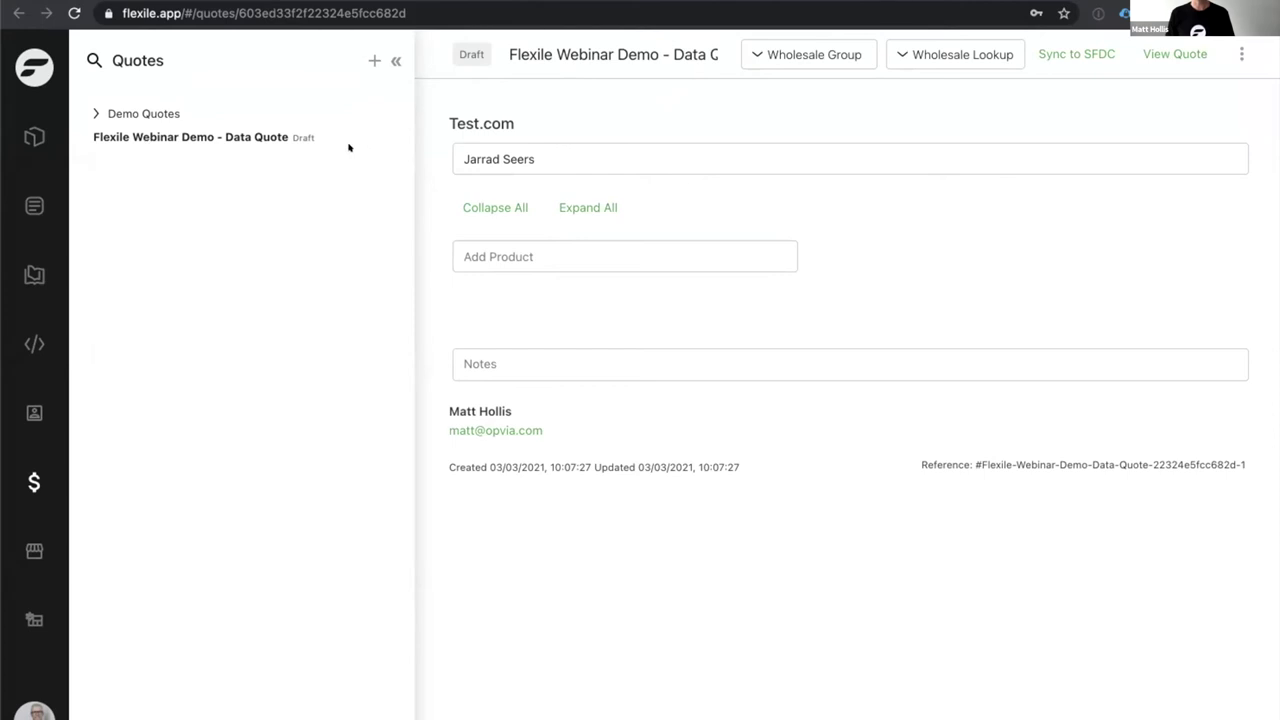
Search products for 'Networ' and add Managed Network - Primary and Backup to the quote.
{"action": "left_click", "coordinate": [597, 146]}
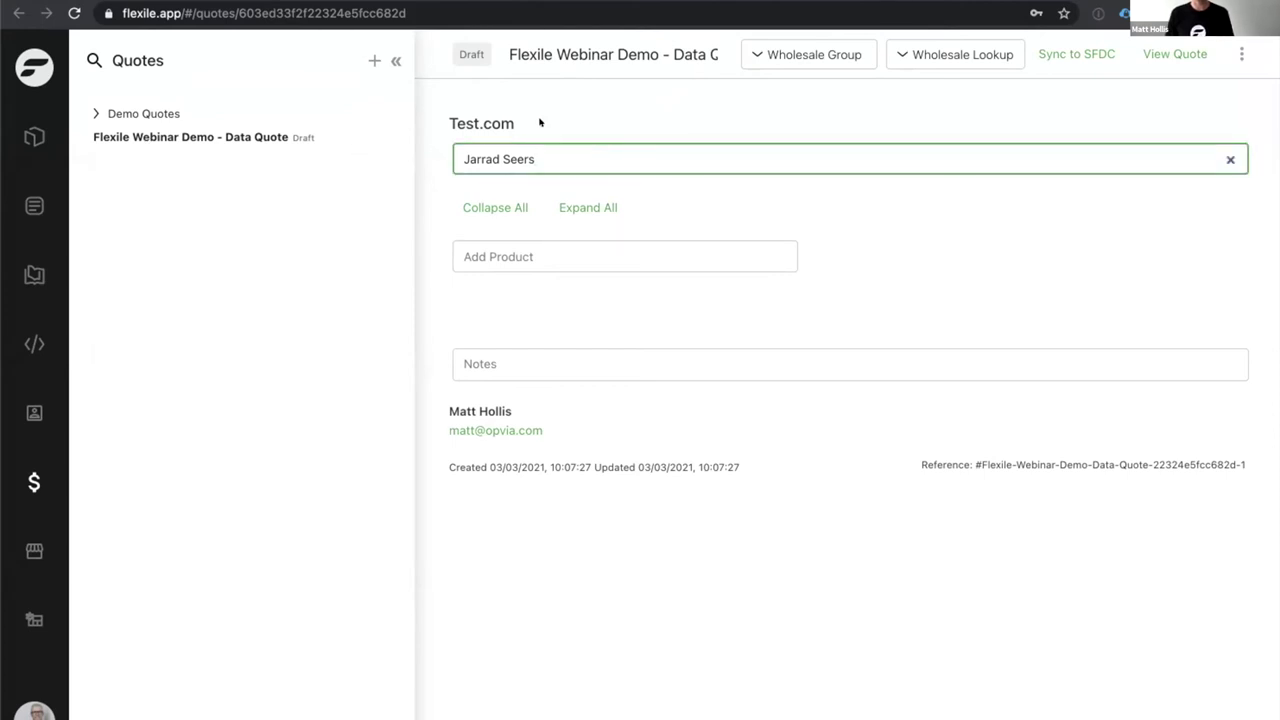
{"action": "left_click", "coordinate": [571, 247]}
{"action": "type", "text": "N"}
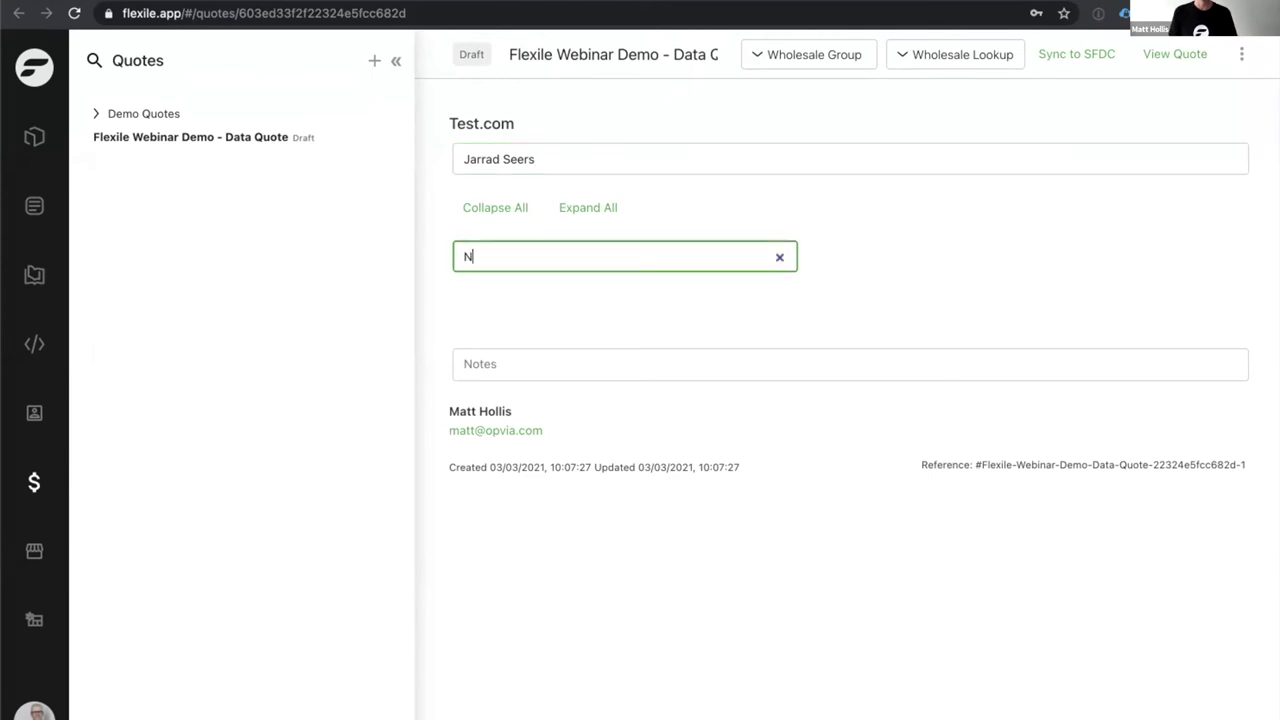
{"action": "type", "text": "etwor"}
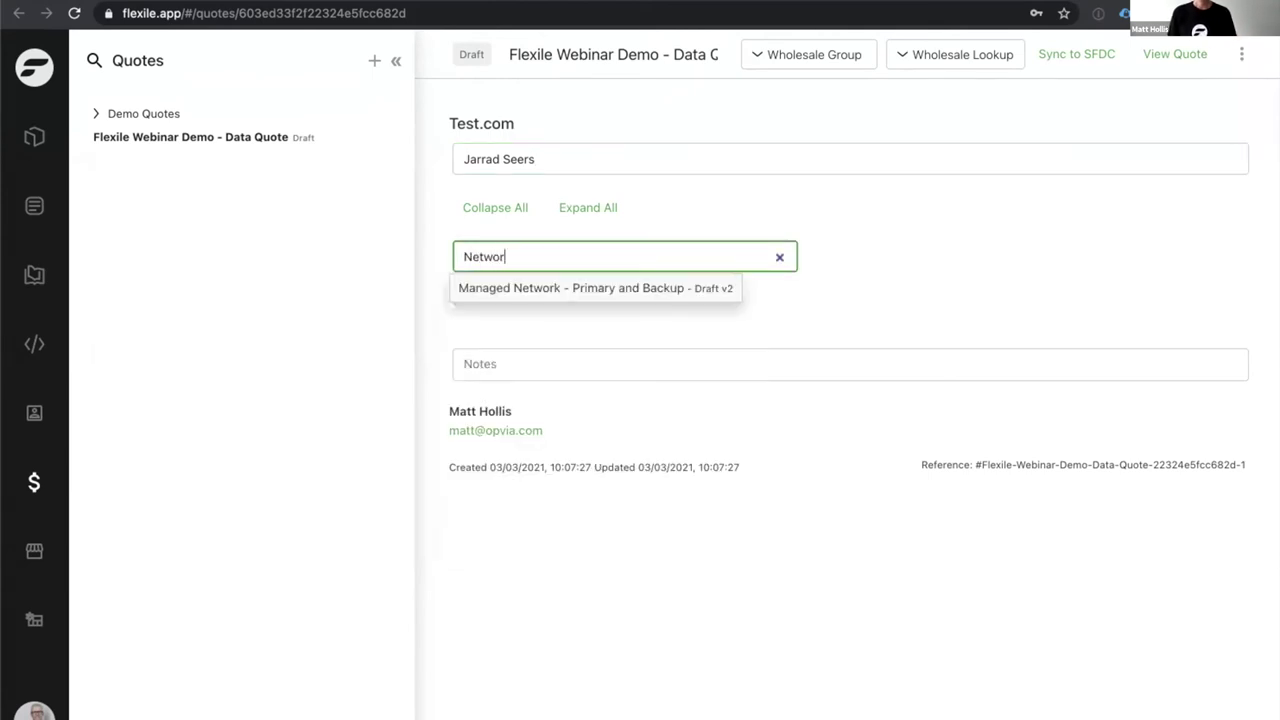
{"action": "left_click", "coordinate": [558, 286]}
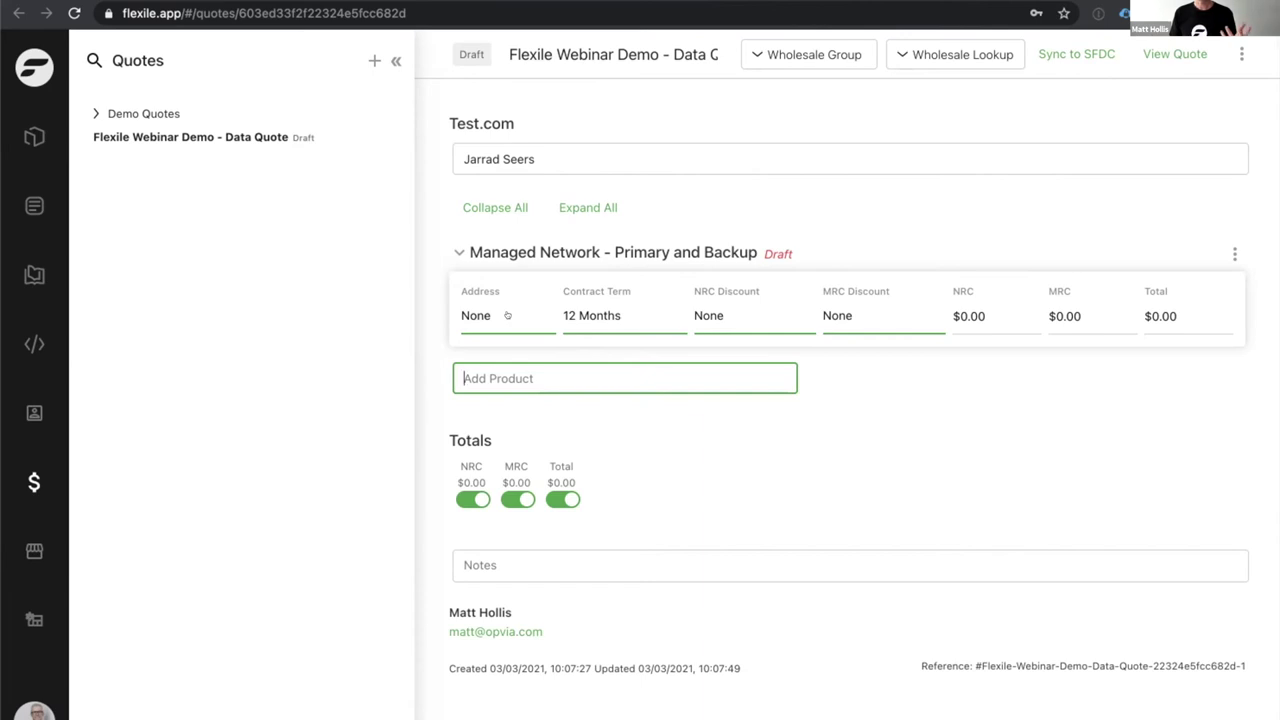
{"action": "left_click", "coordinate": [603, 307]}
{"action": "left_click", "coordinate": [603, 307]}
{"action": "left_click", "coordinate": [603, 307]}
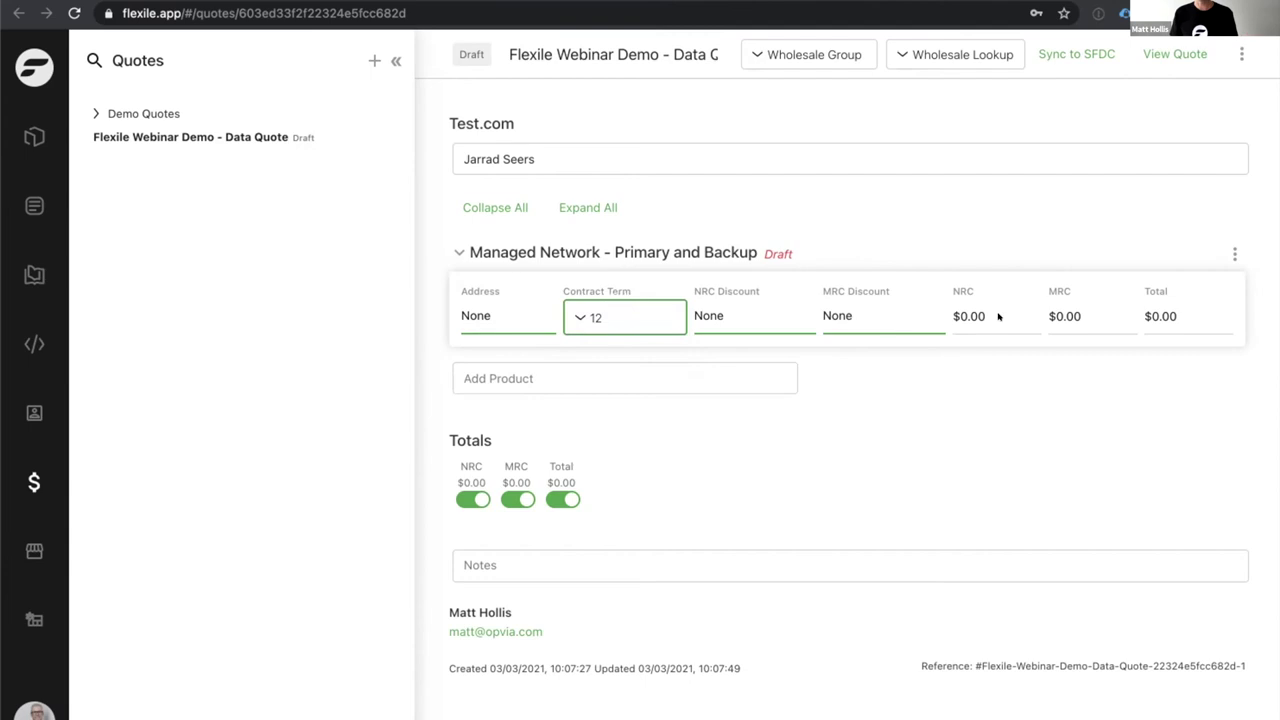
{"action": "left_click", "coordinate": [491, 307]}
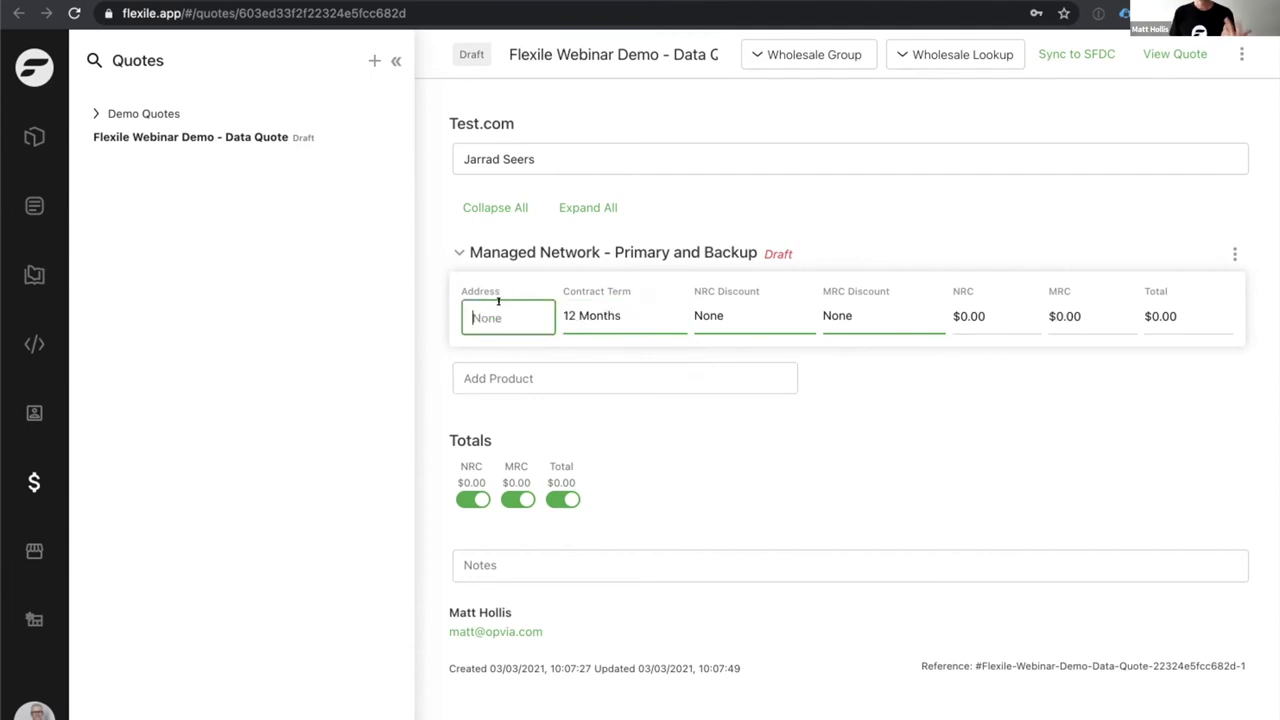
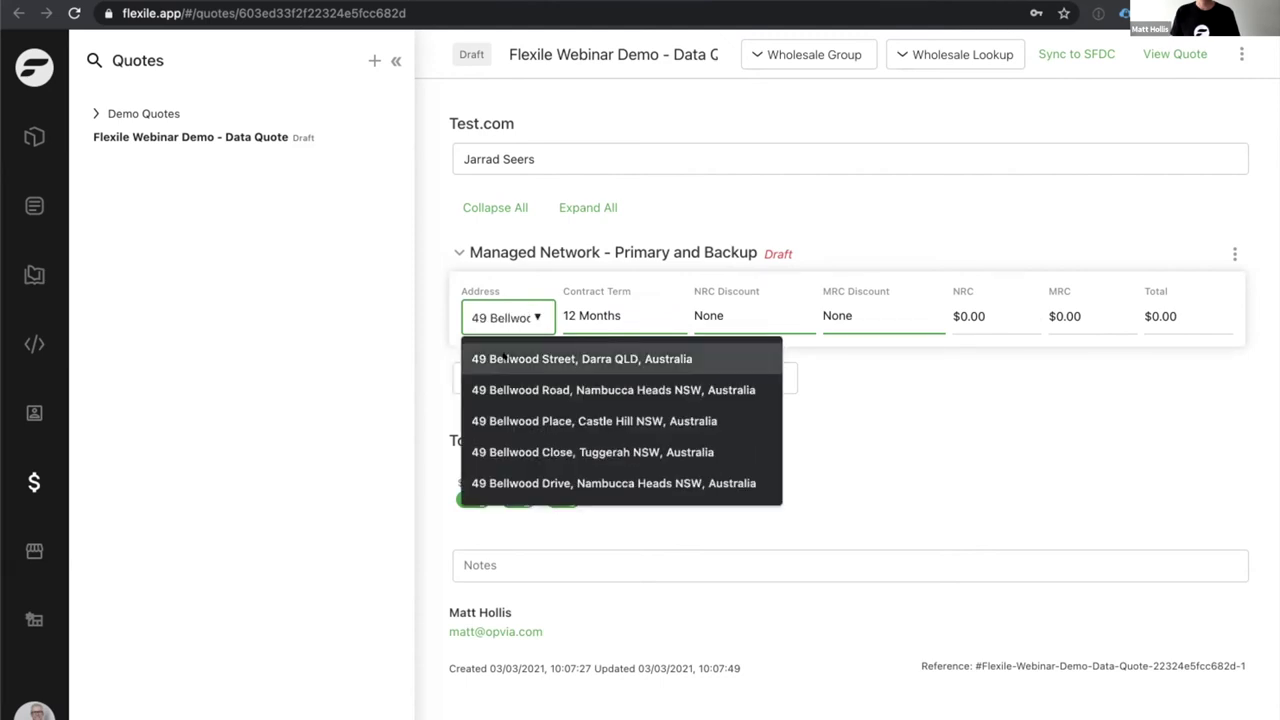
{"action": "left_click", "coordinate": [517, 357]}
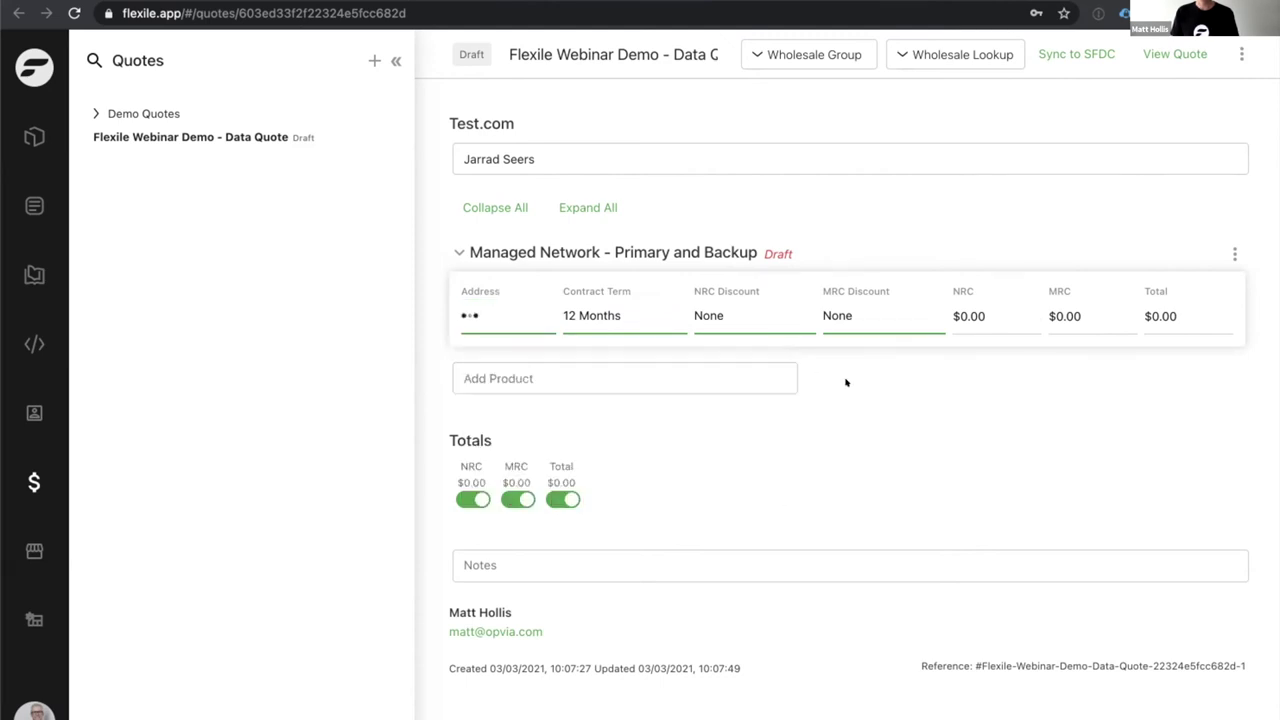
{"action": "left_click", "coordinate": [820, 234]}
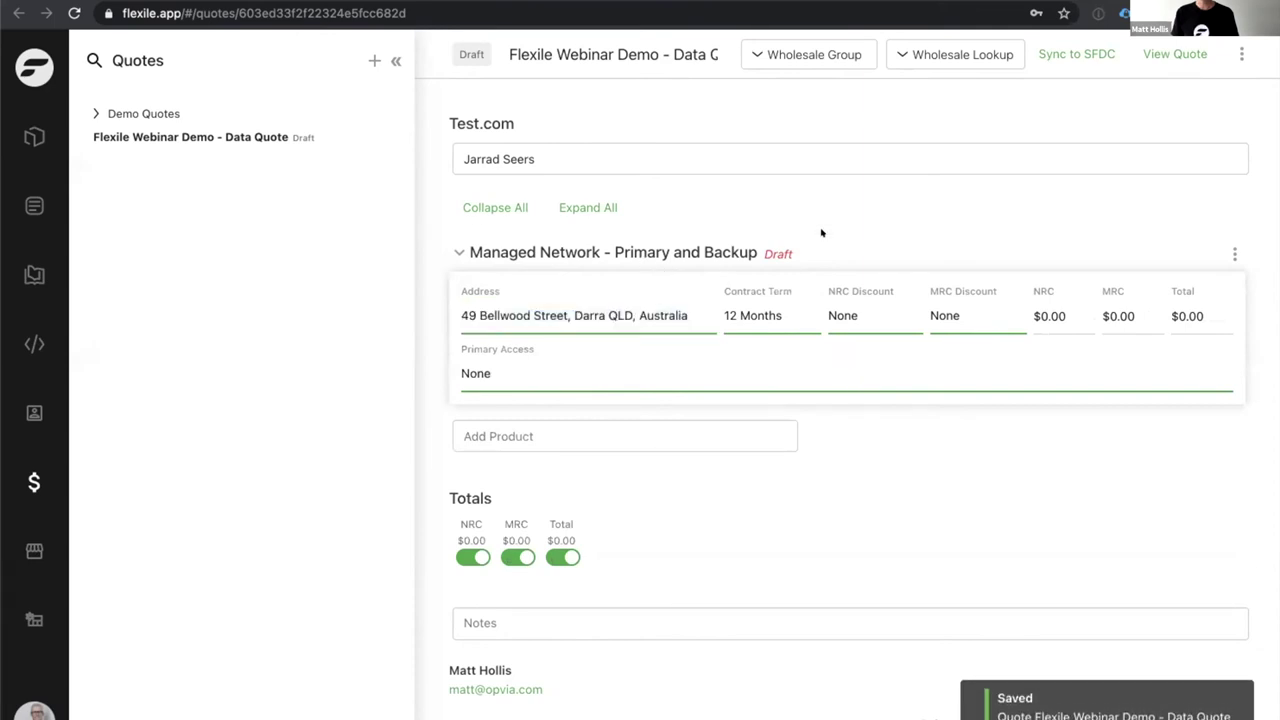
Choose Telstra EA Premium L2 as the primary access type.
{"action": "left_click", "coordinate": [565, 375]}
{"action": "left_click", "coordinate": [565, 374]}
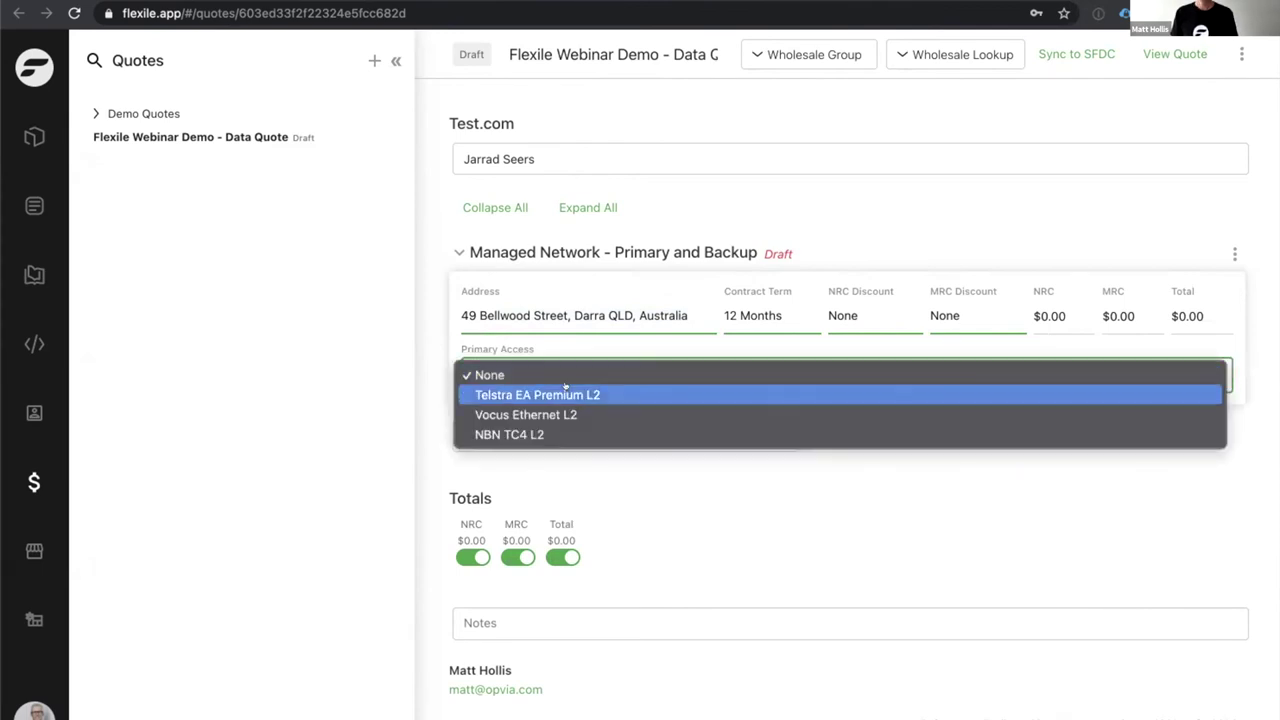
{"action": "left_click", "coordinate": [572, 394]}
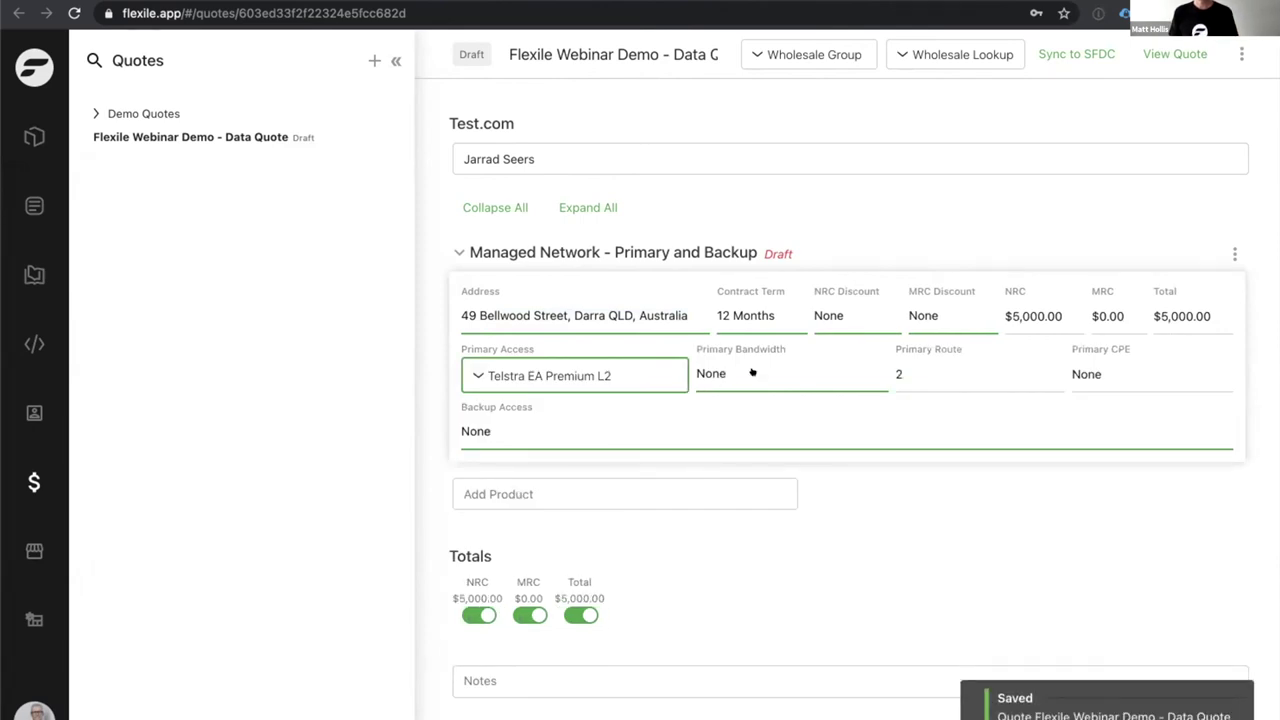
Set primary bandwidth to 200 Mbps and primary CPE to Juniper SRX345 Ethernet + 4G.
{"action": "left_click", "coordinate": [806, 370]}
{"action": "left_click", "coordinate": [810, 371]}
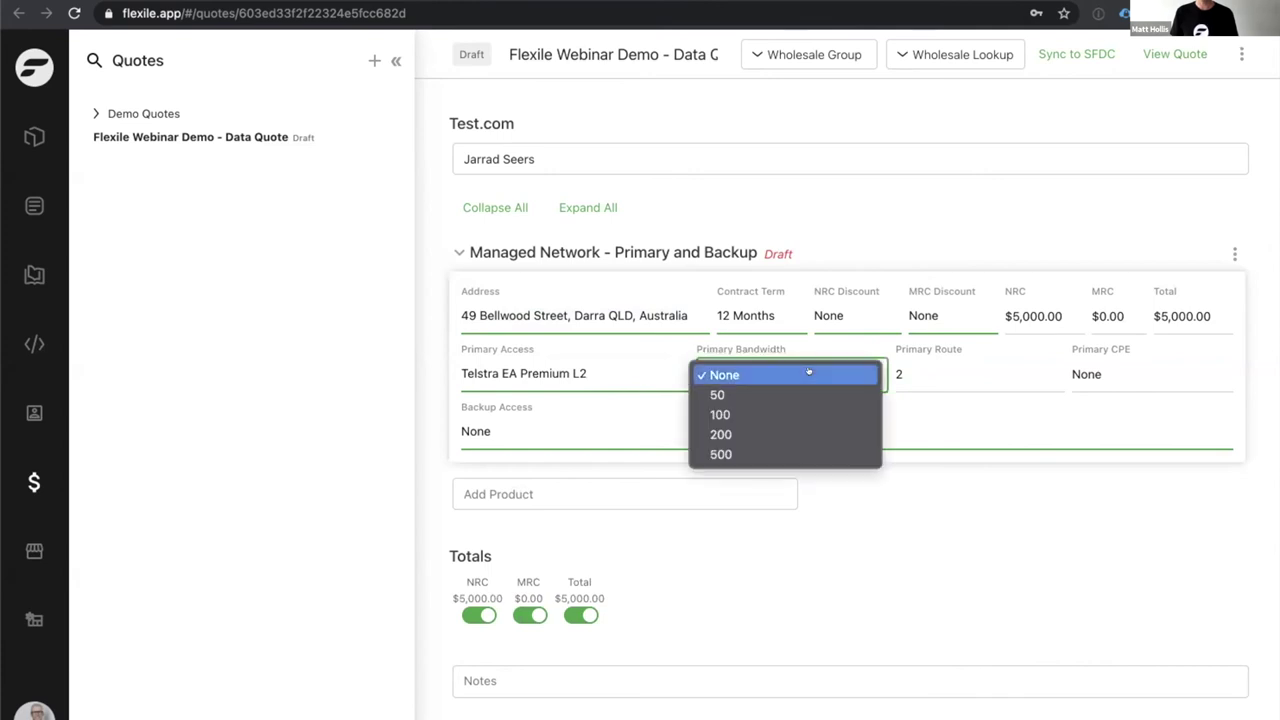
{"action": "left_click", "coordinate": [799, 413]}
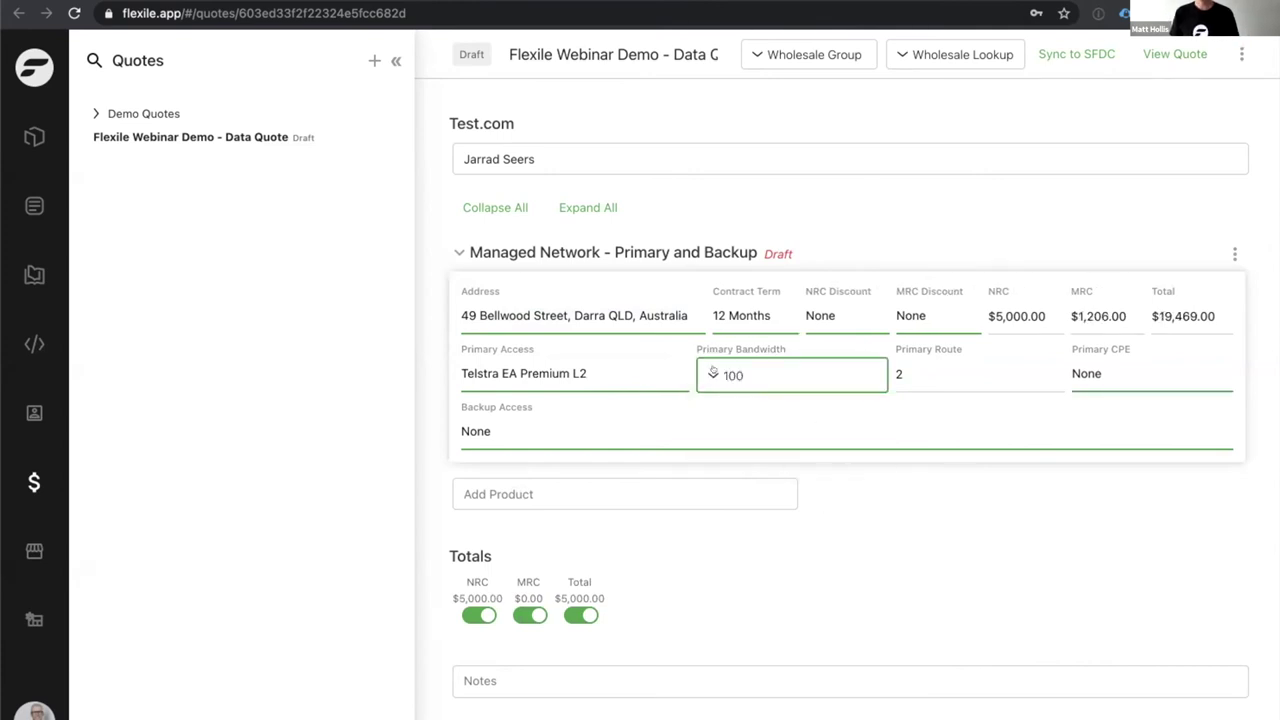
{"action": "left_click", "coordinate": [1118, 366]}
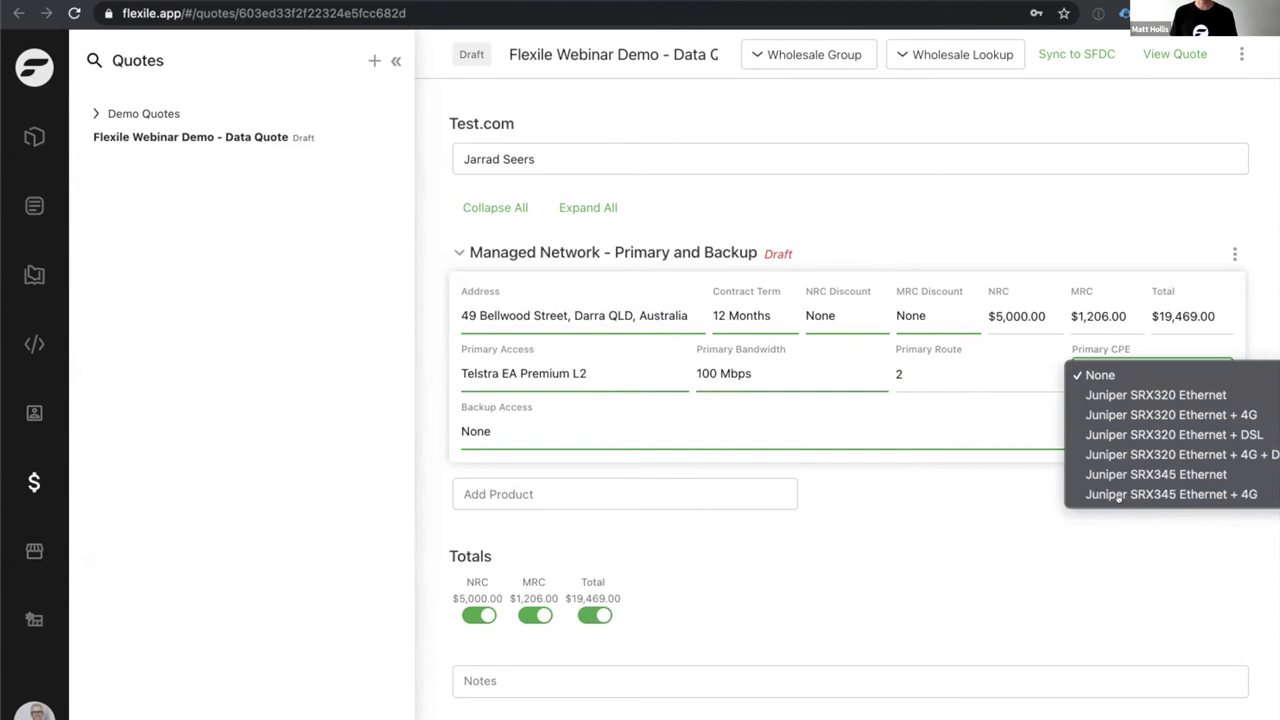
{"action": "left_click", "coordinate": [814, 372]}
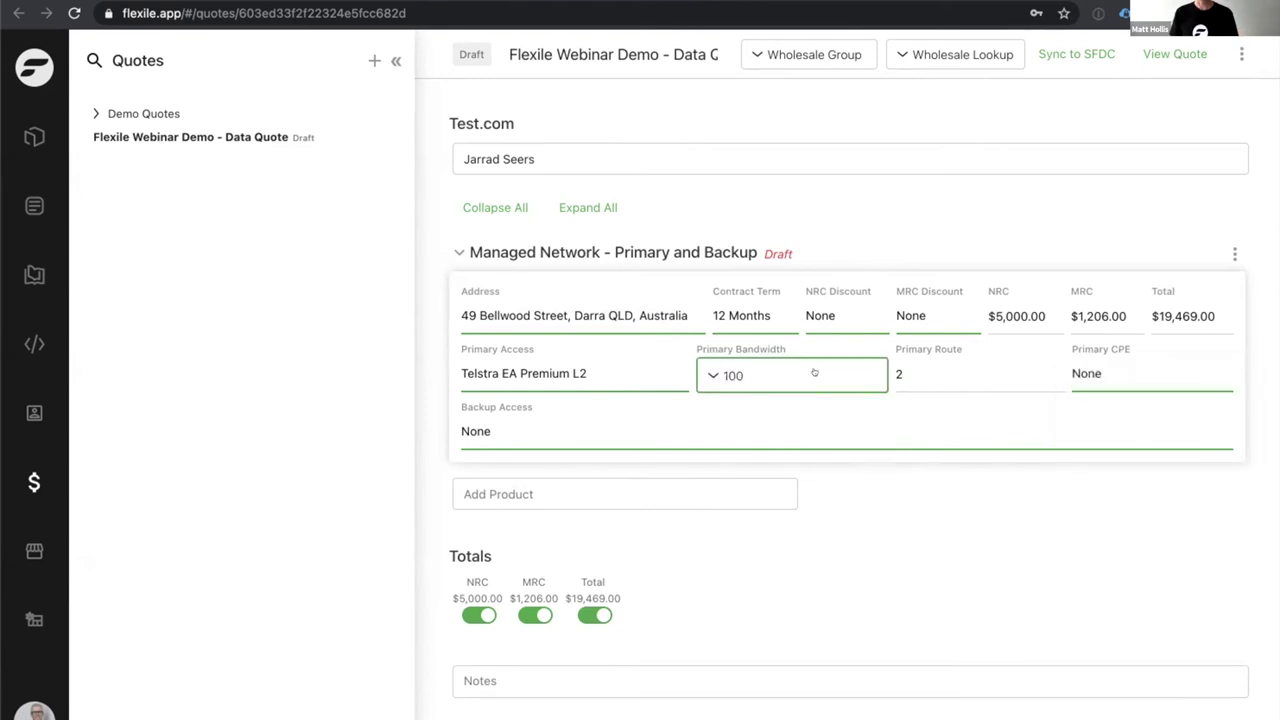
{"action": "left_click", "coordinate": [814, 372]}
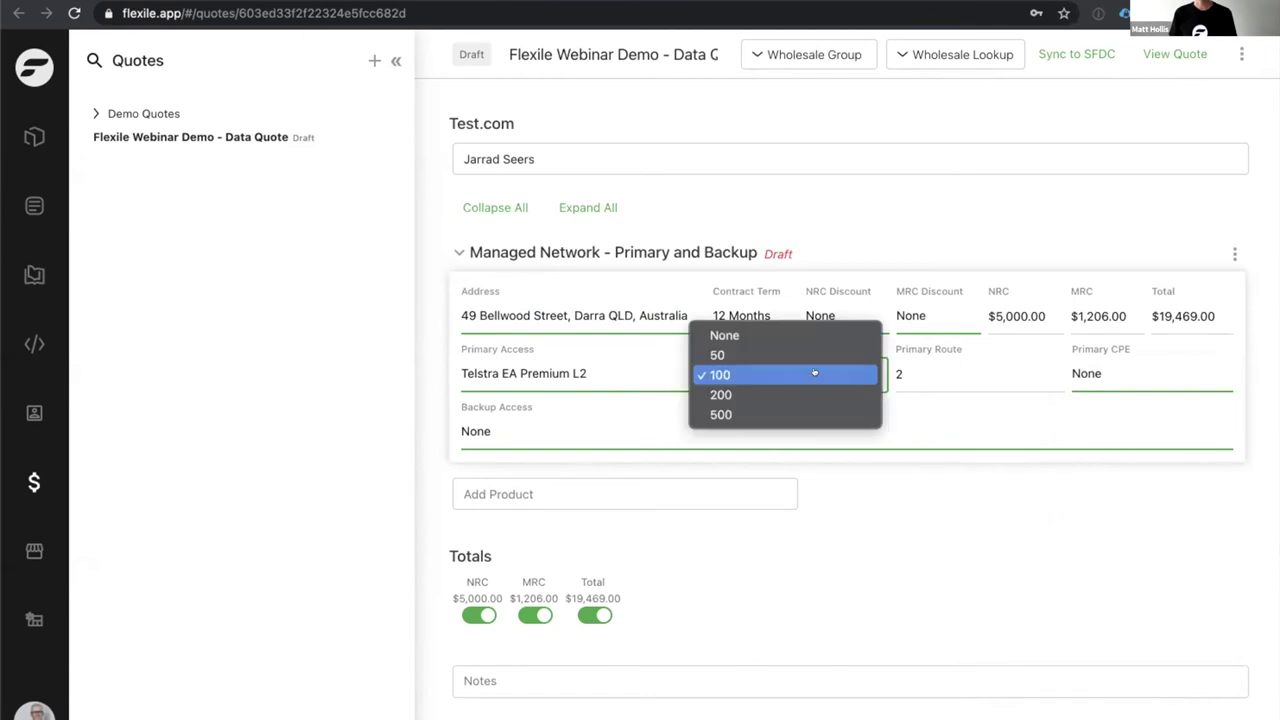
{"action": "left_click", "coordinate": [815, 391]}
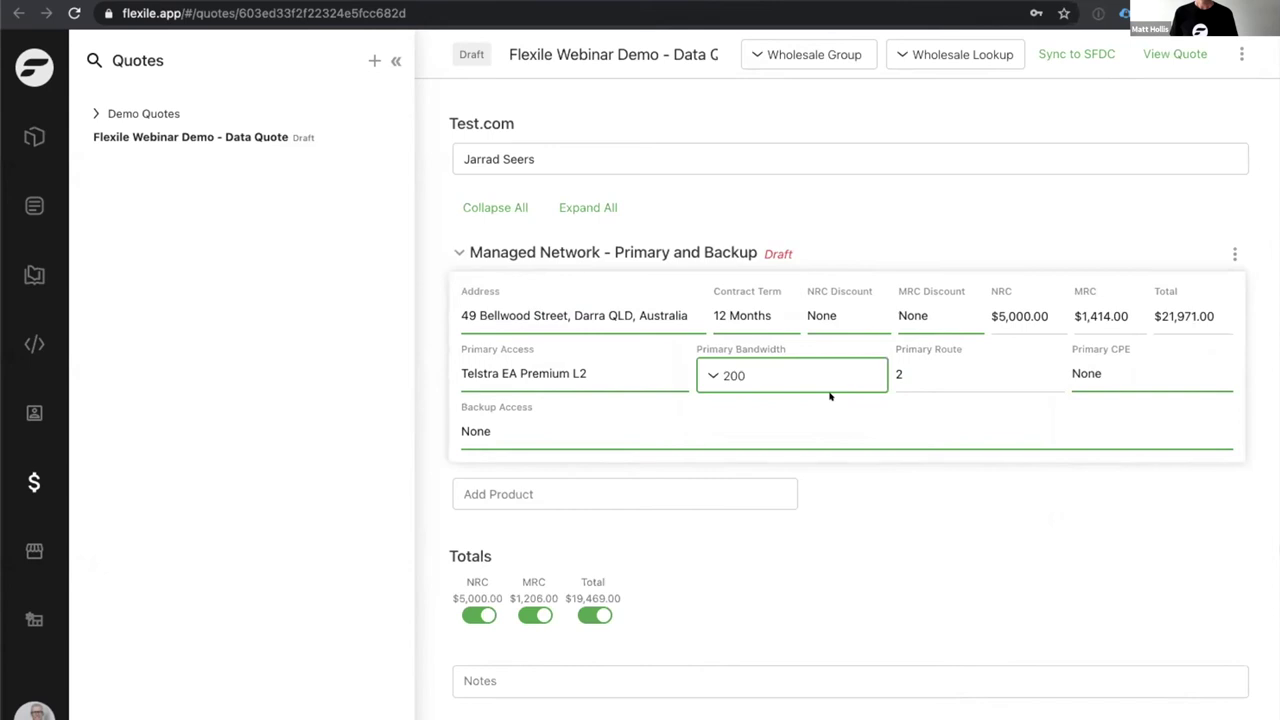
{"action": "left_click", "coordinate": [1114, 370]}
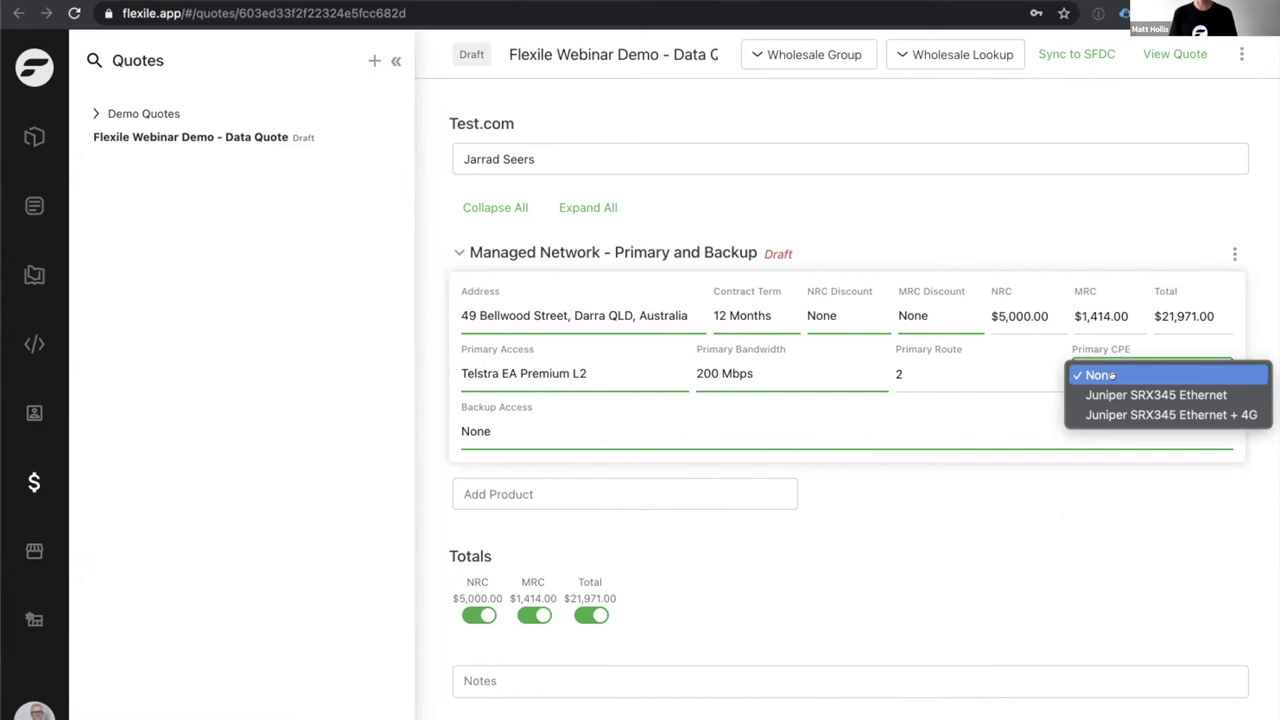
{"action": "left_click", "coordinate": [1128, 414]}
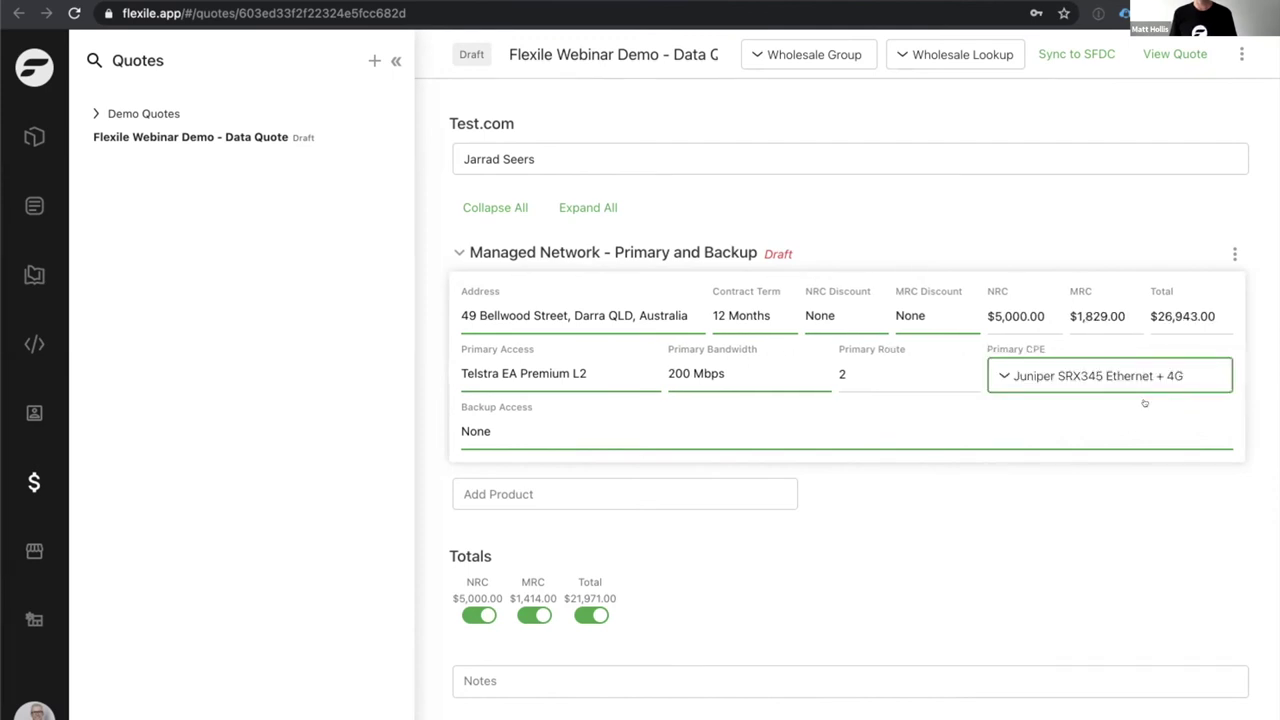
Set 4G backup access using the primary CPE with a 5GB Data SIM, then sync to SFDC.
{"action": "left_click", "coordinate": [590, 428]}
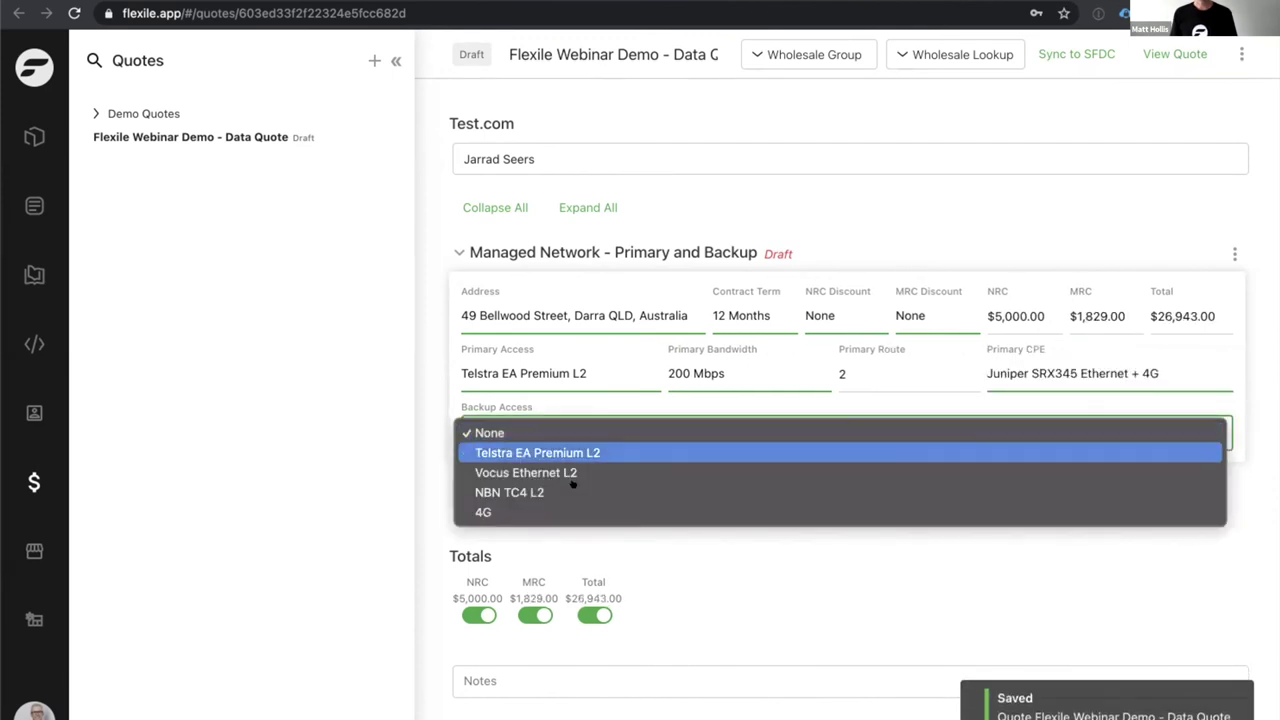
{"action": "left_click", "coordinate": [540, 510]}
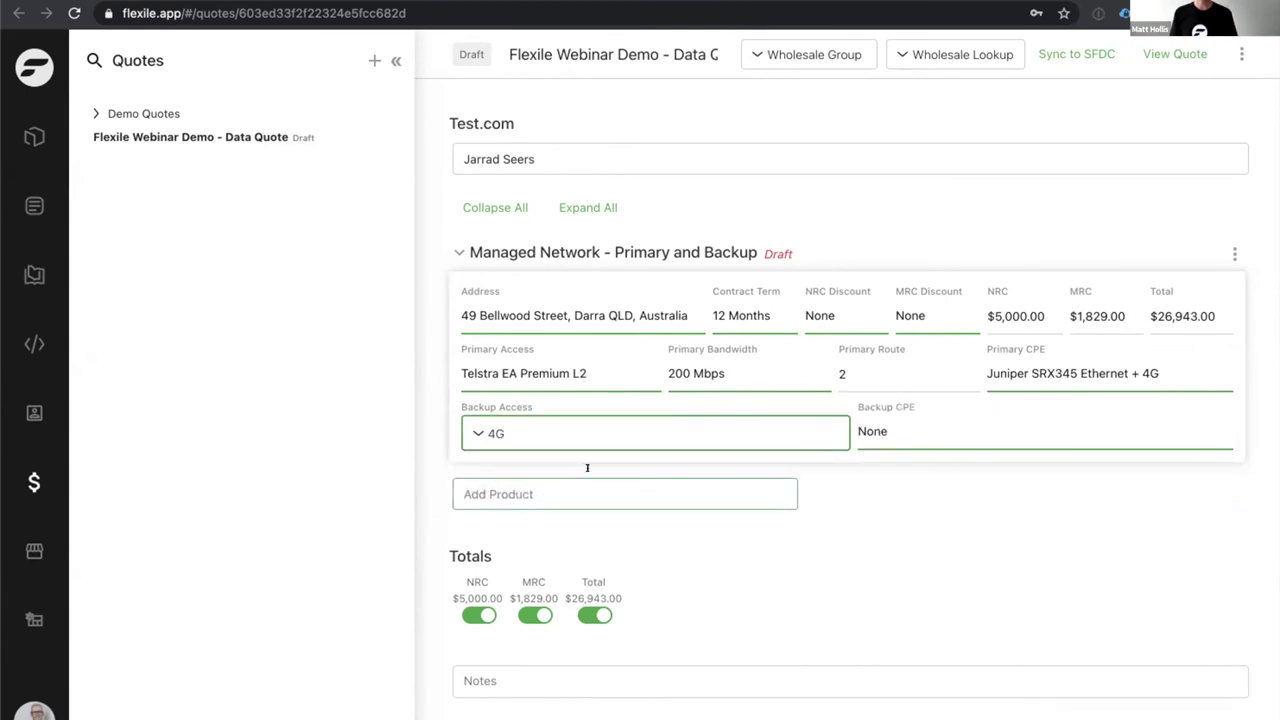
{"action": "left_click", "coordinate": [895, 431]}
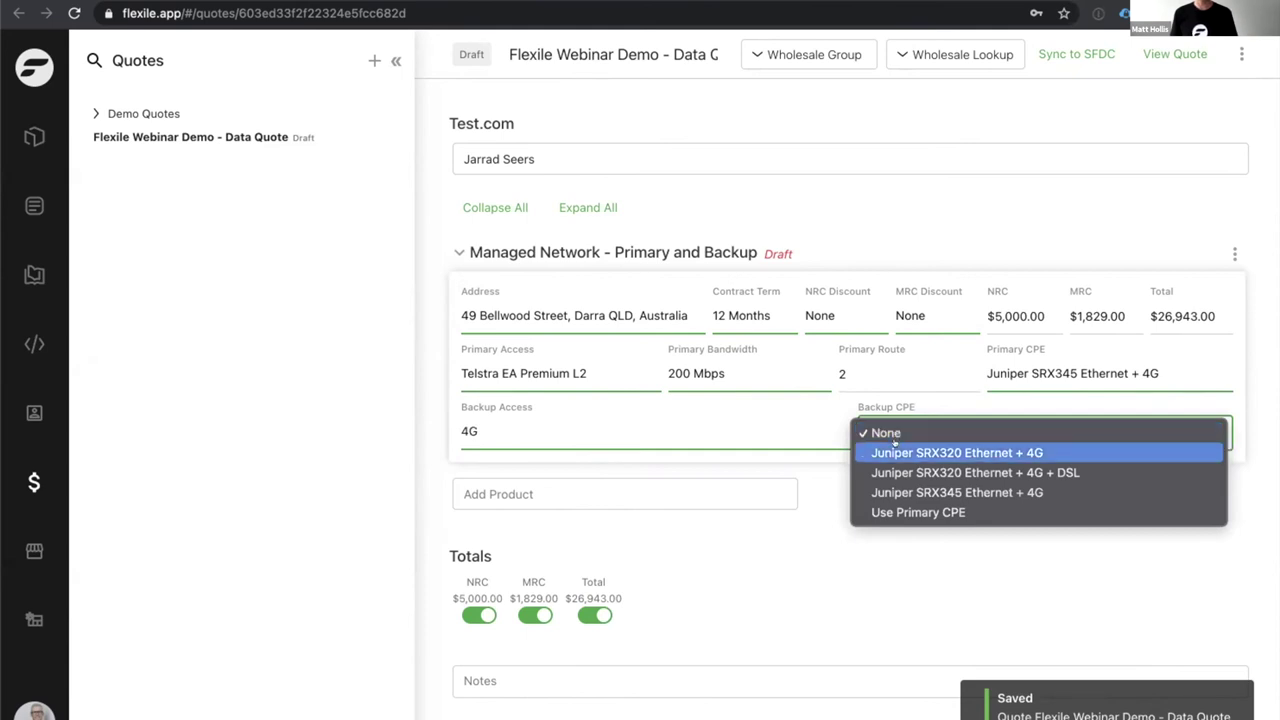
{"action": "left_click", "coordinate": [878, 492]}
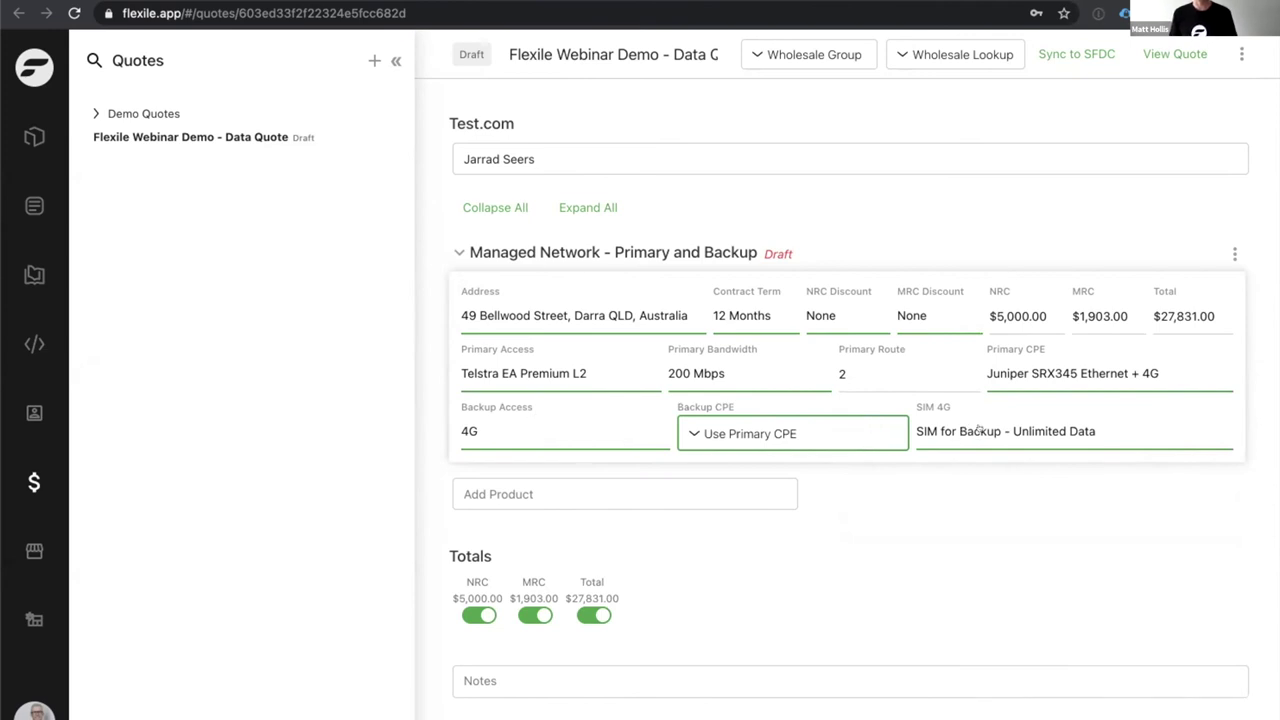
{"action": "left_click", "coordinate": [979, 430]}
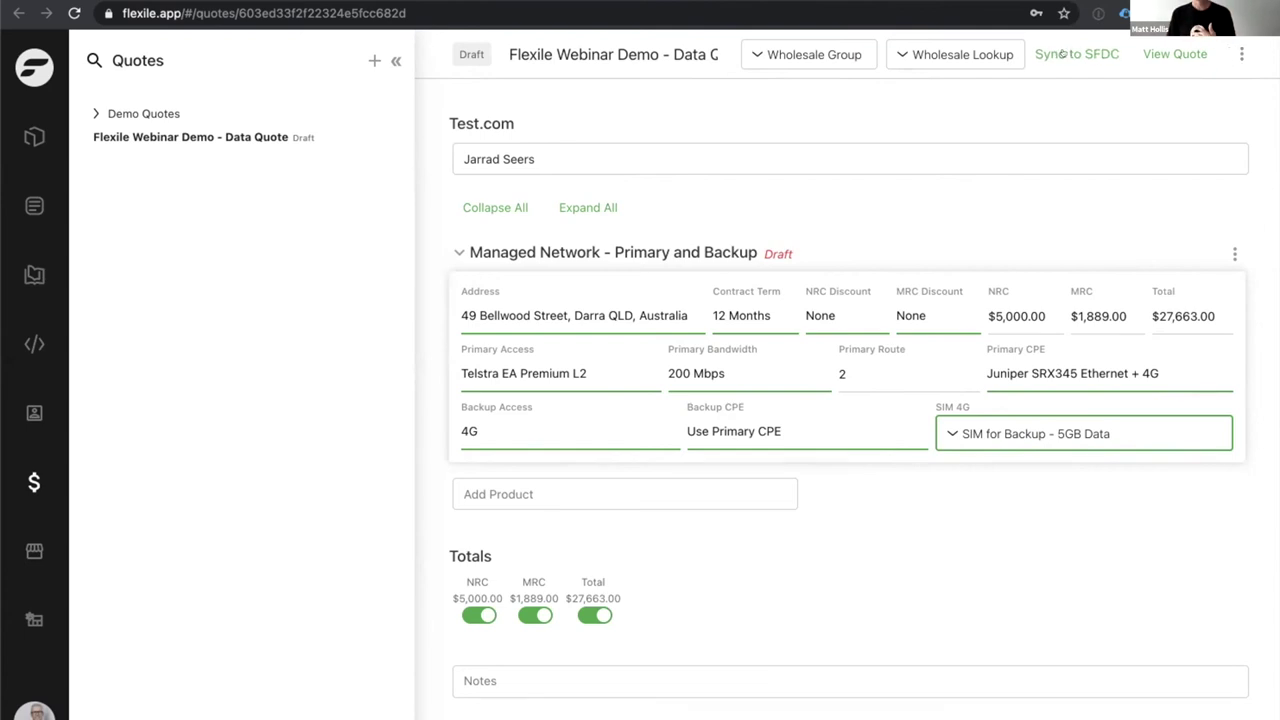
{"action": "left_click", "coordinate": [1066, 54]}
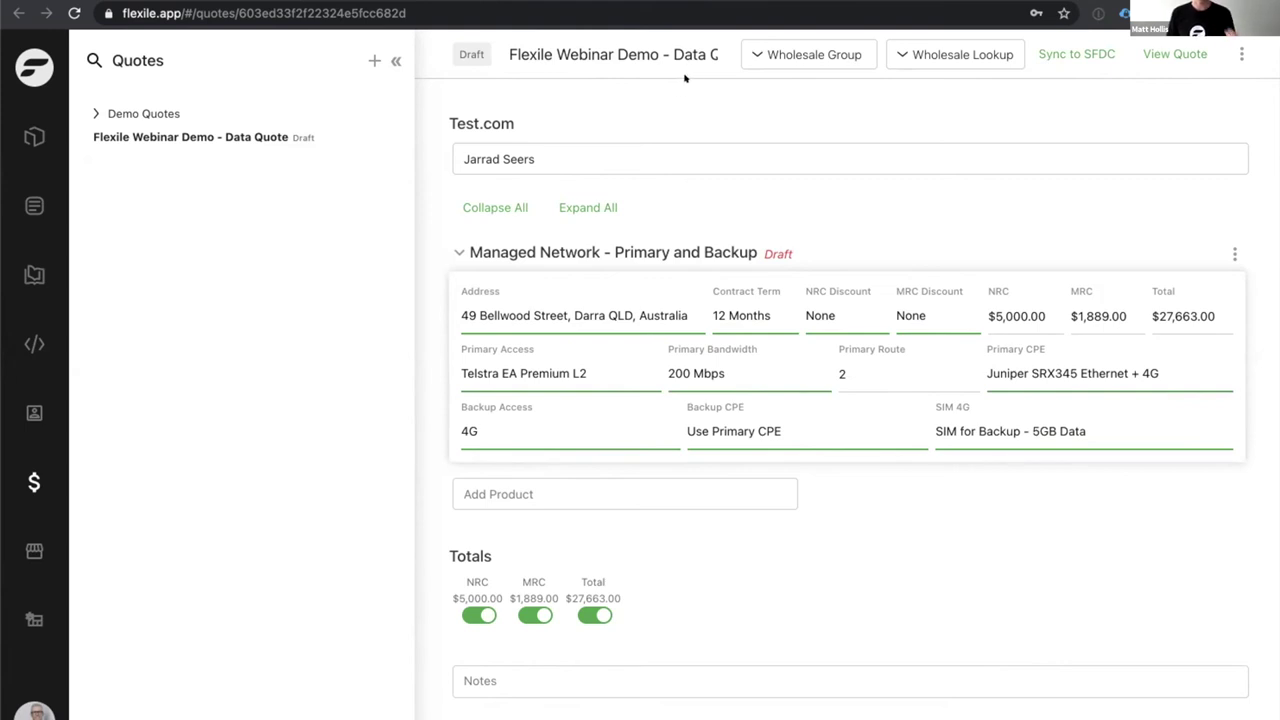
Reload the opportunity, check synced quote 00000150's NRC and MRC line items, then return to the opportunity.
{"action": "key", "text": "ctrl+Tab"}
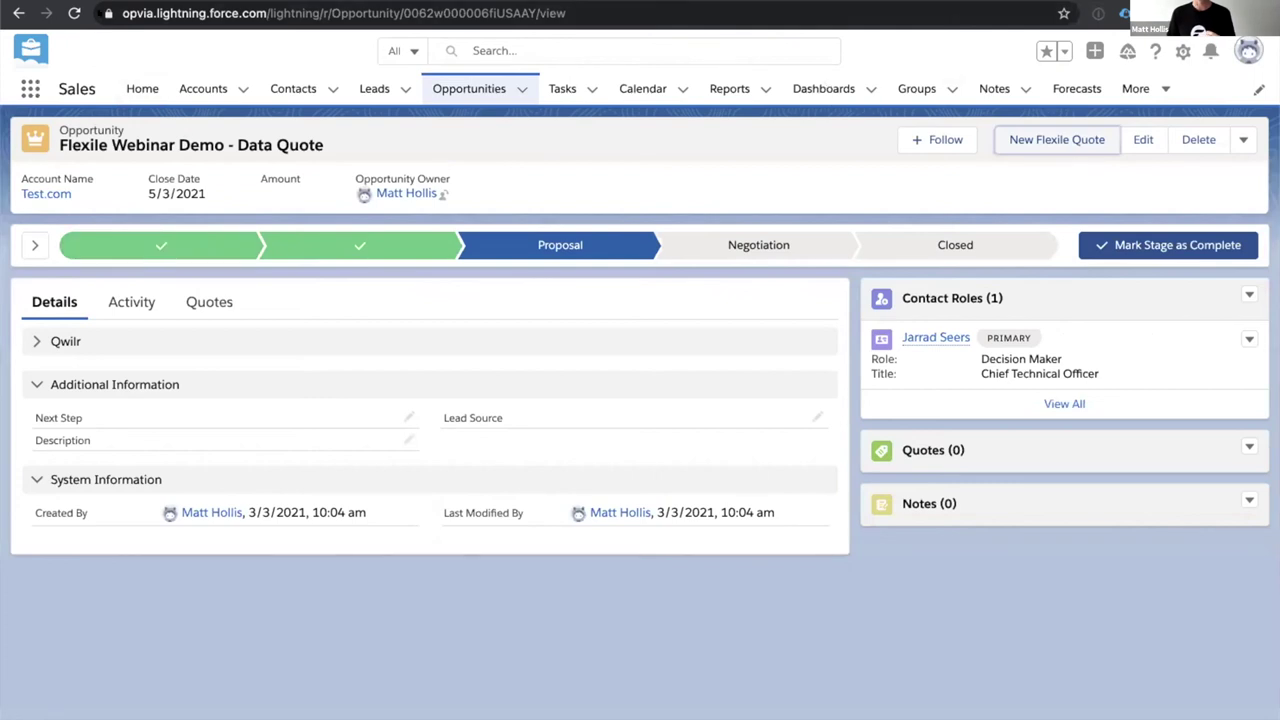
{"action": "key", "text": "ctrl+r"}
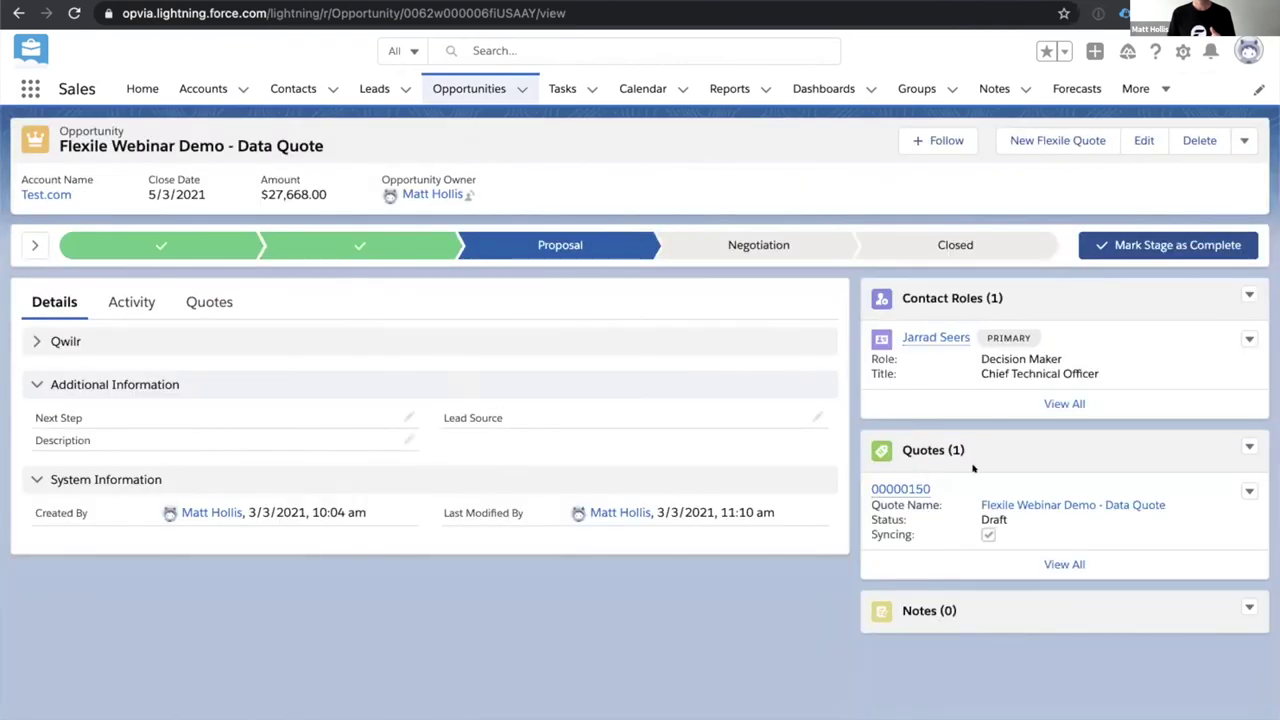
{"action": "mouse_move", "coordinate": [897, 485]}
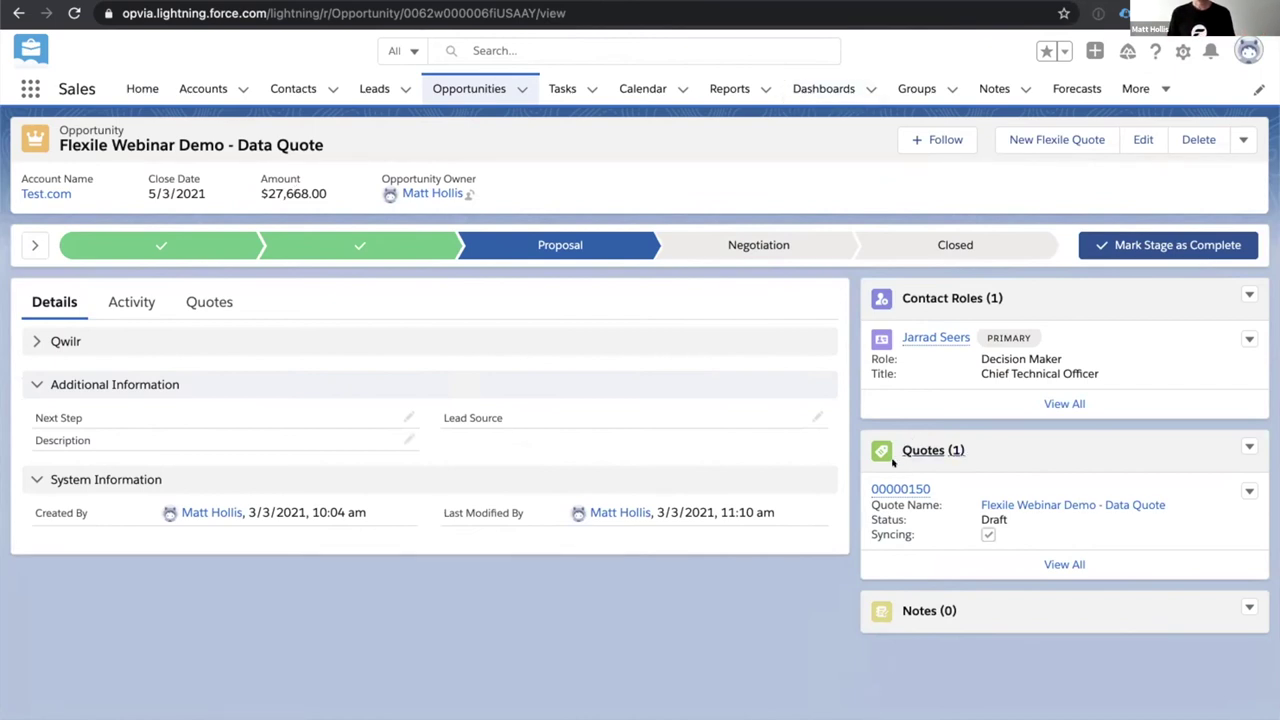
{"action": "left_click", "coordinate": [897, 489]}
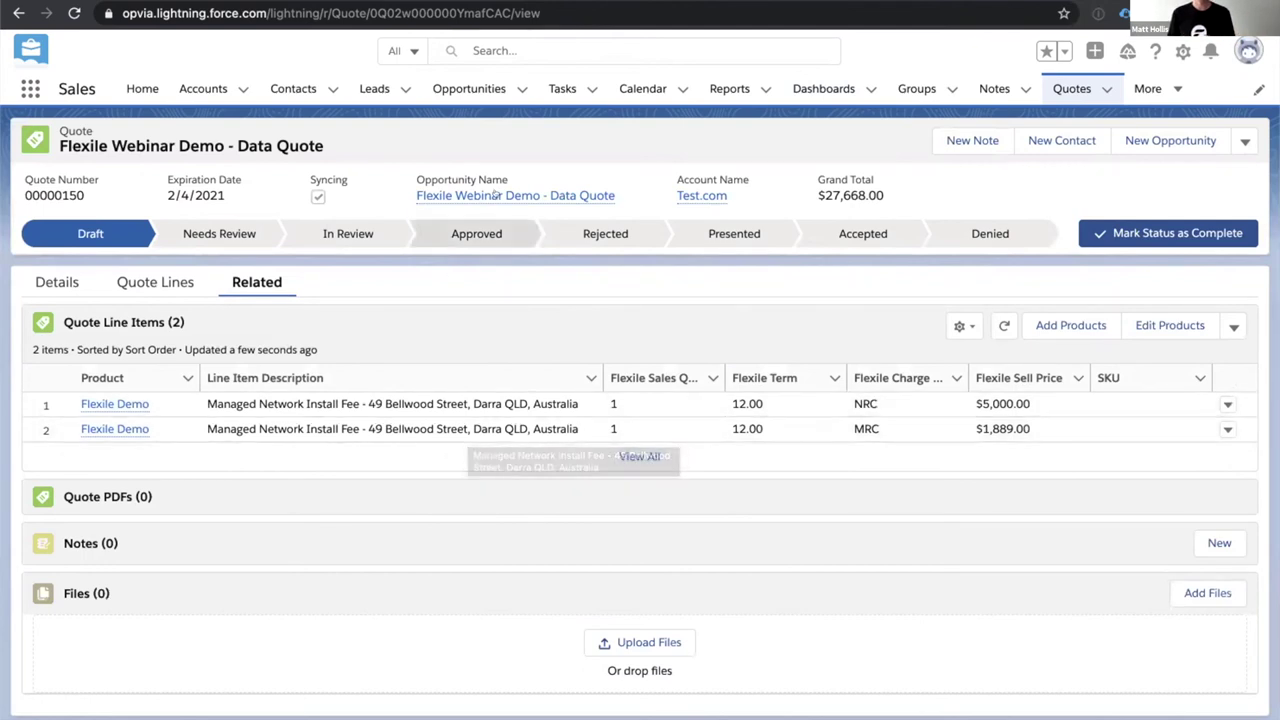
{"action": "mouse_move", "coordinate": [495, 195]}
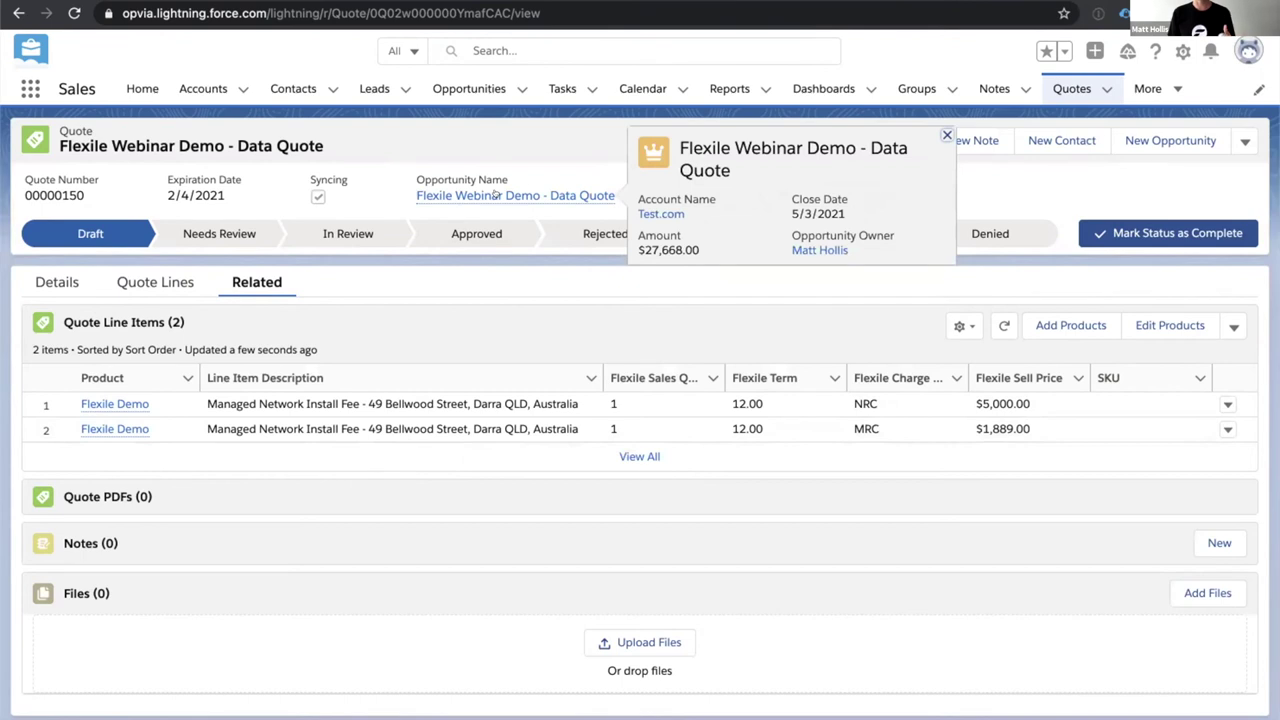
{"action": "left_click", "coordinate": [497, 195]}
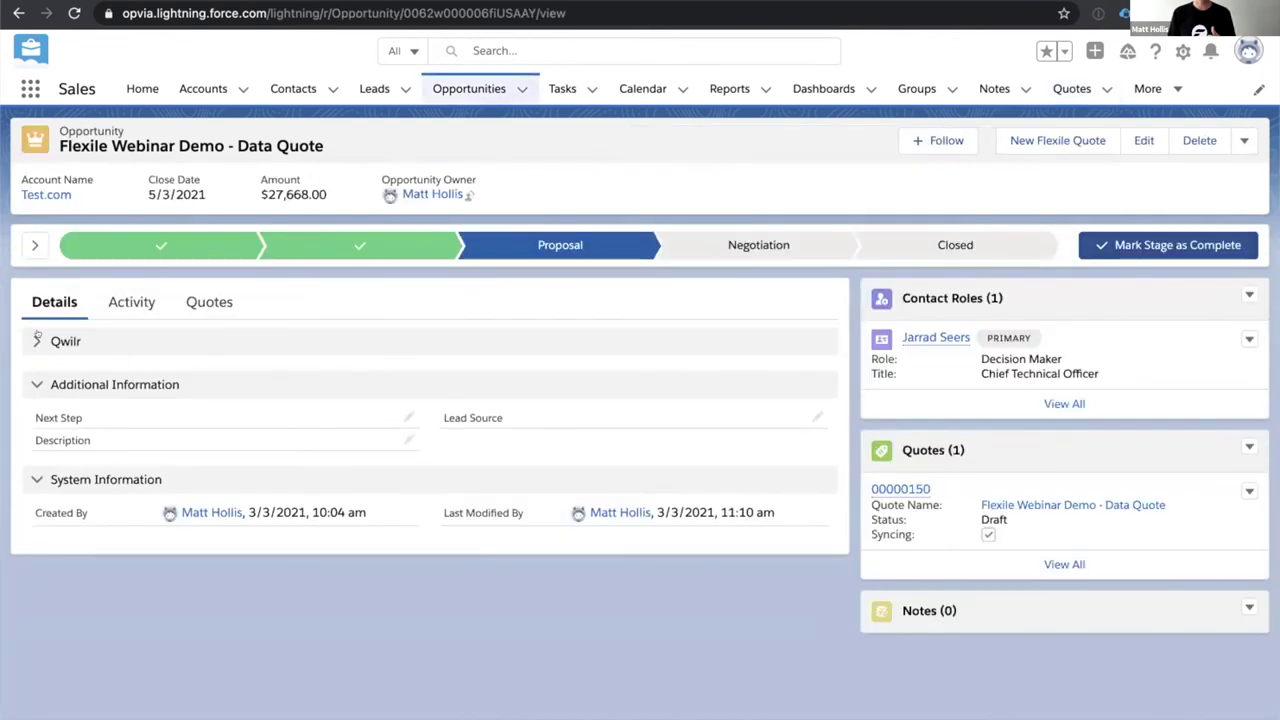
Create a new Qwilr document from the OPVIA PROPOSAL template and open it for viewing.
{"action": "left_click", "coordinate": [394, 338]}
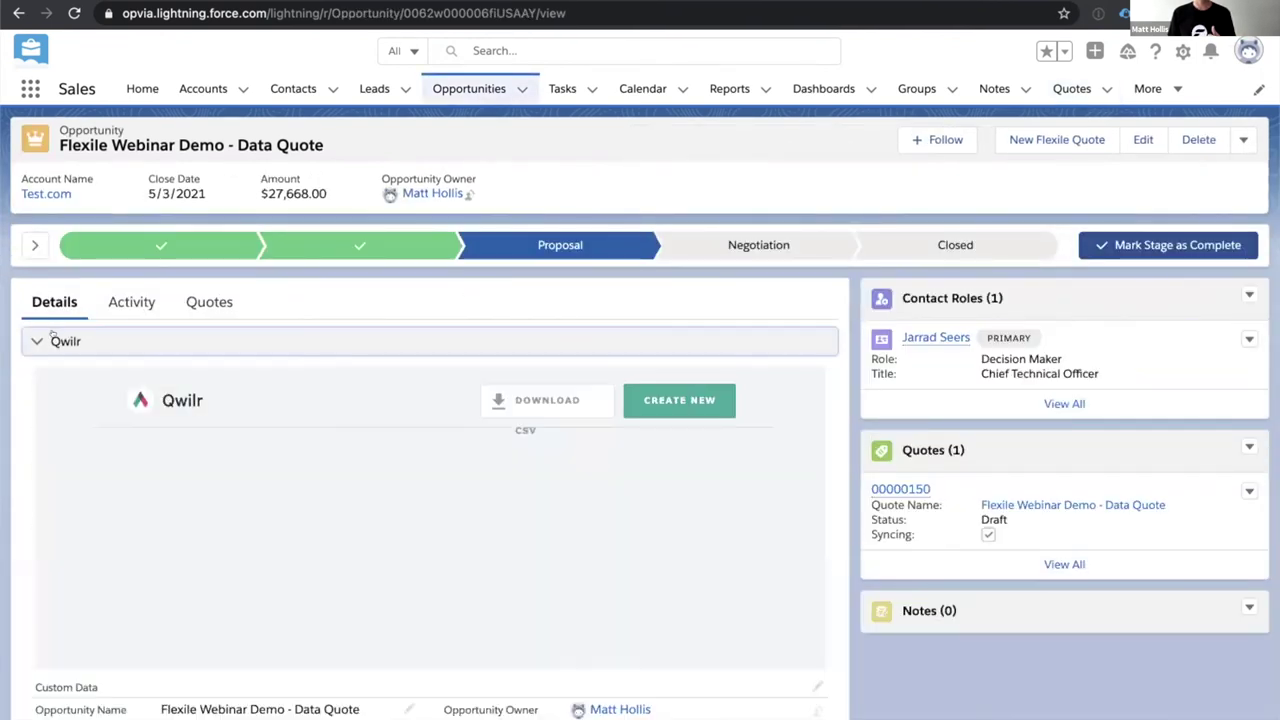
{"action": "left_click", "coordinate": [644, 398]}
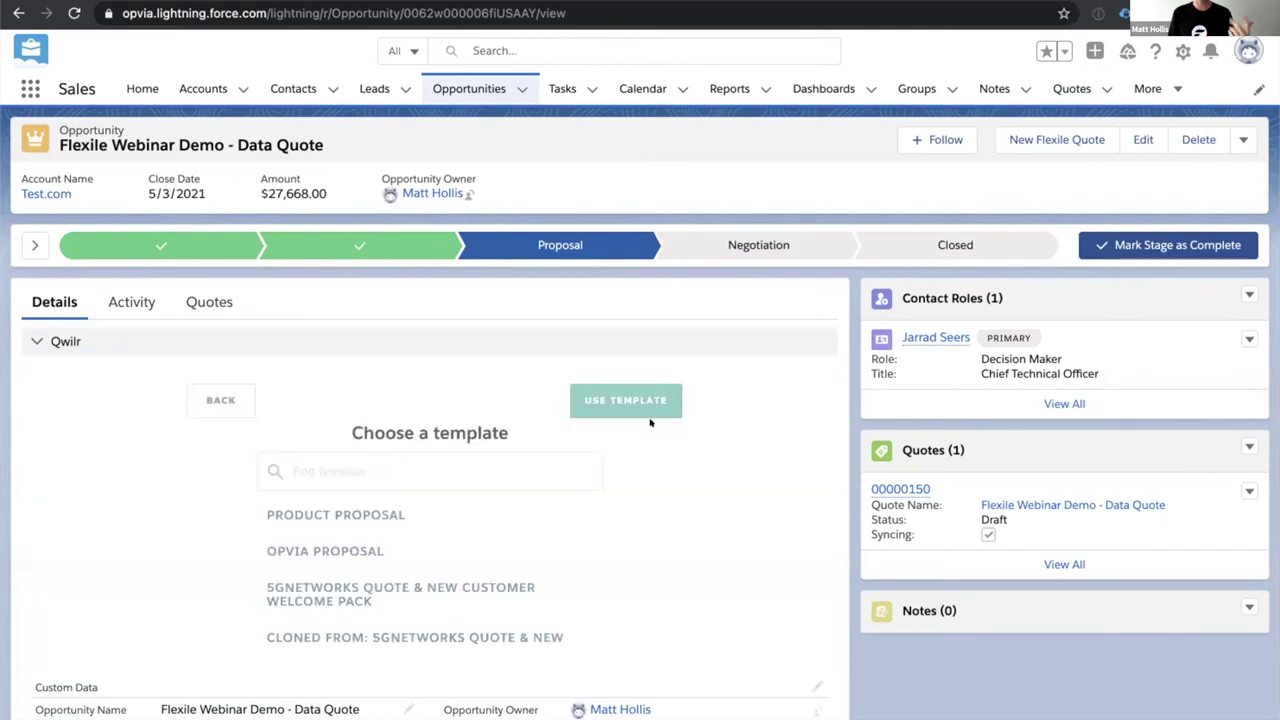
{"action": "left_click", "coordinate": [339, 541]}
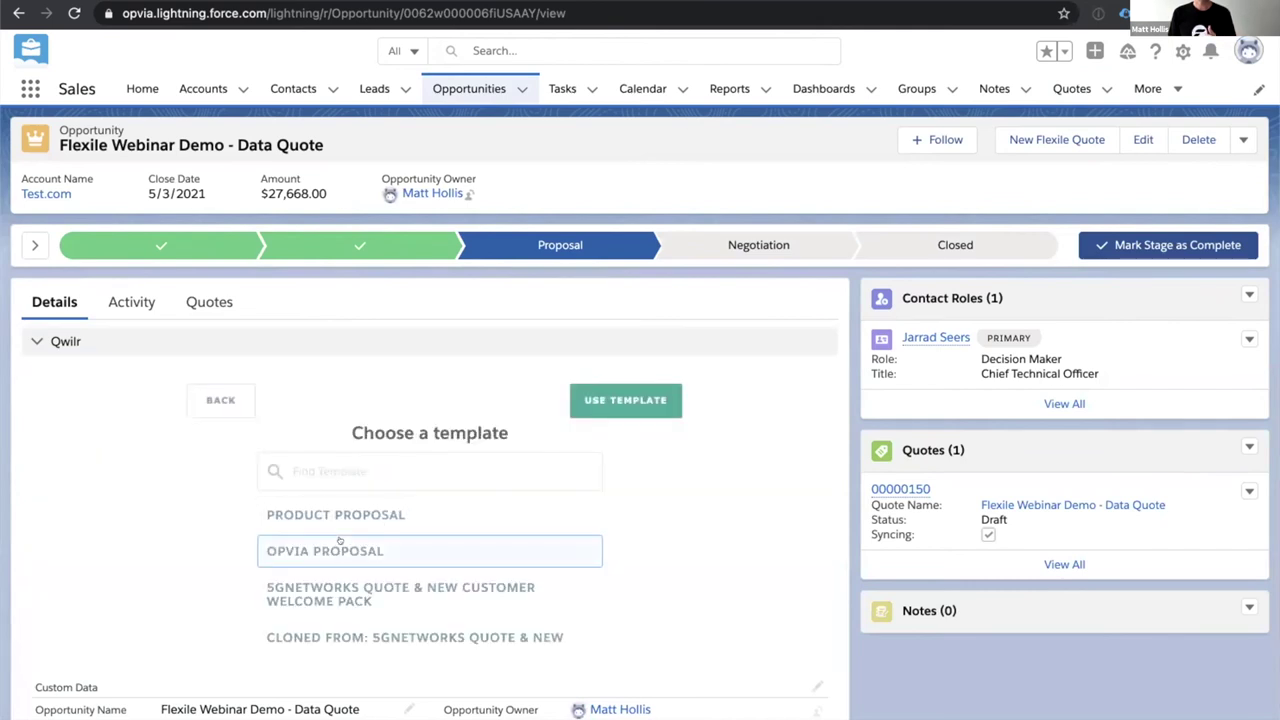
{"action": "left_click", "coordinate": [640, 399]}
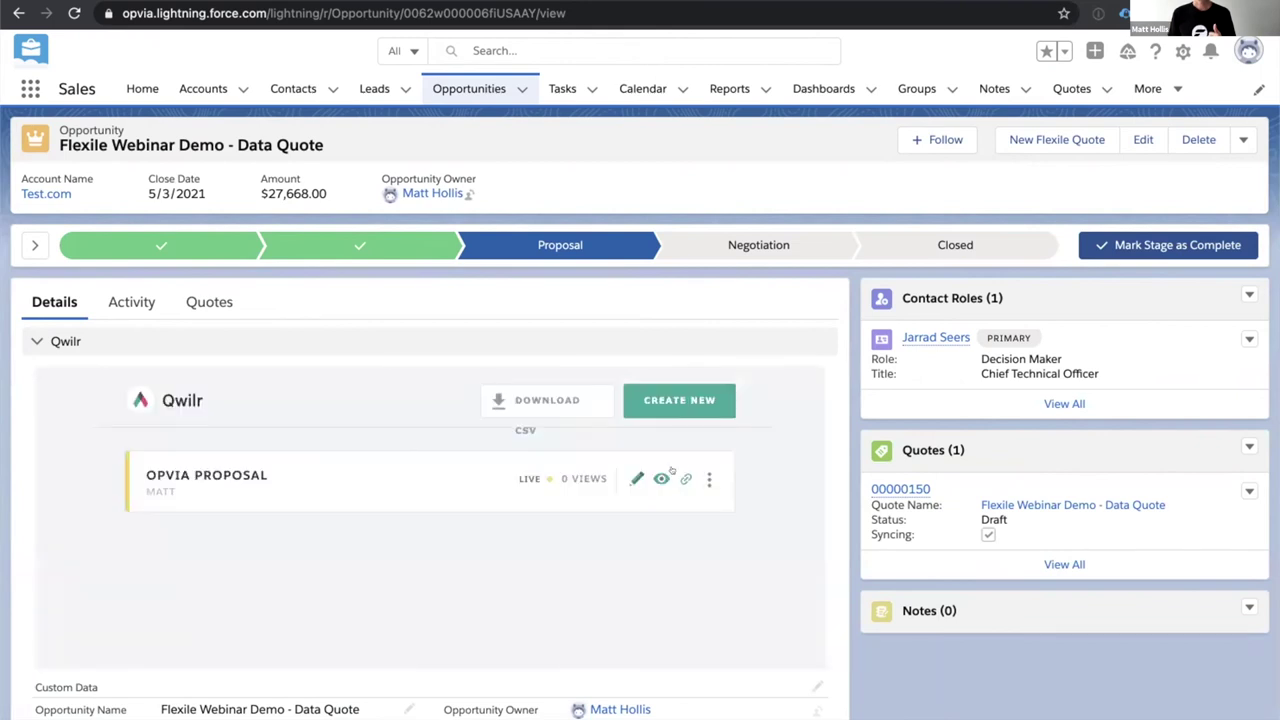
{"action": "left_click", "coordinate": [663, 477]}
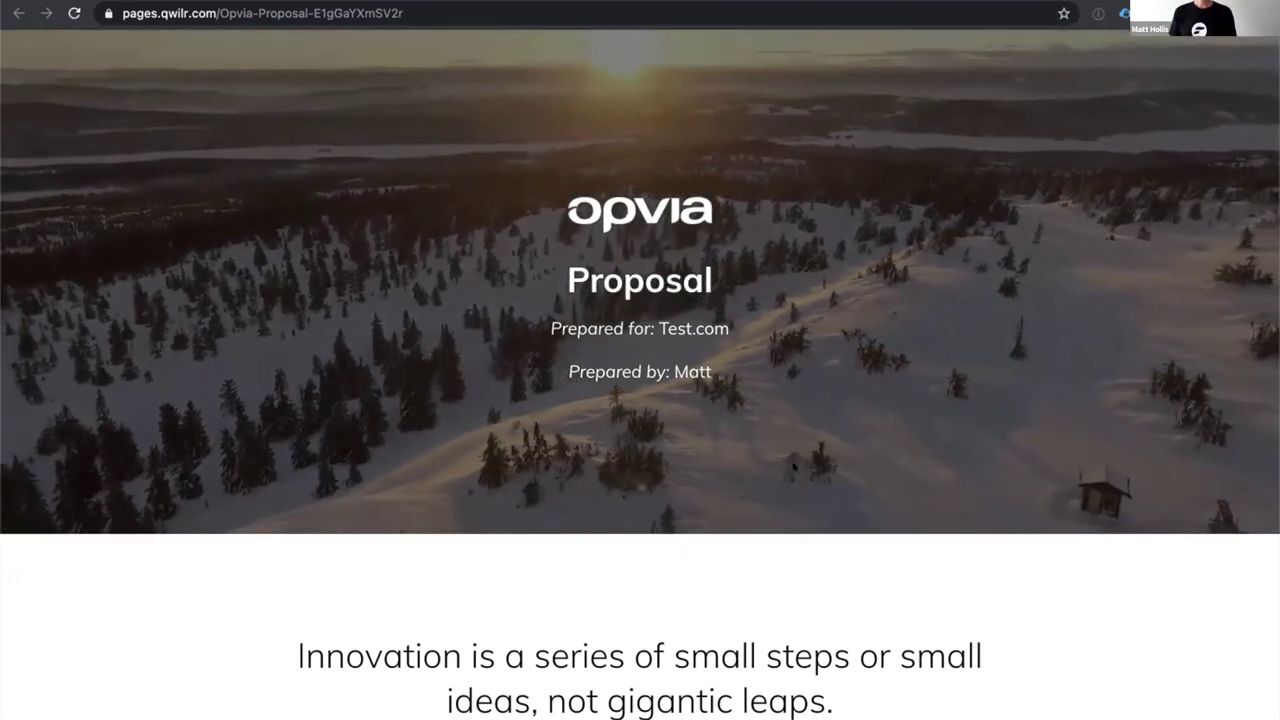
Tick the Fast Start pack under Optional On-boarding Success Packs, making the subtotal $2,500.
{"action": "scroll", "coordinate": [794, 482], "scroll_direction": "down", "scroll_amount": 1}
{"action": "scroll", "coordinate": [794, 482], "scroll_direction": "up", "scroll_amount": 1}
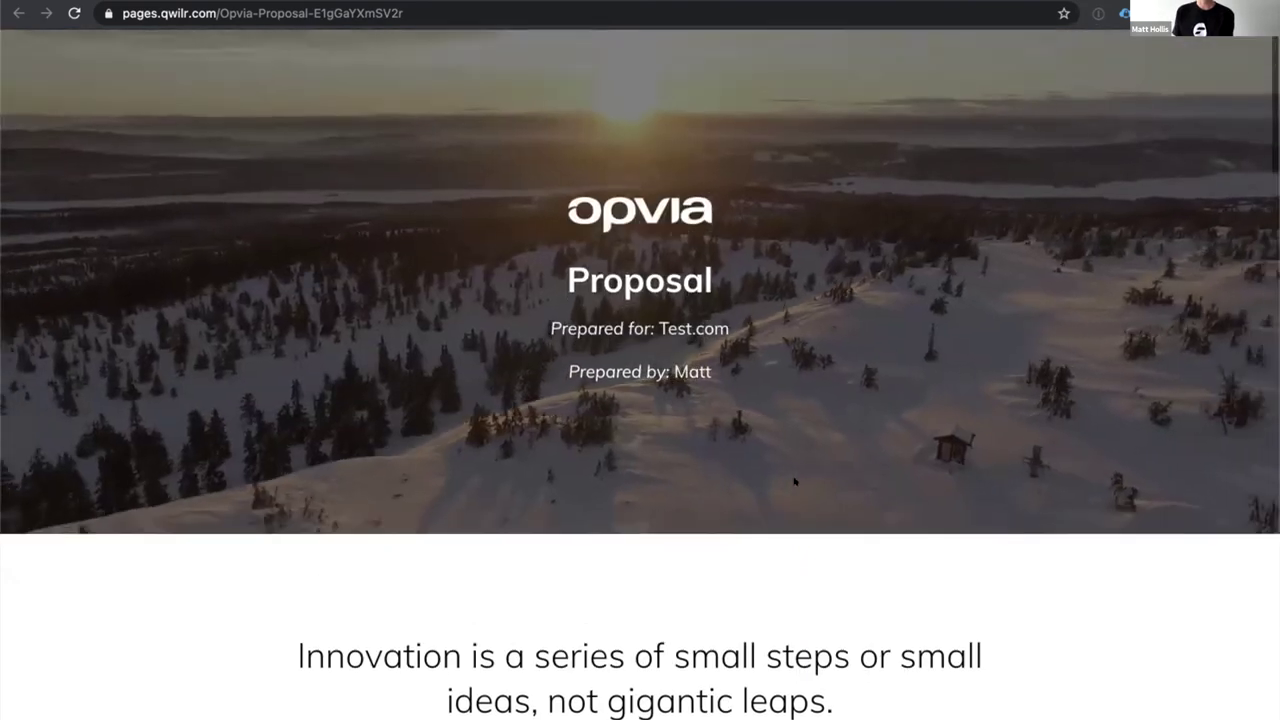
{"action": "scroll", "coordinate": [794, 482], "scroll_direction": "down", "scroll_amount": 1}
{"action": "scroll", "coordinate": [794, 482], "scroll_direction": "down", "scroll_amount": 7}
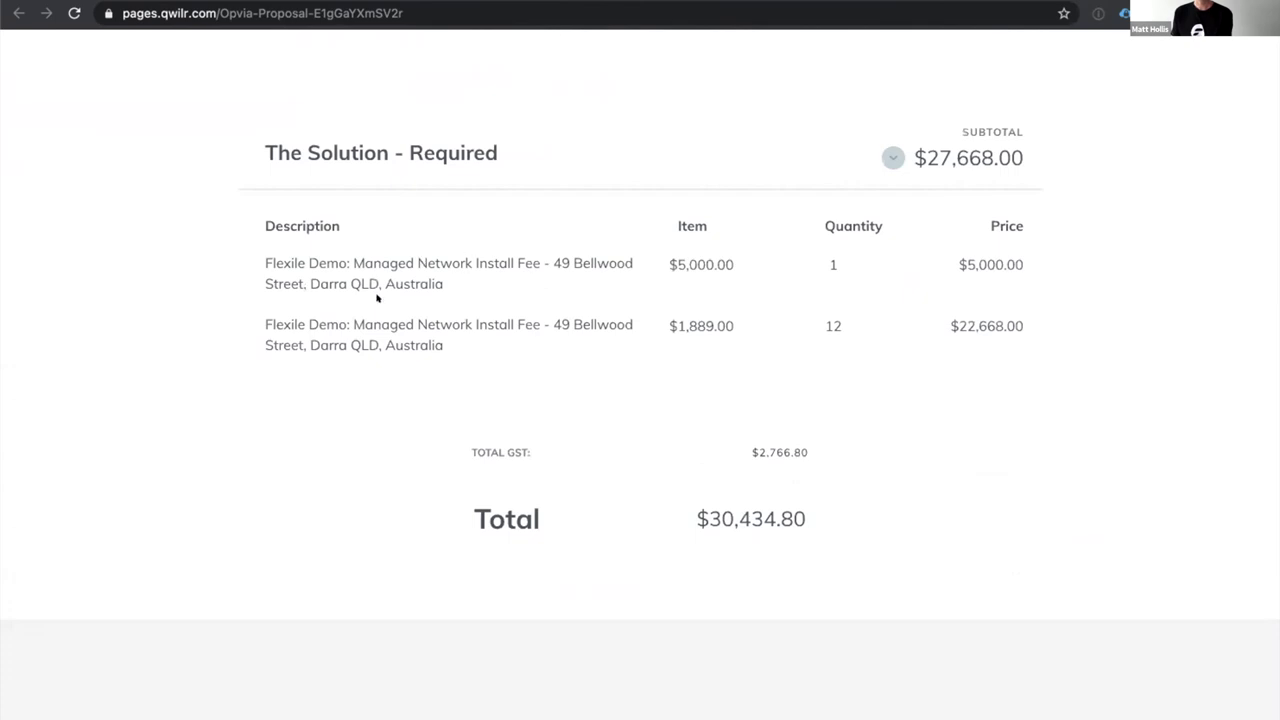
{"action": "scroll", "coordinate": [960, 448], "scroll_direction": "down", "scroll_amount": 2}
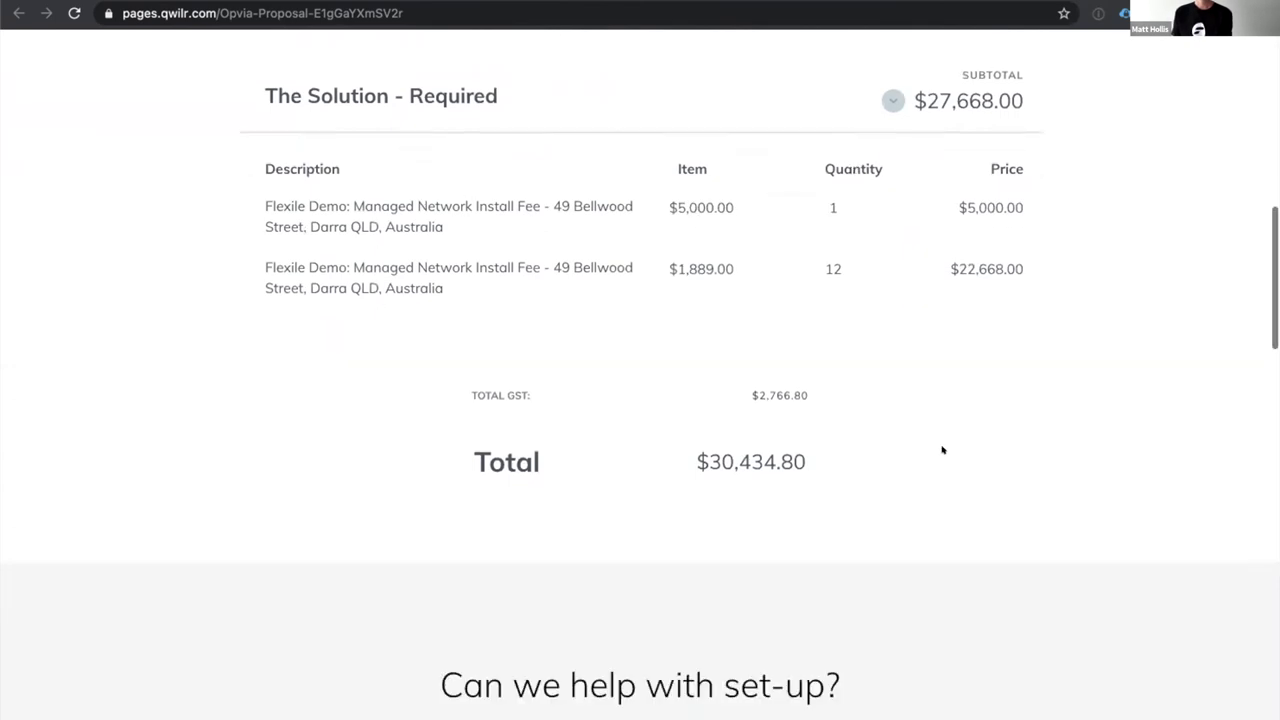
{"action": "scroll", "coordinate": [914, 461], "scroll_direction": "down", "scroll_amount": 5}
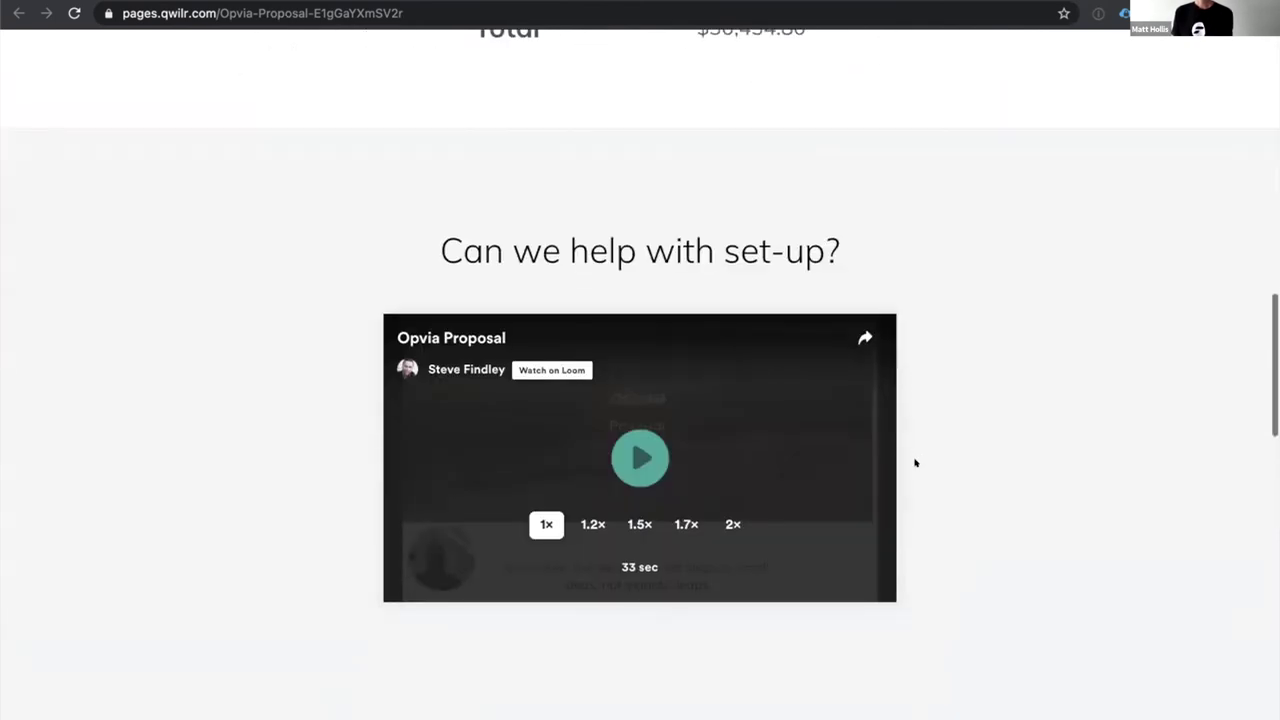
{"action": "scroll", "coordinate": [915, 463], "scroll_direction": "down", "scroll_amount": 3}
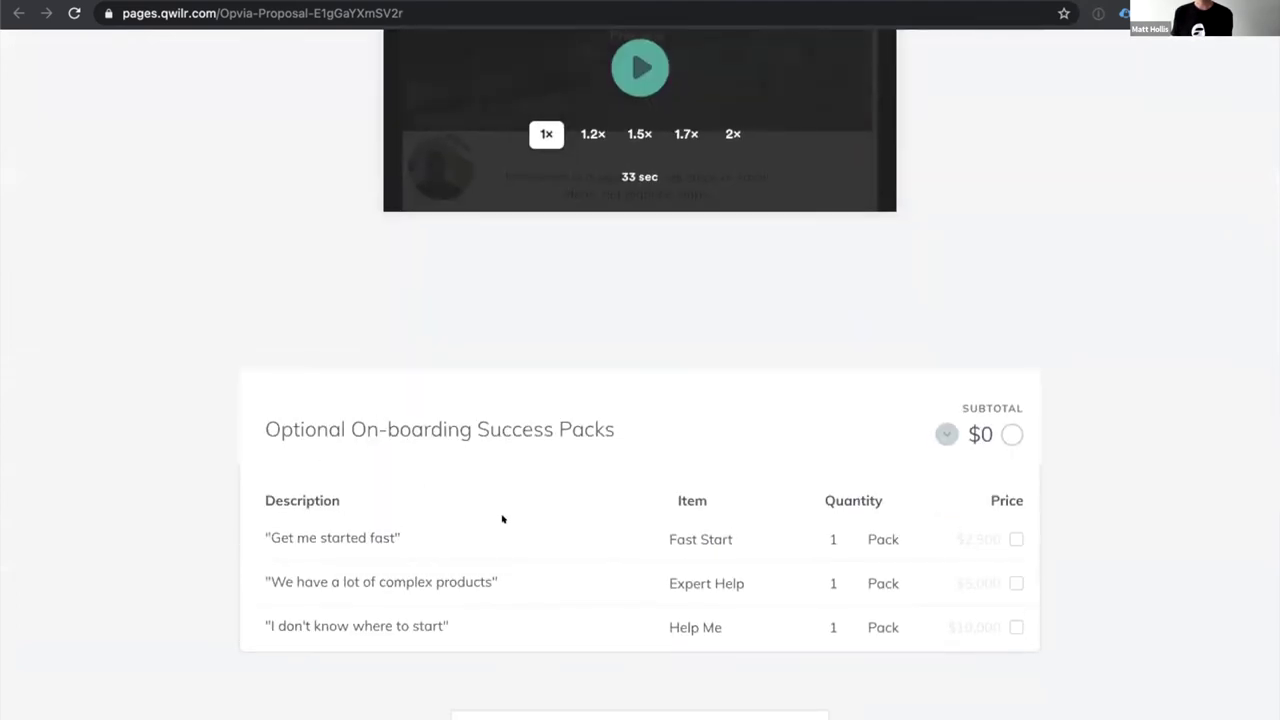
{"action": "scroll", "coordinate": [504, 511], "scroll_direction": "up", "scroll_amount": 1}
{"action": "left_click", "coordinate": [1012, 555]}
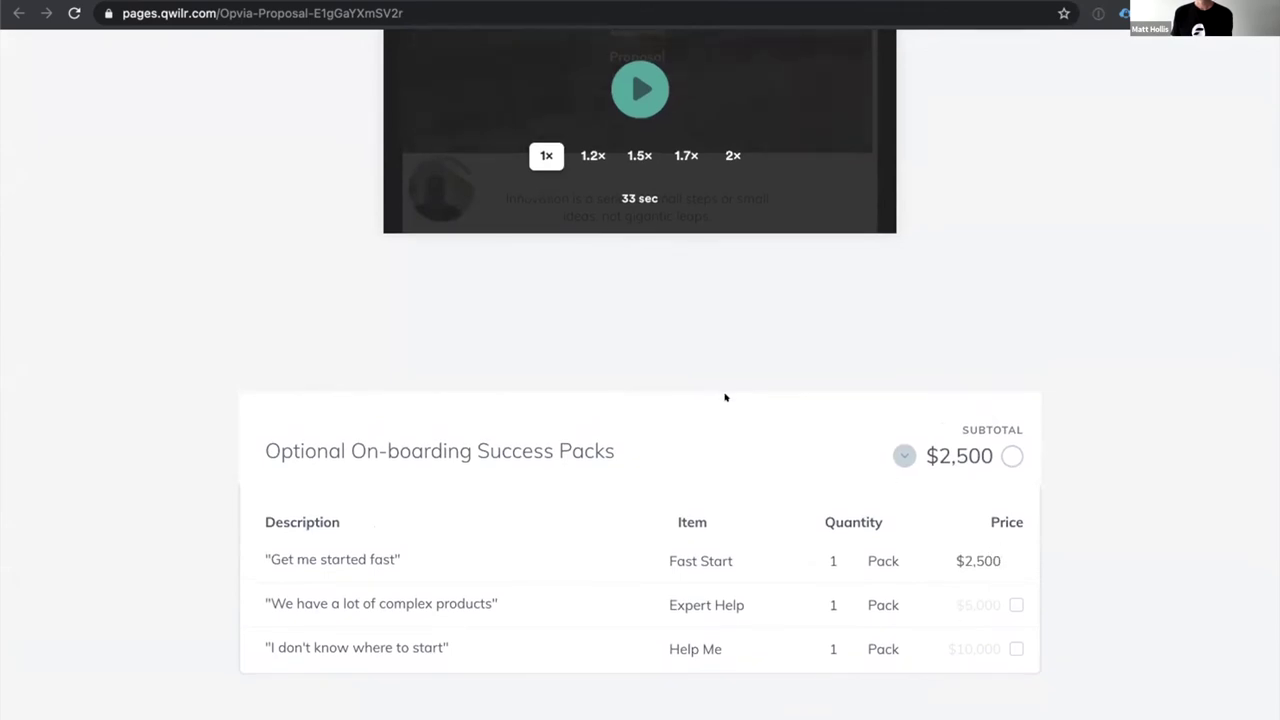
{"action": "scroll", "coordinate": [727, 395], "scroll_direction": "up", "scroll_amount": 3}
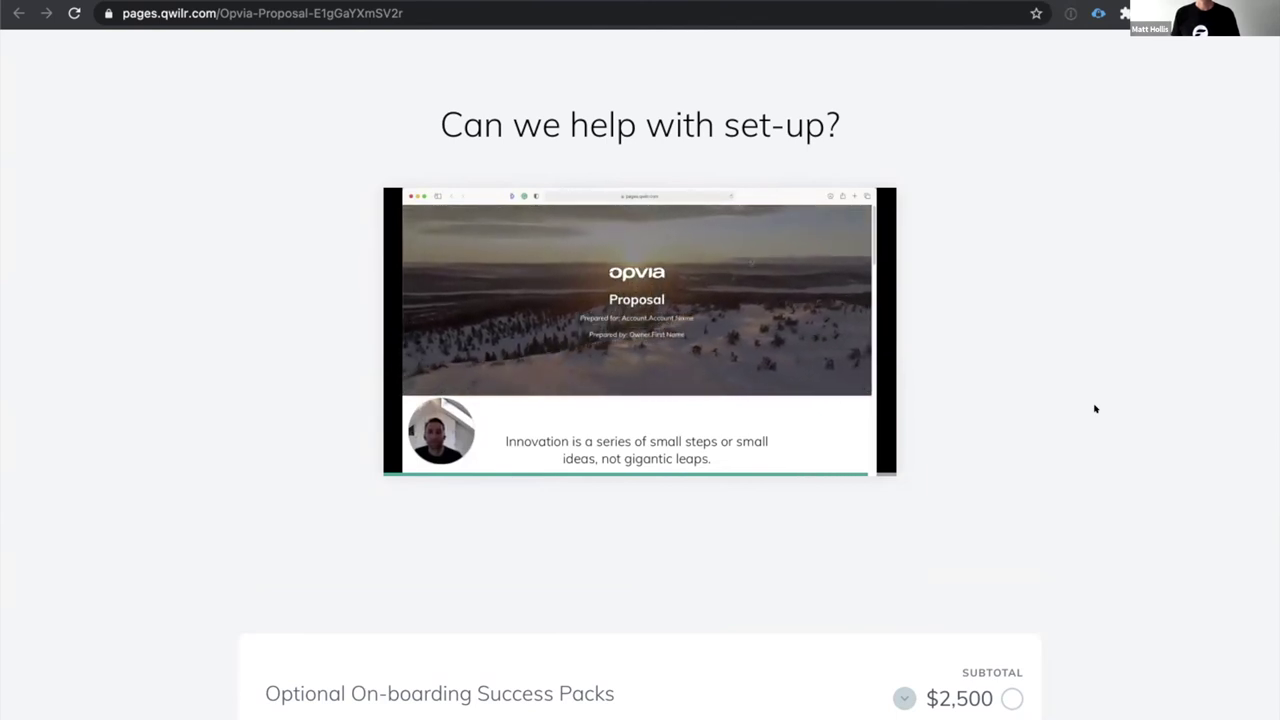
{"action": "scroll", "coordinate": [900, 438], "scroll_direction": "up", "scroll_amount": 2}
{"action": "scroll", "coordinate": [900, 438], "scroll_direction": "down", "scroll_amount": 2}
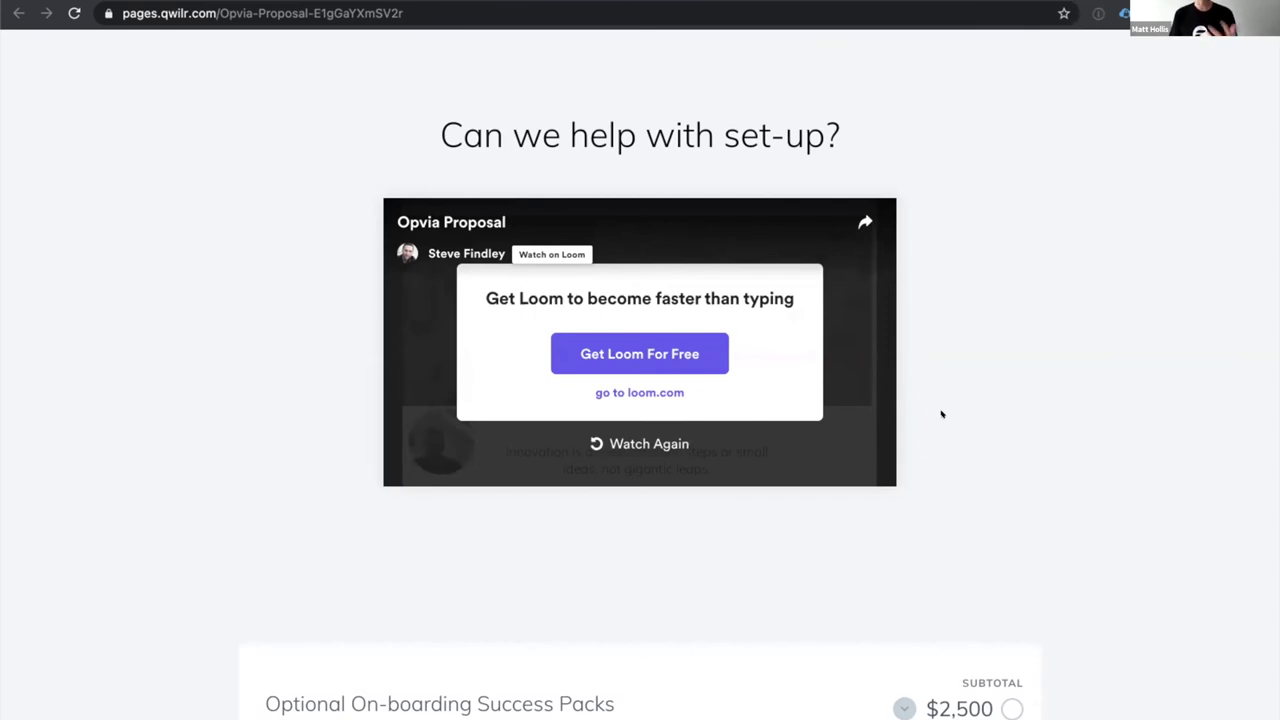
{"action": "scroll", "coordinate": [986, 411], "scroll_direction": "down", "scroll_amount": 10}
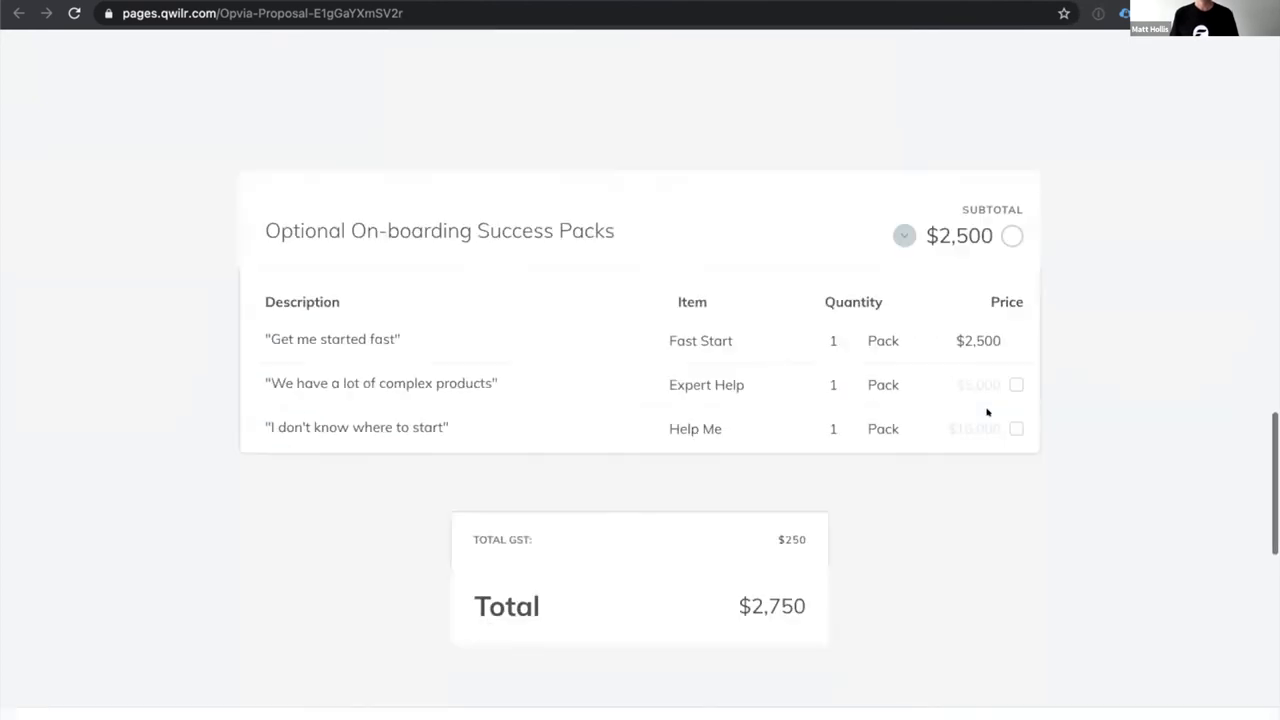
{"action": "scroll", "coordinate": [900, 480], "scroll_direction": "down", "scroll_amount": 1}
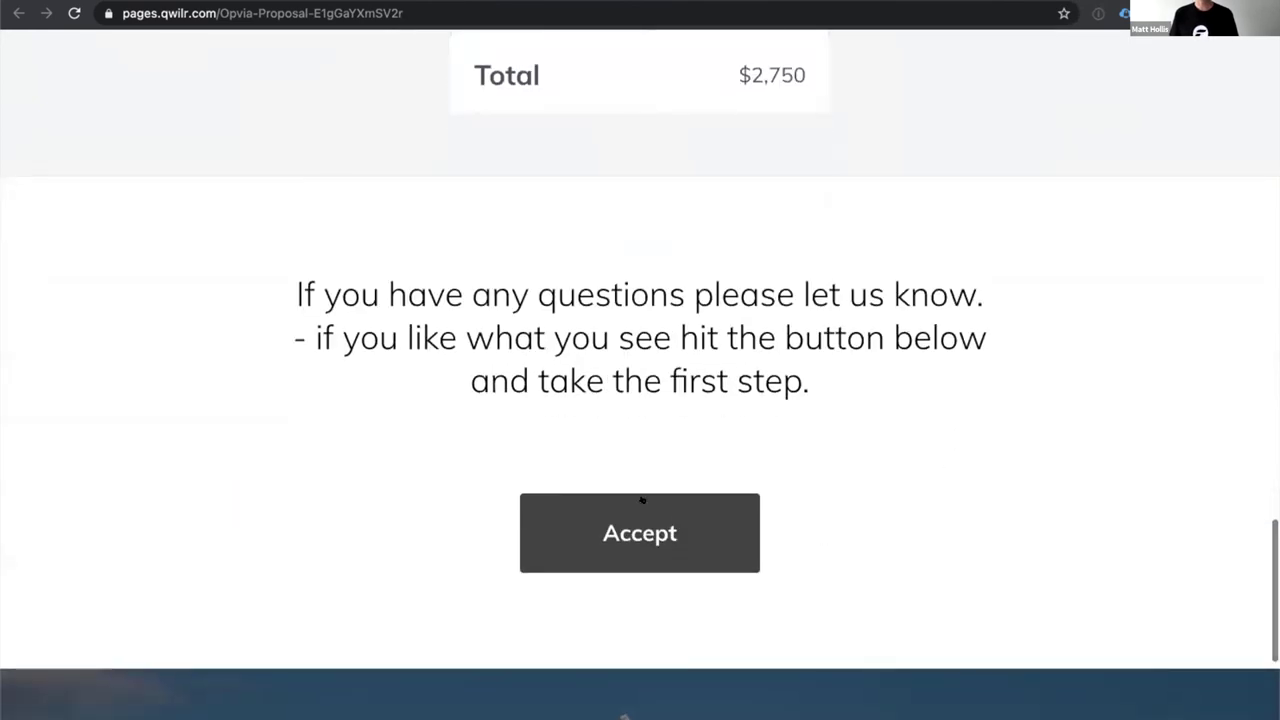
{"action": "scroll", "coordinate": [647, 528], "scroll_direction": "up", "scroll_amount": 2}
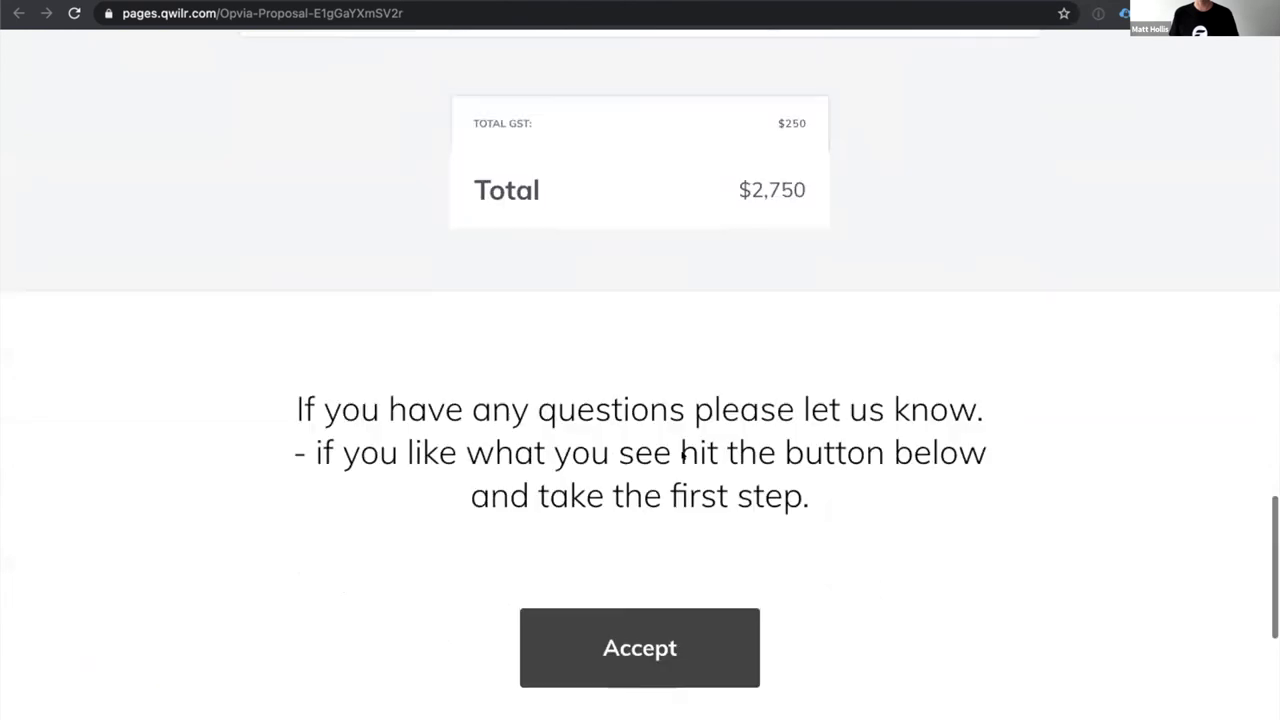
{"action": "scroll", "coordinate": [666, 55], "scroll_direction": "up", "scroll_amount": 2}
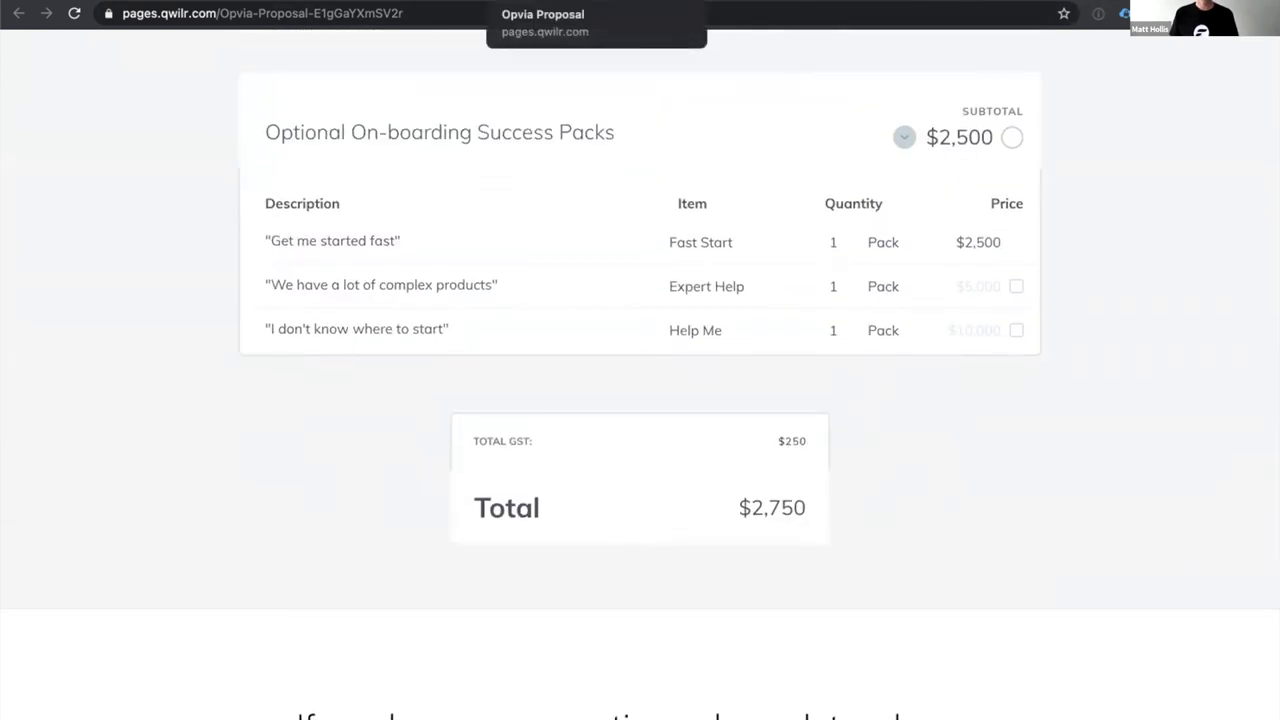
{"action": "left_click", "coordinate": [367, 0]}
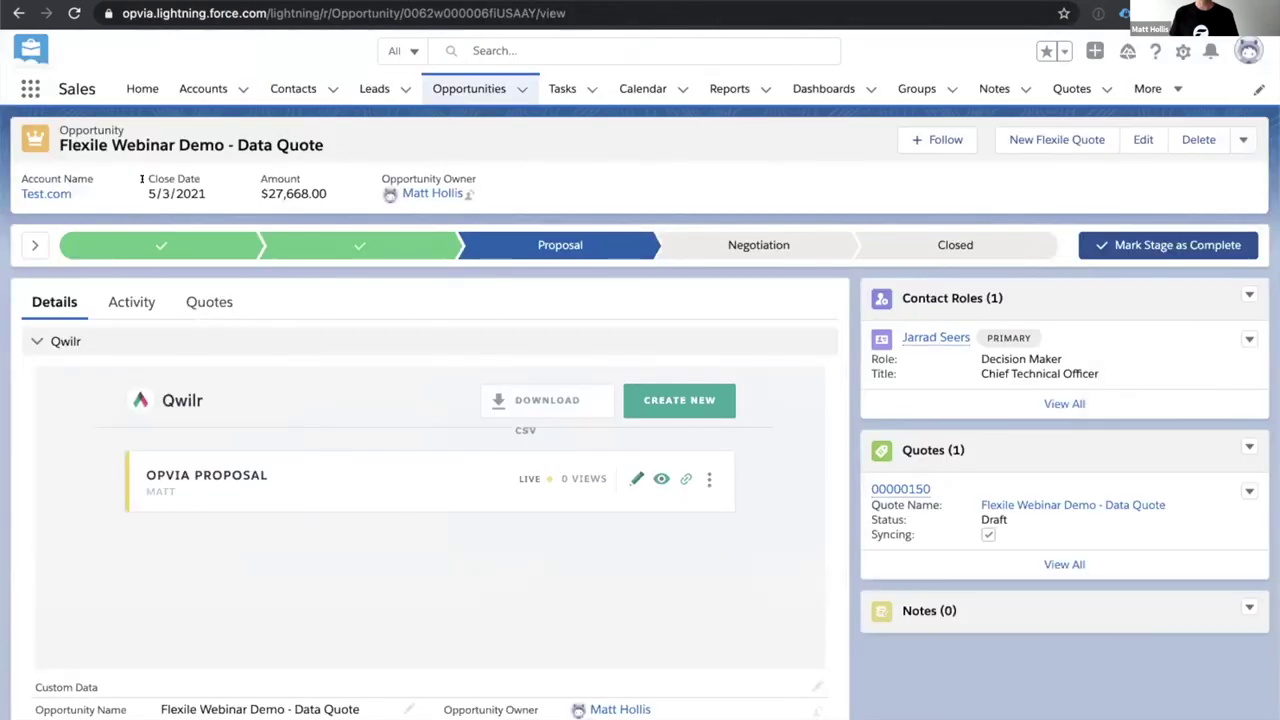
From Test.com's related records, open the Voice Quote opportunity and launch New Flexile Quote.
{"action": "left_click", "coordinate": [40, 193]}
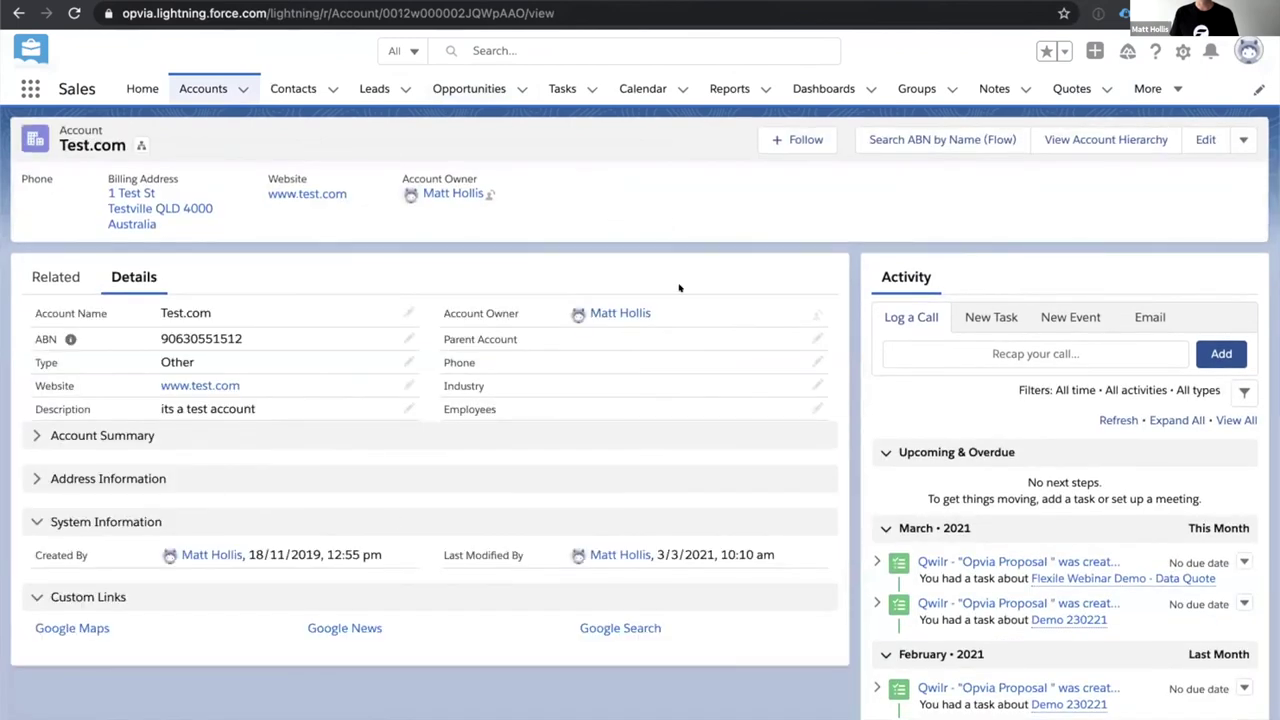
{"action": "left_click", "coordinate": [63, 270]}
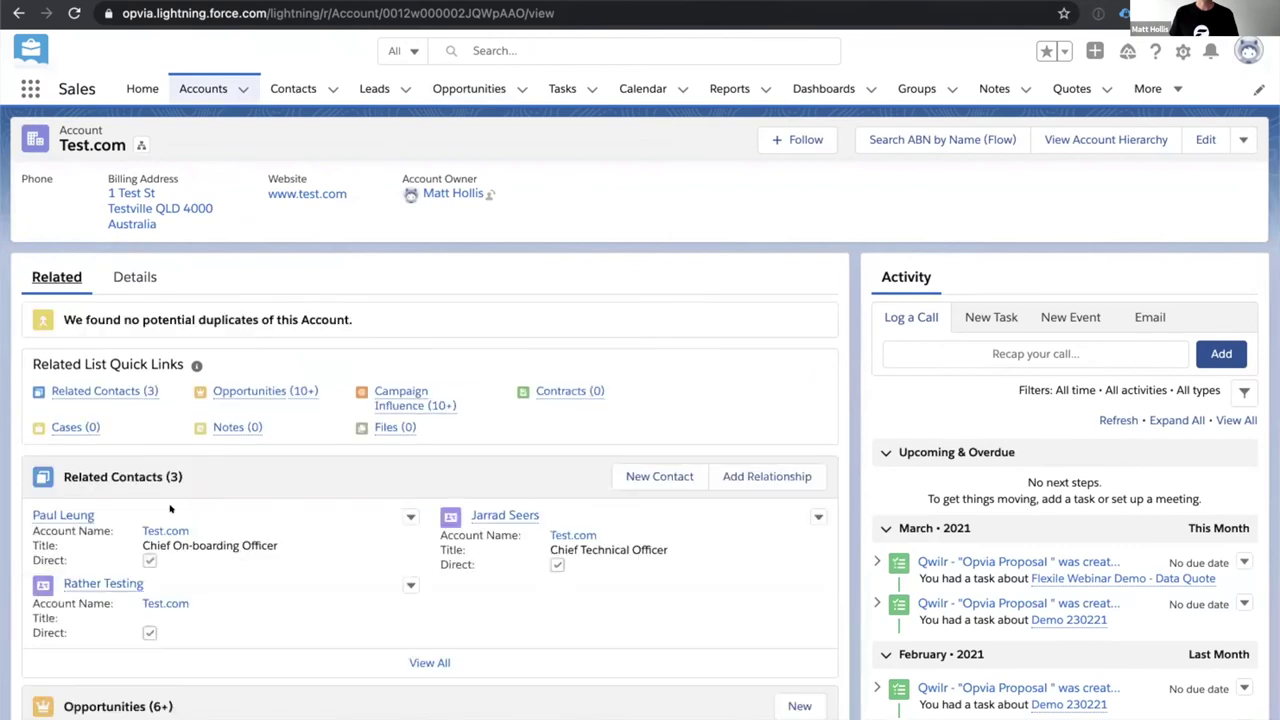
{"action": "scroll", "coordinate": [194, 603], "scroll_direction": "down", "scroll_amount": 5}
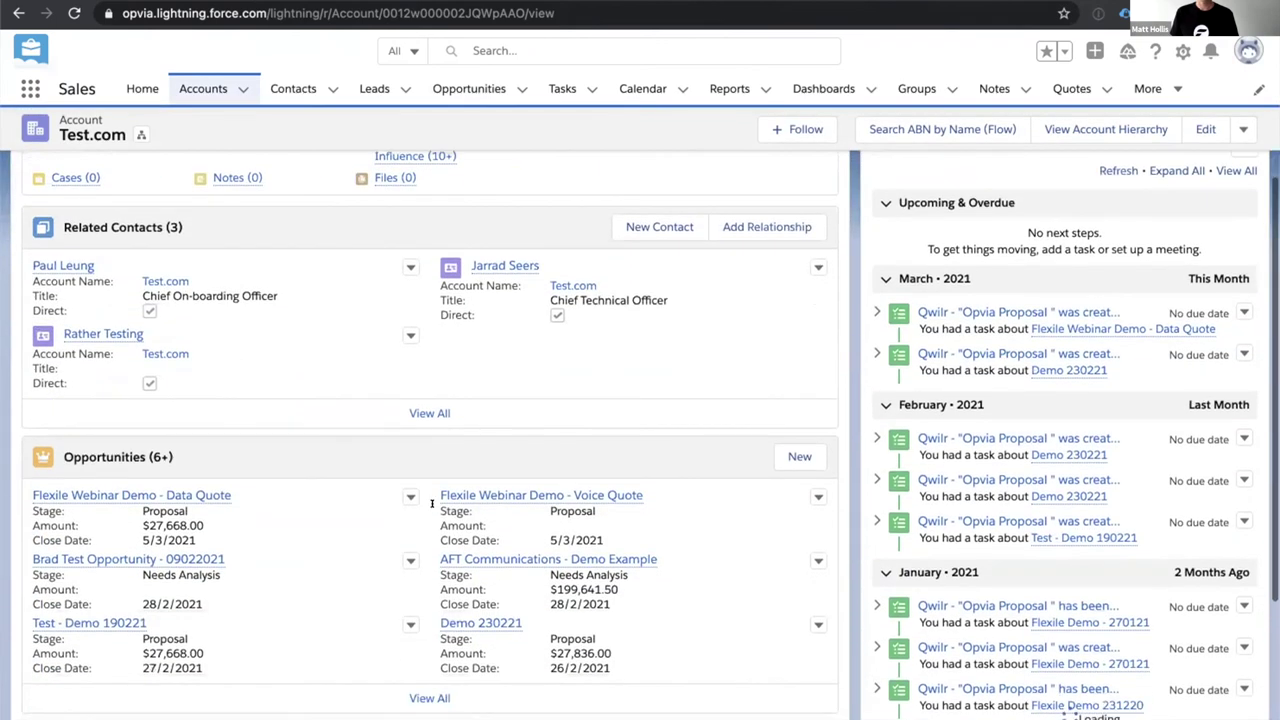
{"action": "left_click", "coordinate": [511, 495]}
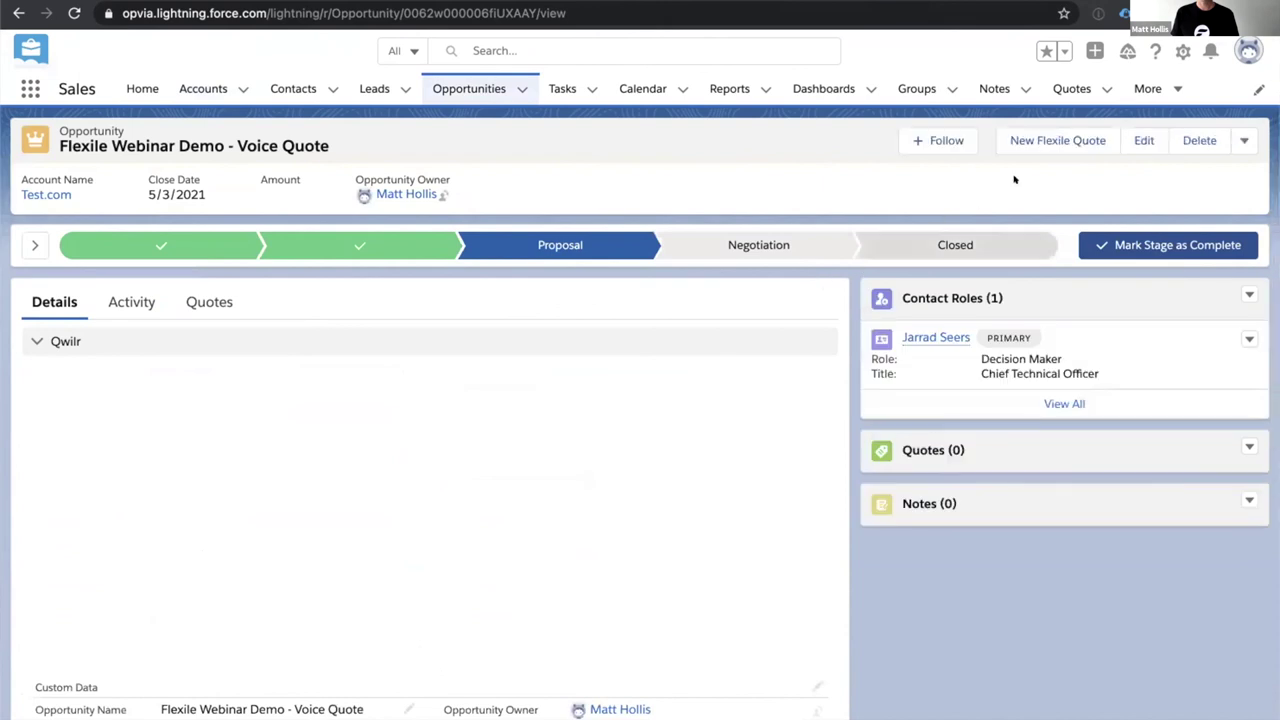
{"action": "left_click", "coordinate": [1050, 139]}
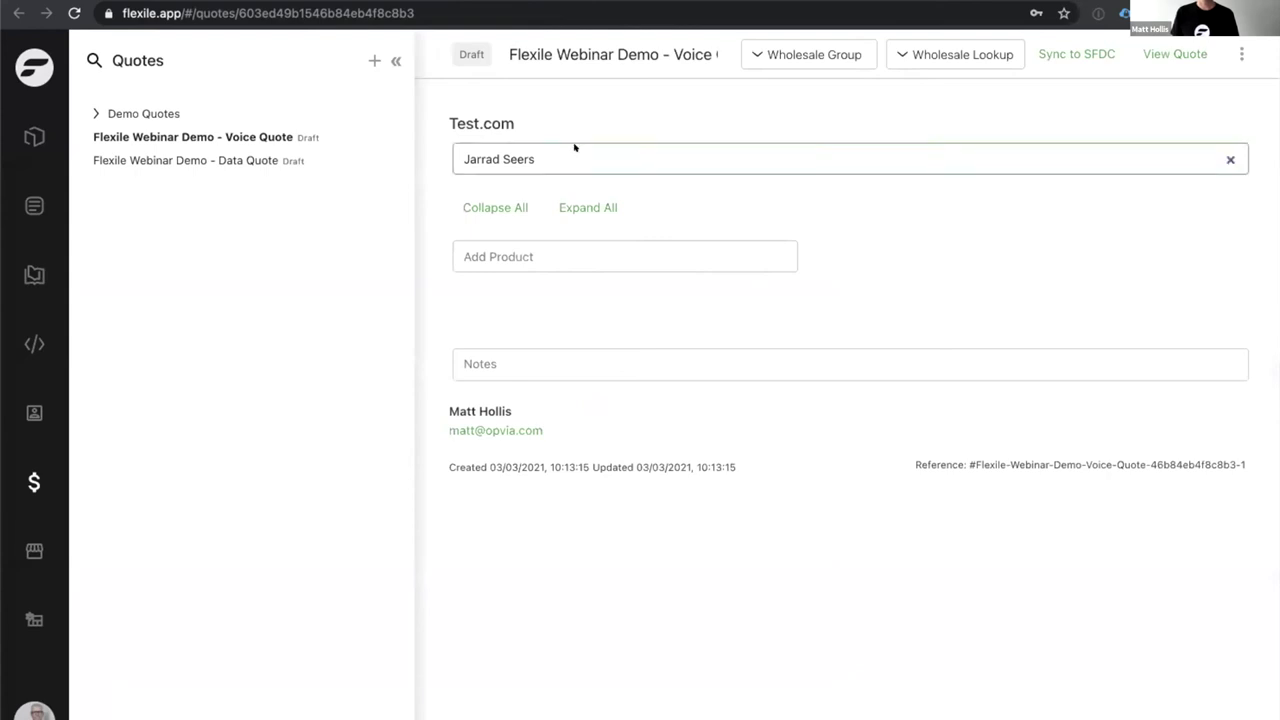
Search products for 'voice' and add Demo Voice Bundle to the Voice Quote.
{"action": "left_click", "coordinate": [546, 246]}
{"action": "type", "text": "voci"}
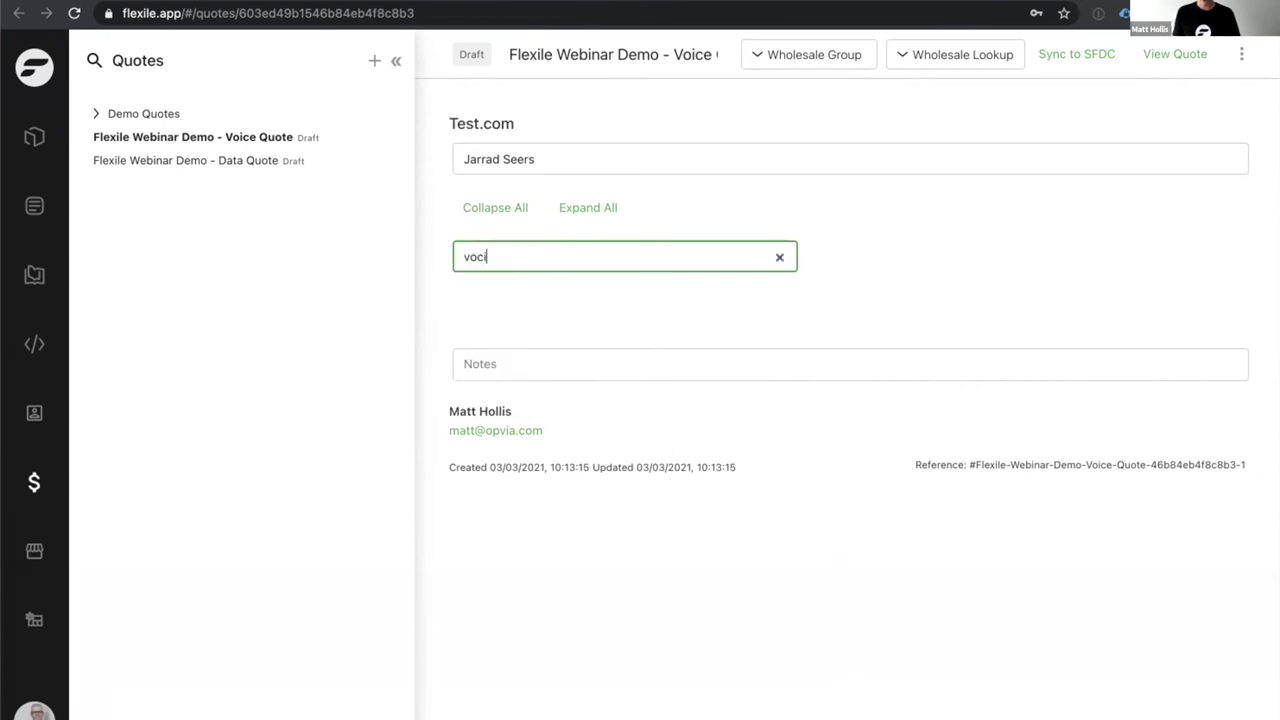
{"action": "key", "text": "BackSpace"}
{"action": "key", "text": "BackSpace"}
{"action": "type", "text": "ice"}
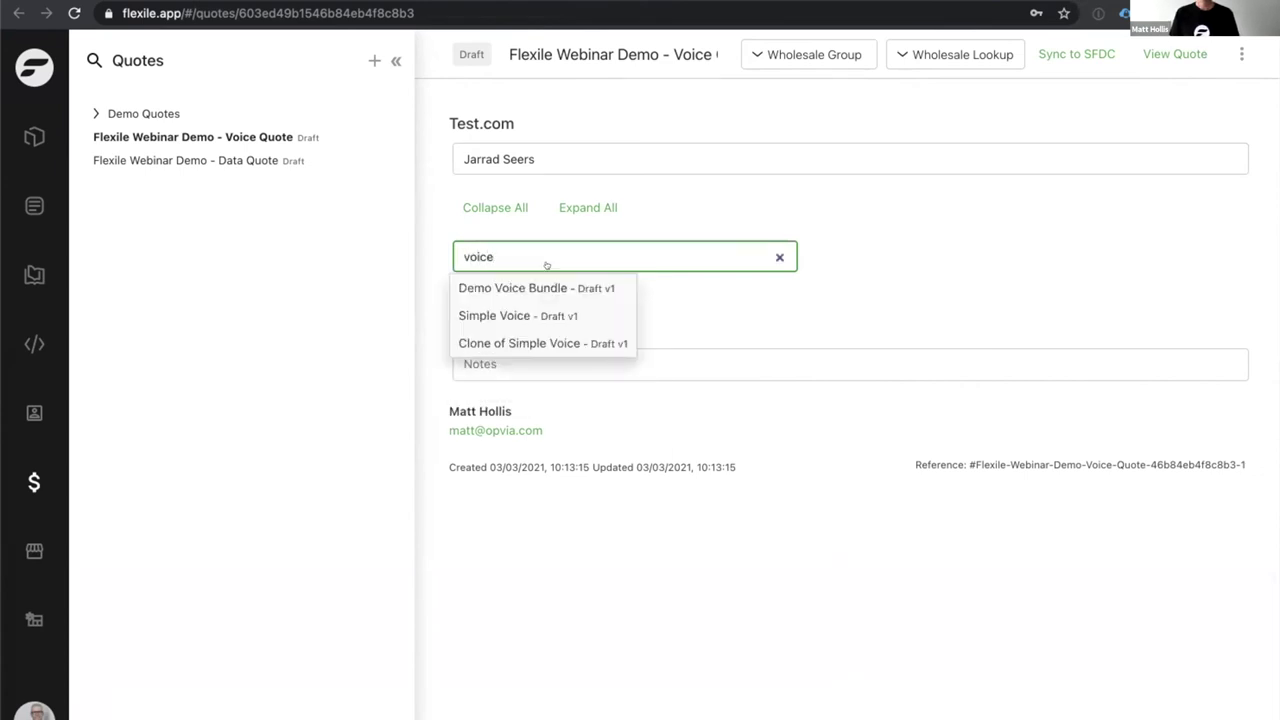
{"action": "left_click", "coordinate": [549, 288]}
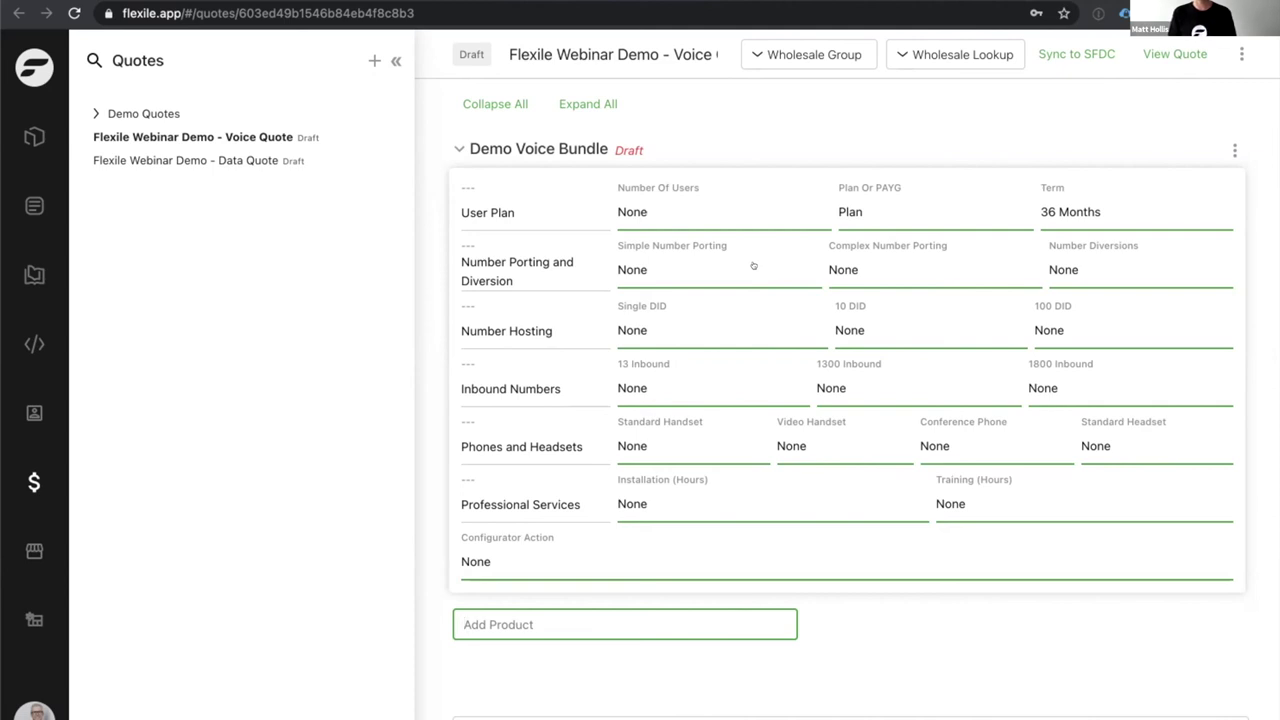
Set the bundle's Number Of Users to 10 and Simple Number Porting to 10.
{"action": "left_click", "coordinate": [721, 205]}
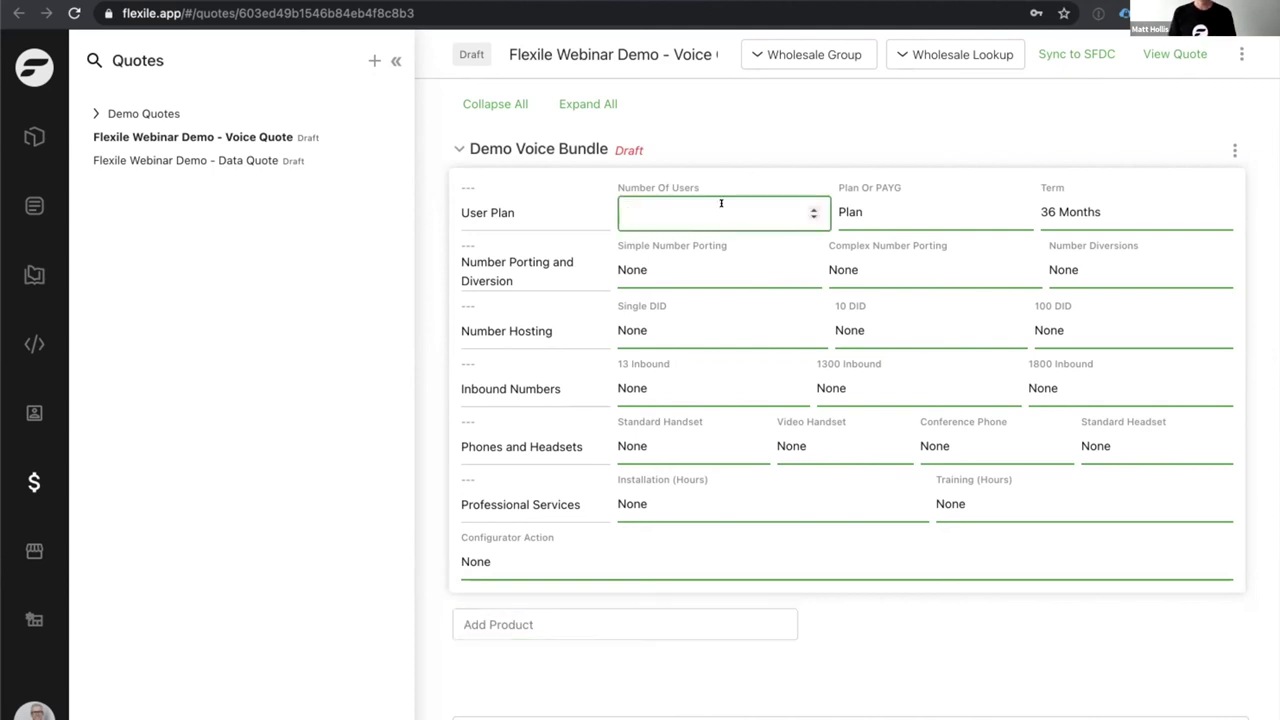
{"action": "type", "text": "10"}
{"action": "key", "text": "Return"}
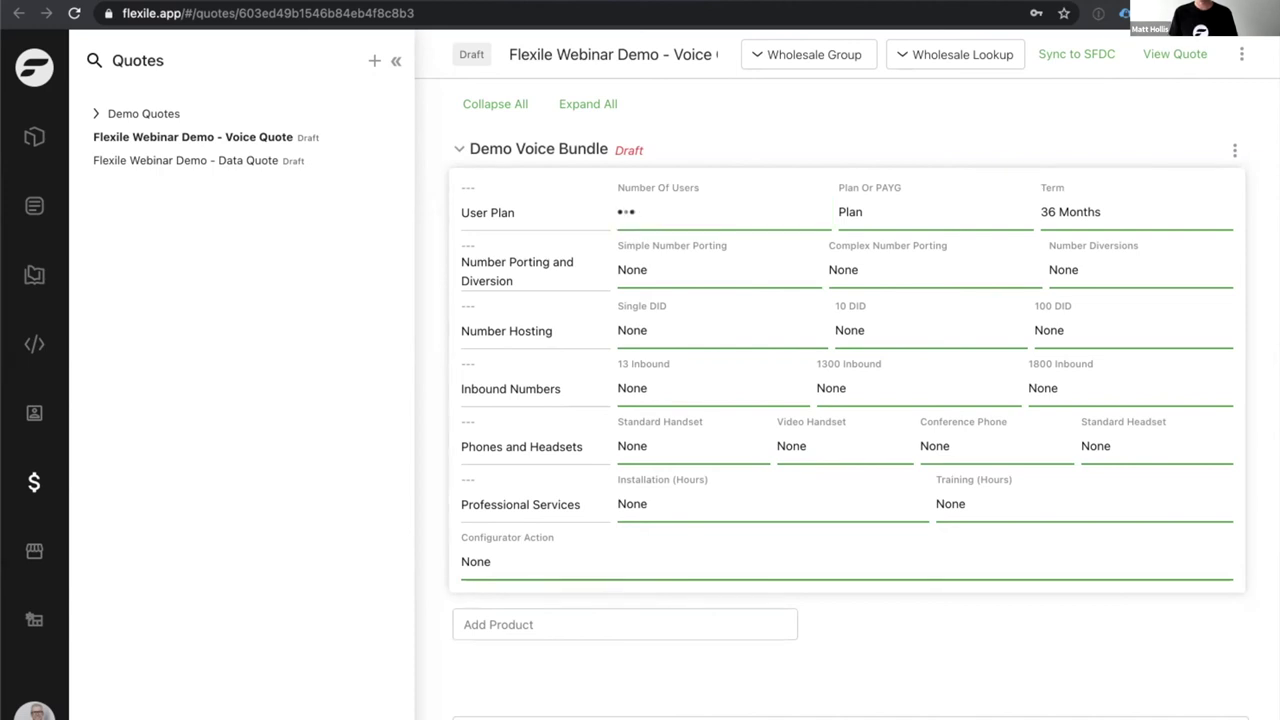
{"action": "left_click", "coordinate": [723, 205]}
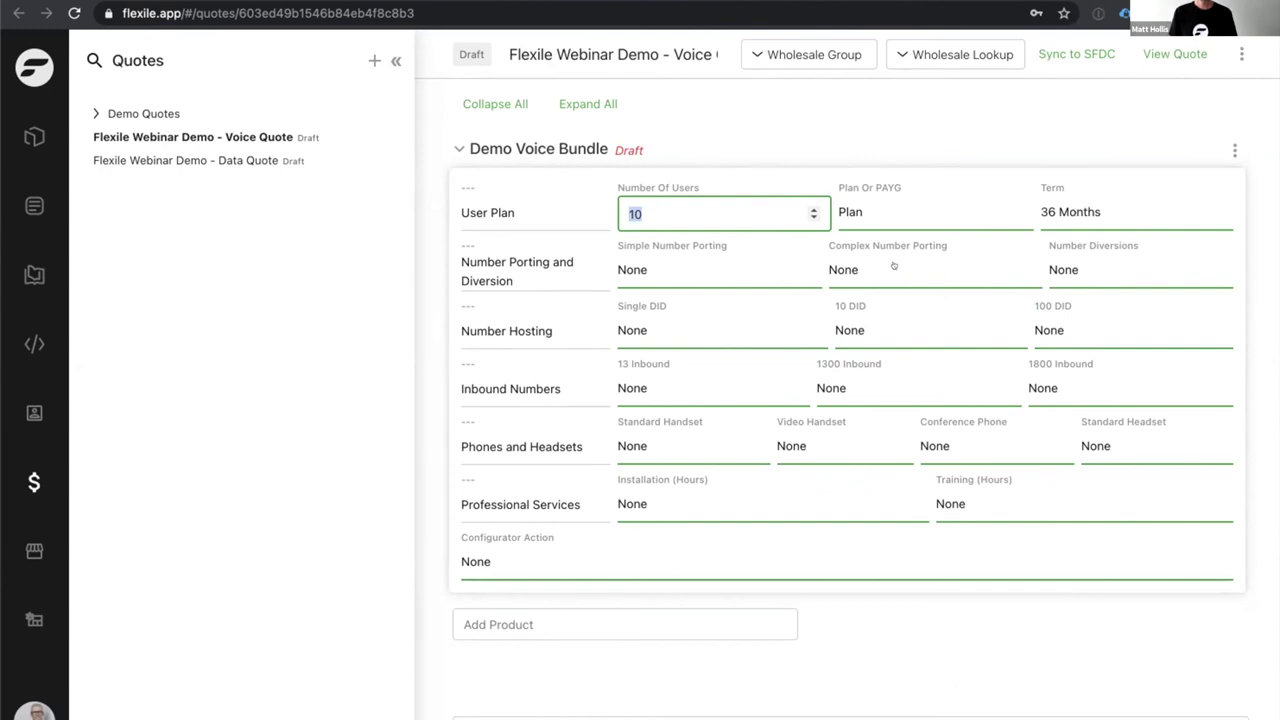
{"action": "left_click", "coordinate": [744, 265]}
{"action": "type", "text": "10"}
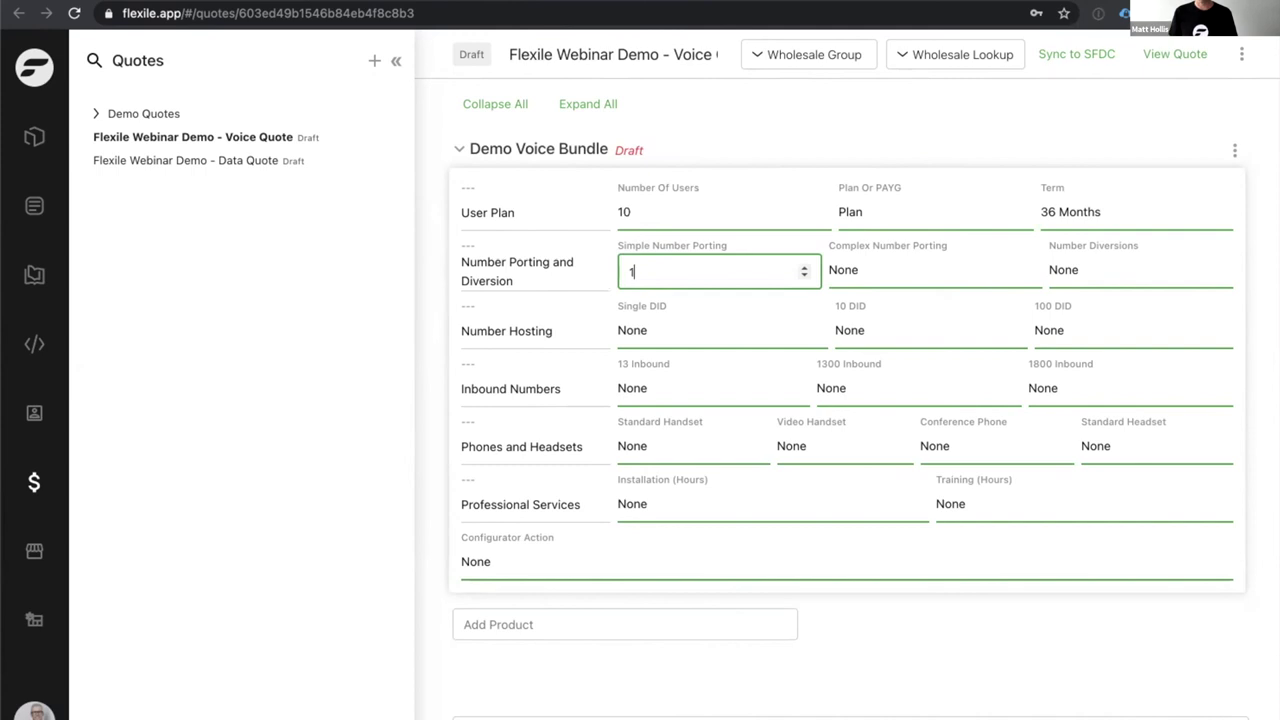
Set the 10 DID quantity to 5 and the 13 Inbound quantity to 1.
{"action": "left_click", "coordinate": [760, 303]}
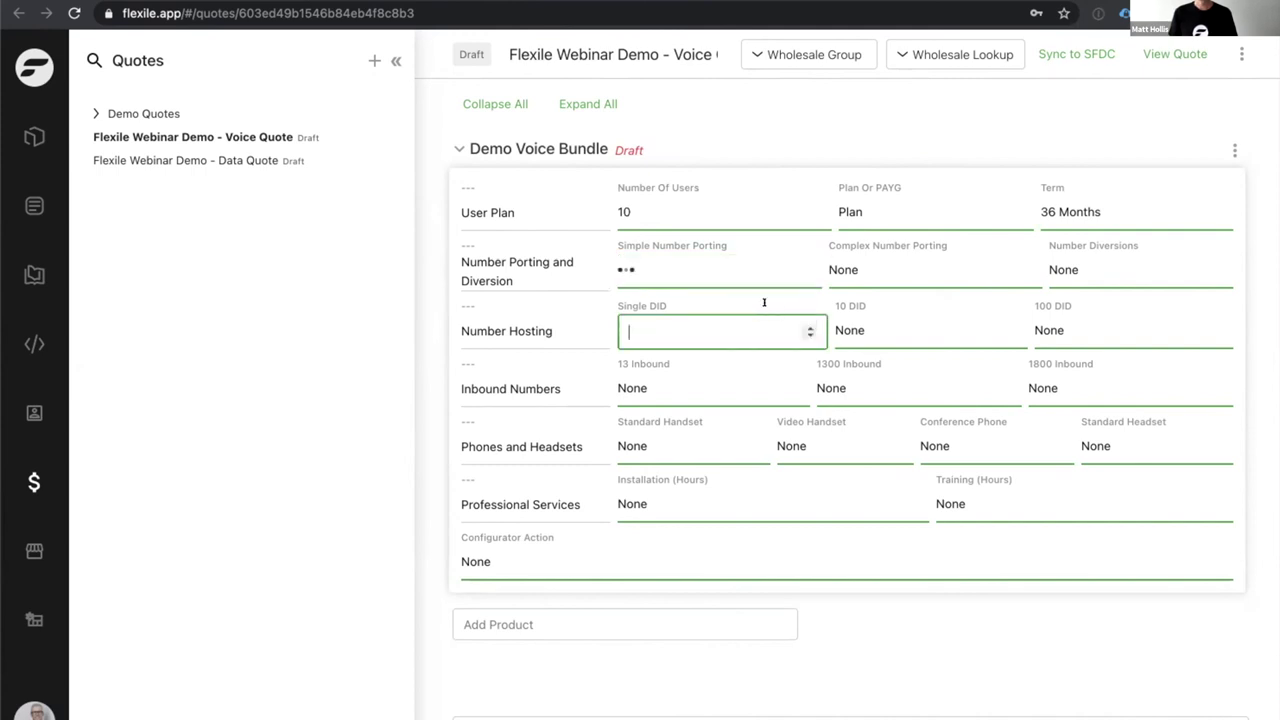
{"action": "left_click", "coordinate": [890, 330]}
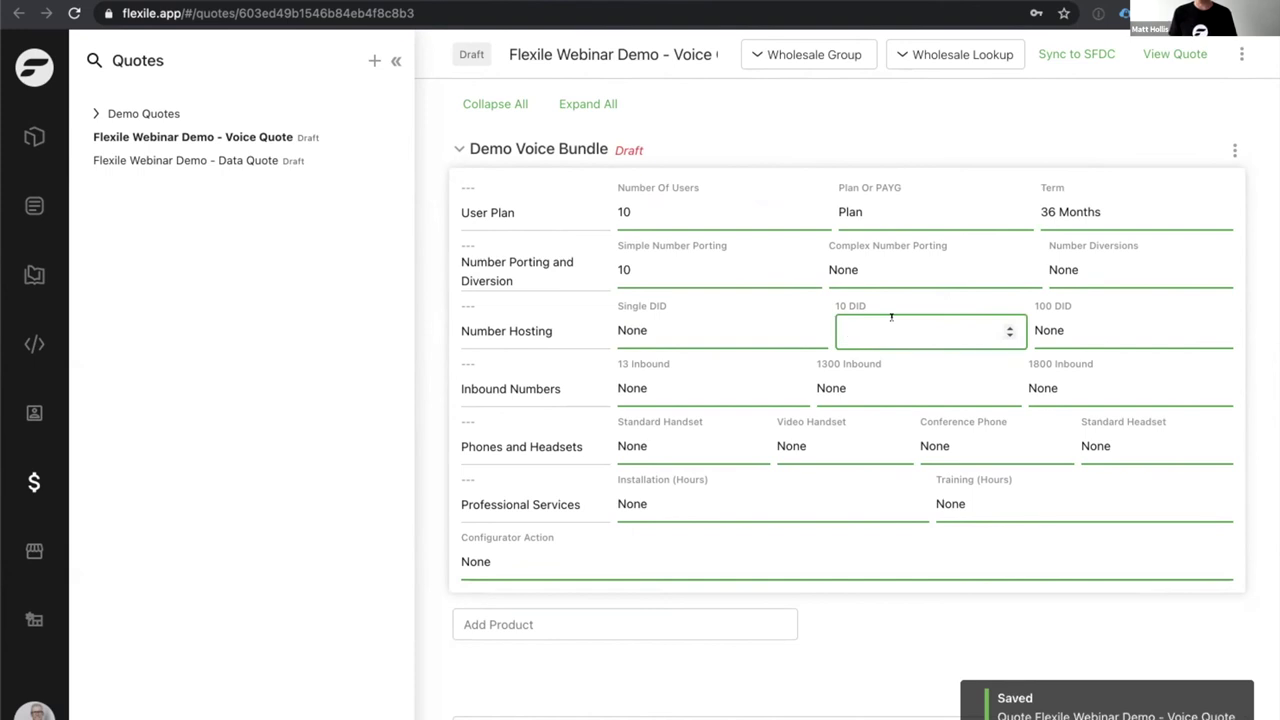
{"action": "type", "text": "5"}
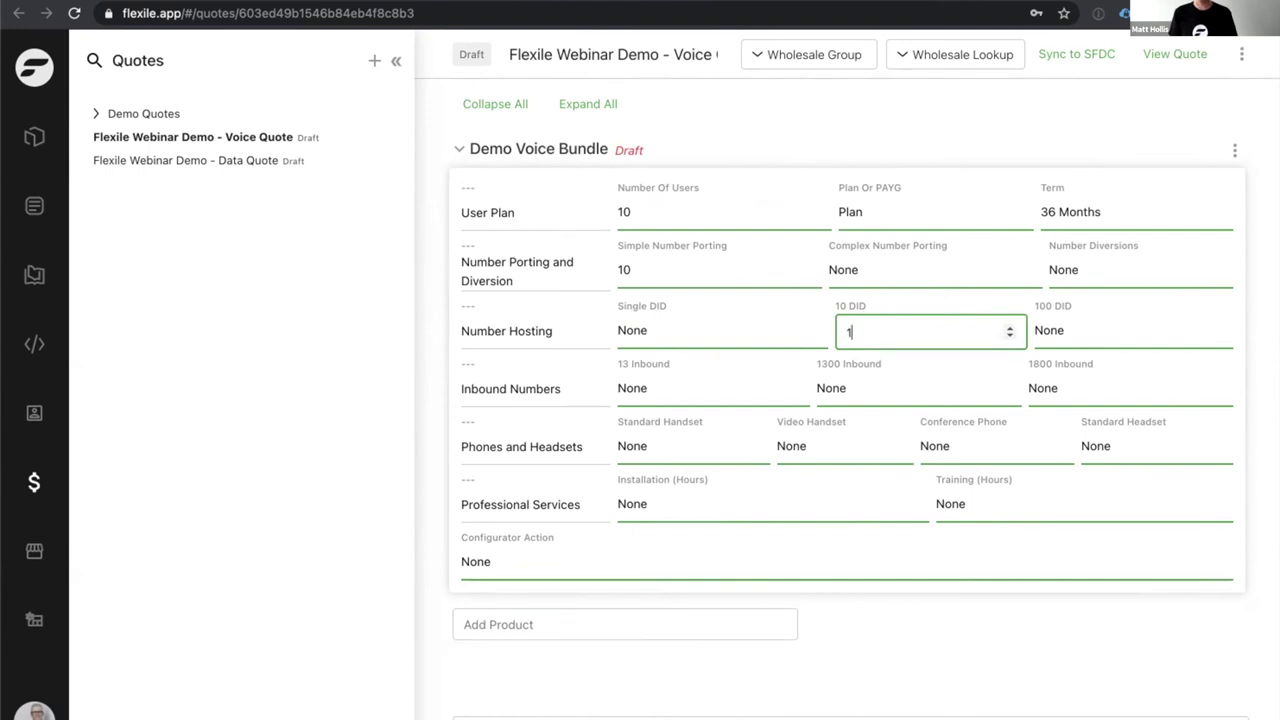
{"action": "left_click", "coordinate": [709, 380]}
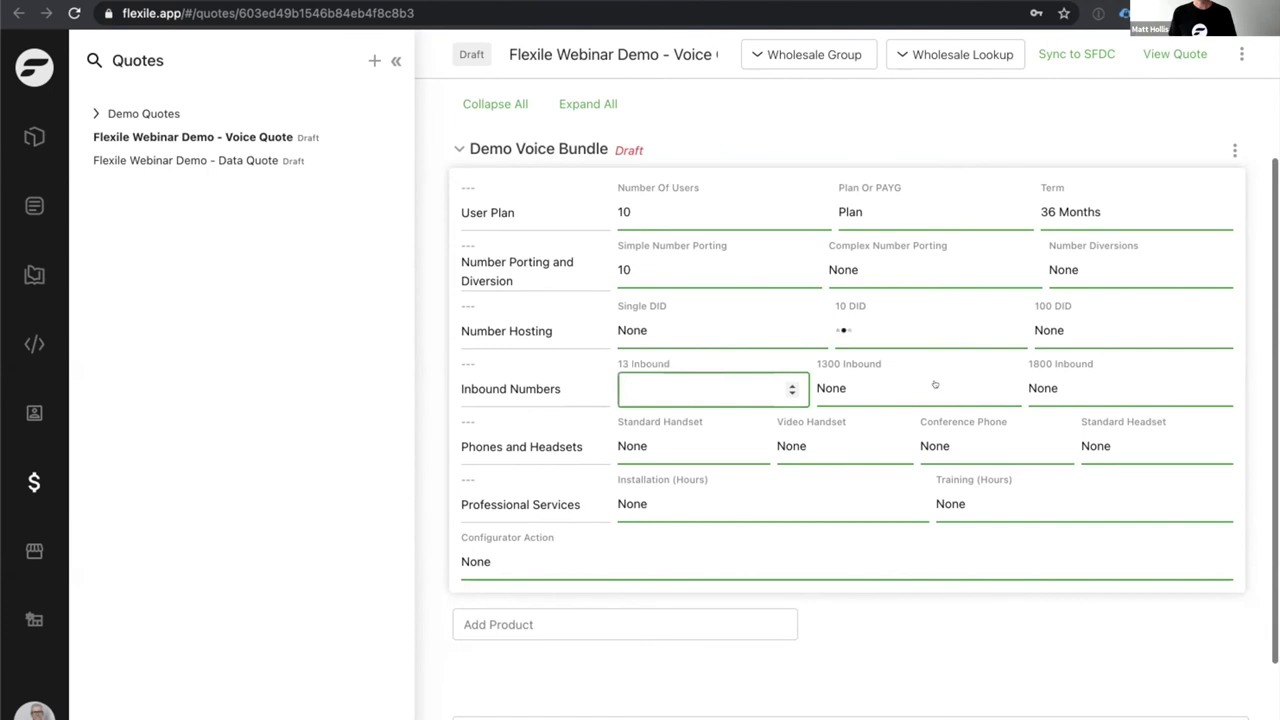
{"action": "type", "text": "1"}
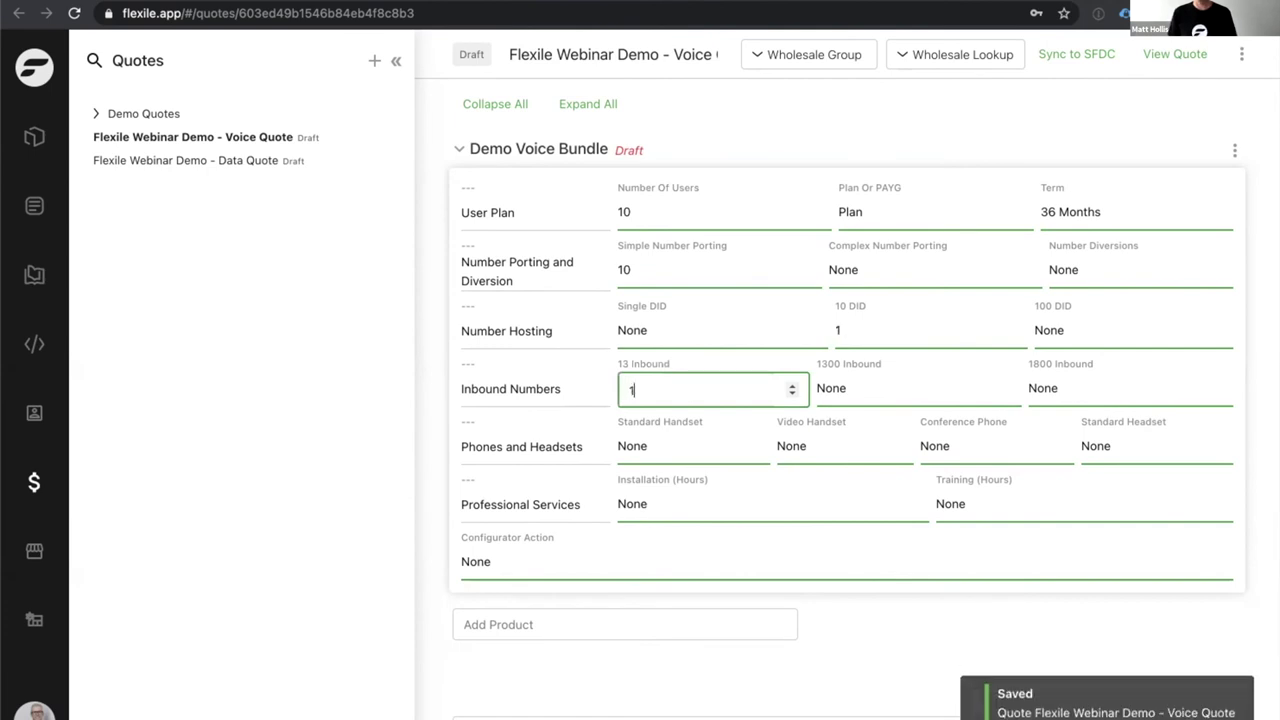
Enter hardware quantities: 5 standard handsets, 5 video handsets, 1 conference phone, 5 headsets.
{"action": "left_click", "coordinate": [730, 447]}
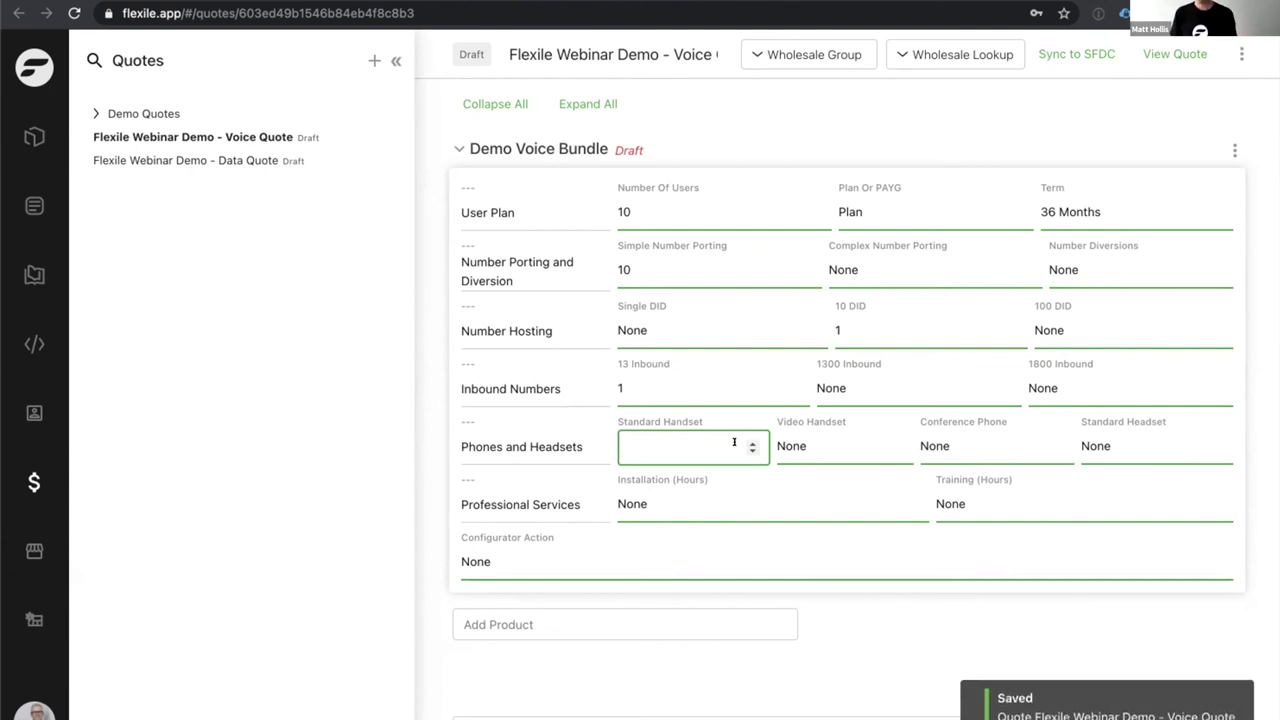
{"action": "type", "text": "5"}
{"action": "left_click", "coordinate": [826, 440]}
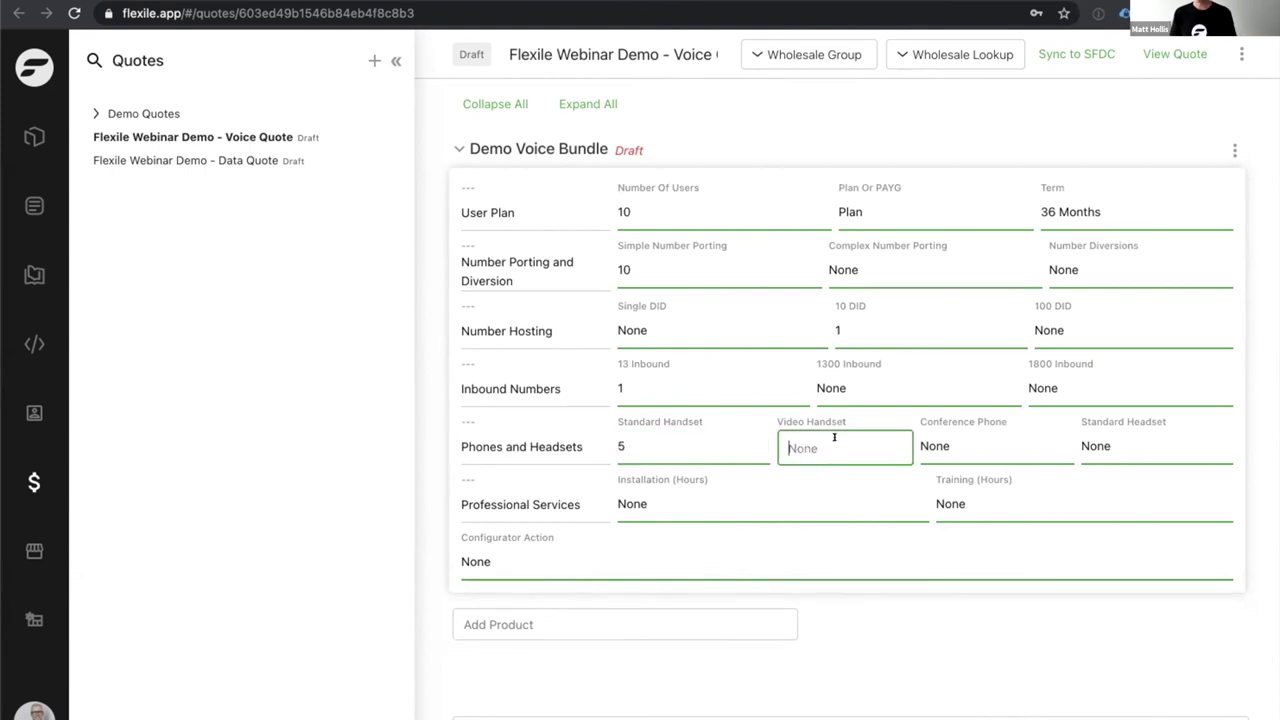
{"action": "type", "text": "5"}
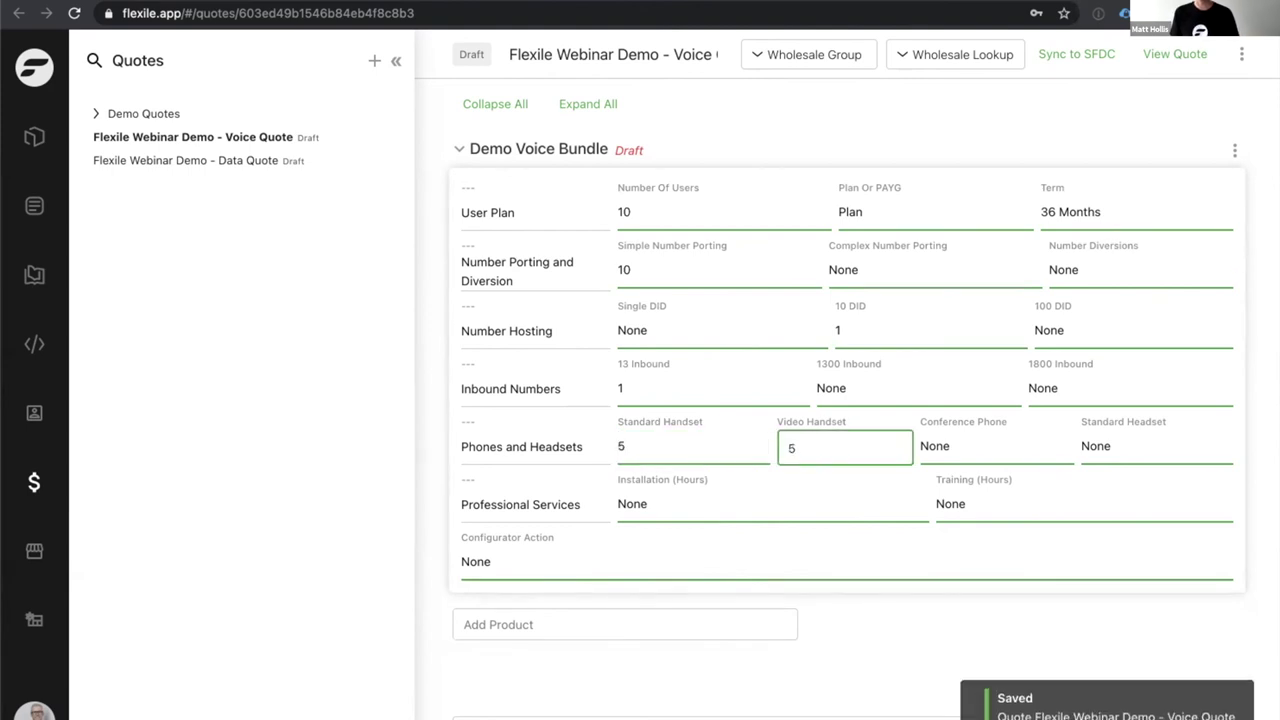
{"action": "left_click", "coordinate": [971, 449]}
{"action": "type", "text": "1"}
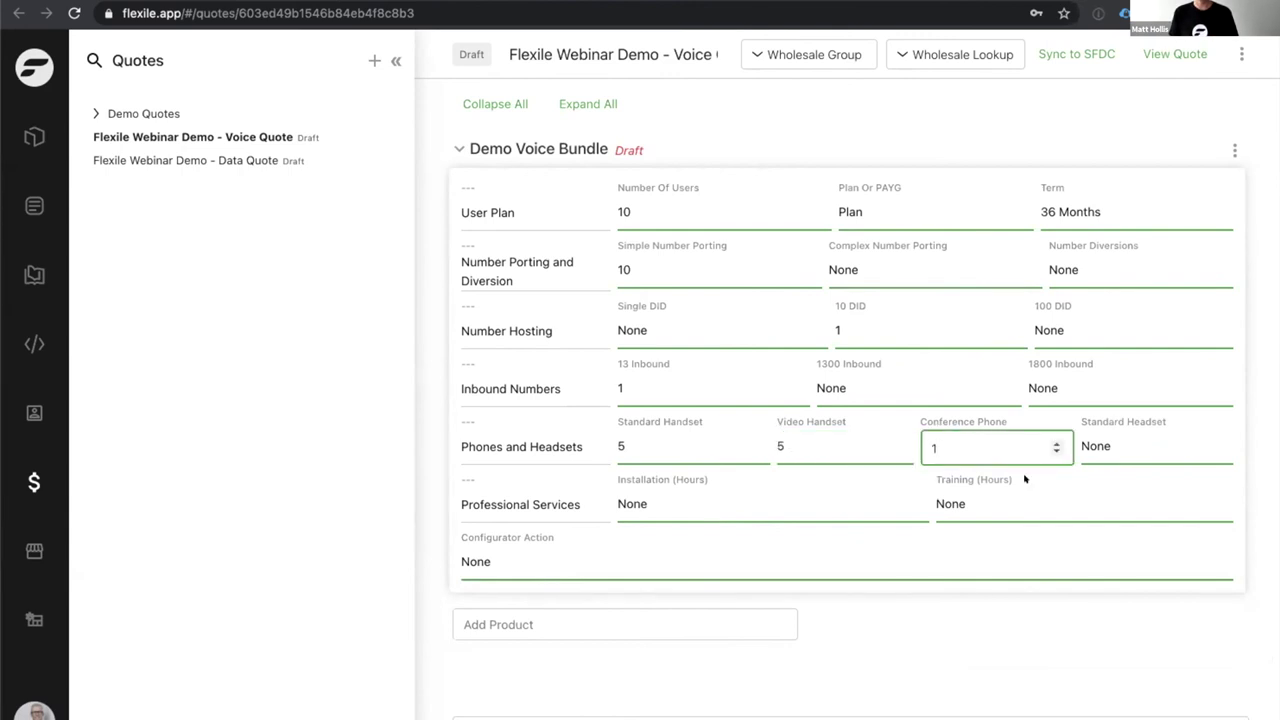
{"action": "left_click", "coordinate": [1104, 443]}
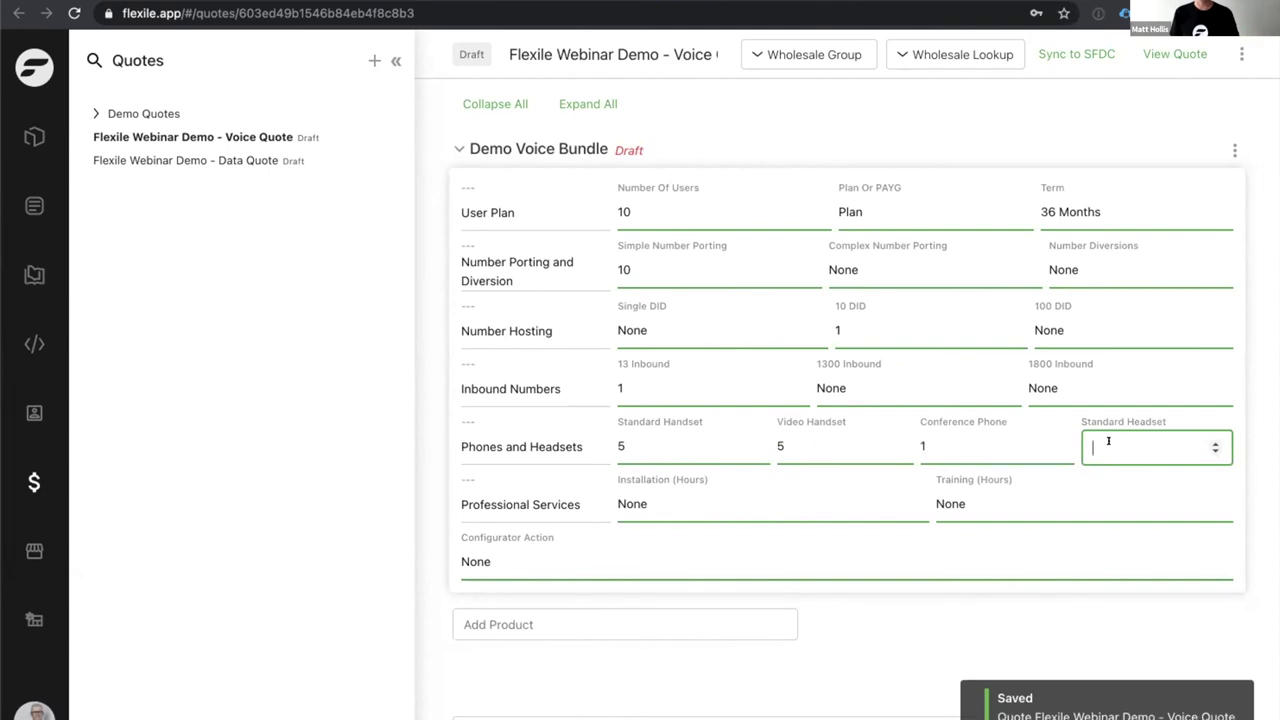
{"action": "type", "text": "5"}
Set installation to 3 hours and training to 1 hour.
{"action": "left_click", "coordinate": [1088, 487]}
{"action": "left_click", "coordinate": [780, 503]}
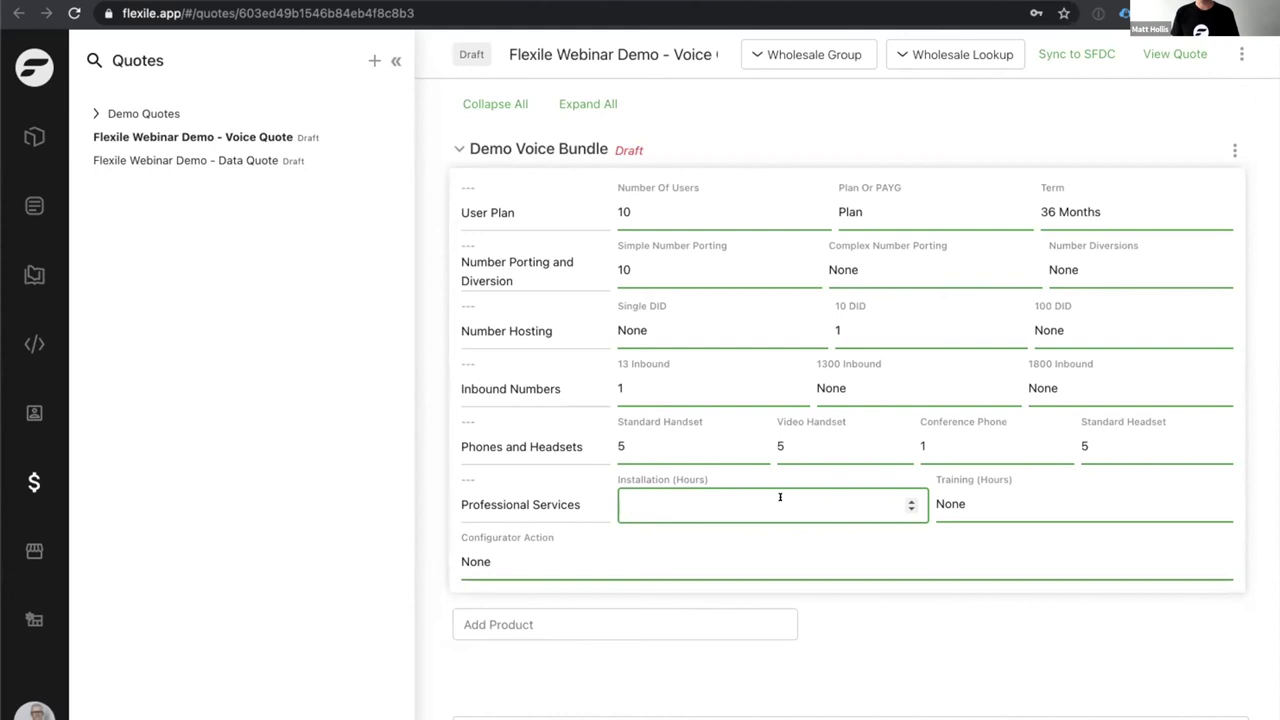
{"action": "type", "text": "3"}
{"action": "left_click", "coordinate": [998, 505]}
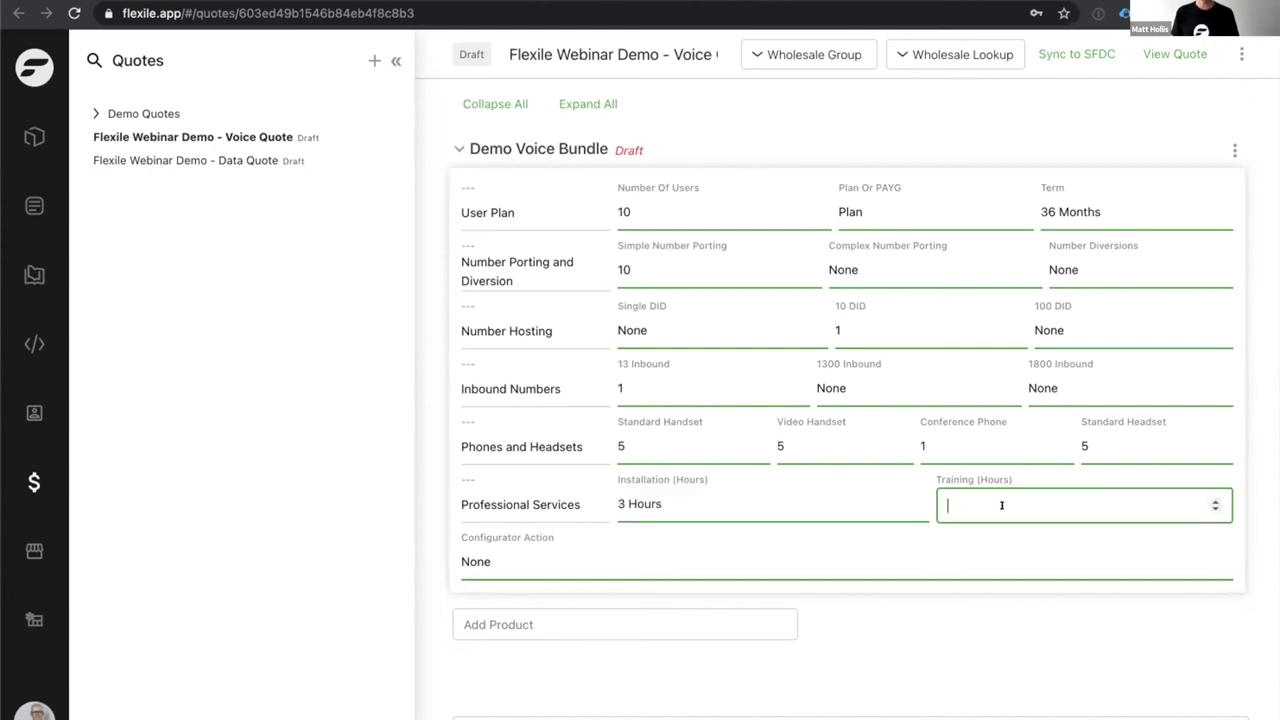
{"action": "type", "text": "1"}
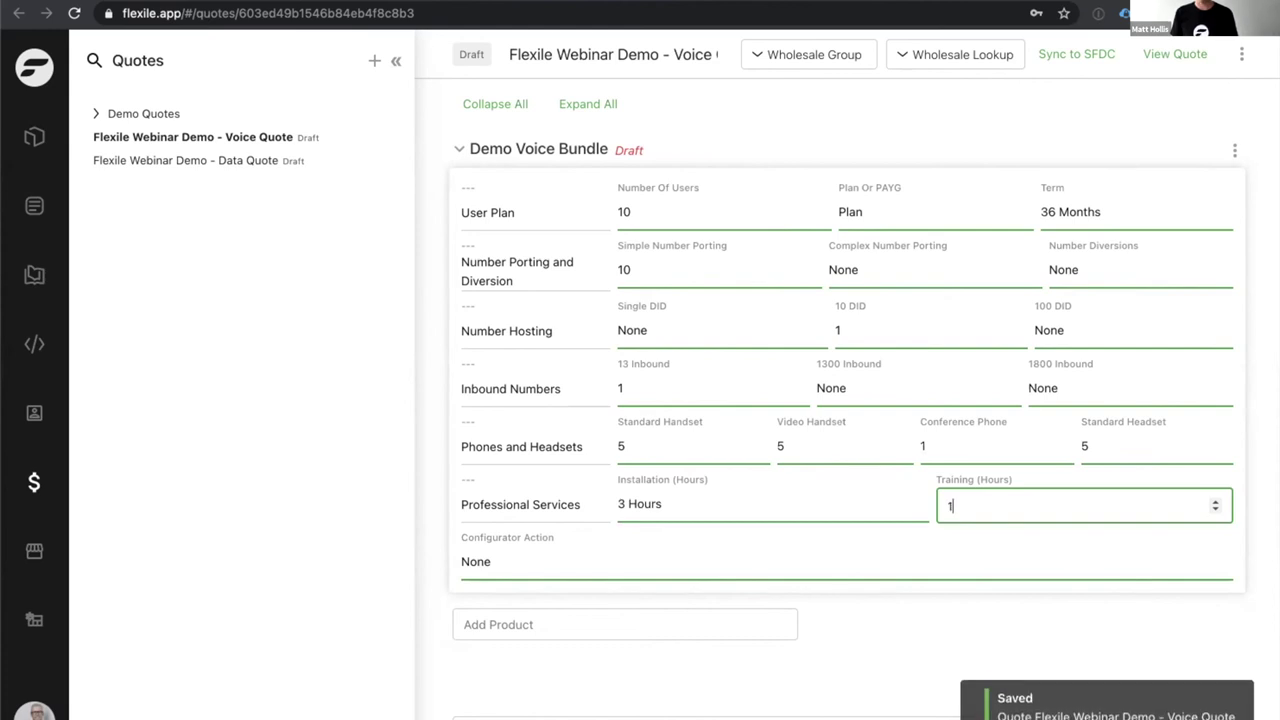
{"action": "left_click", "coordinate": [826, 560]}
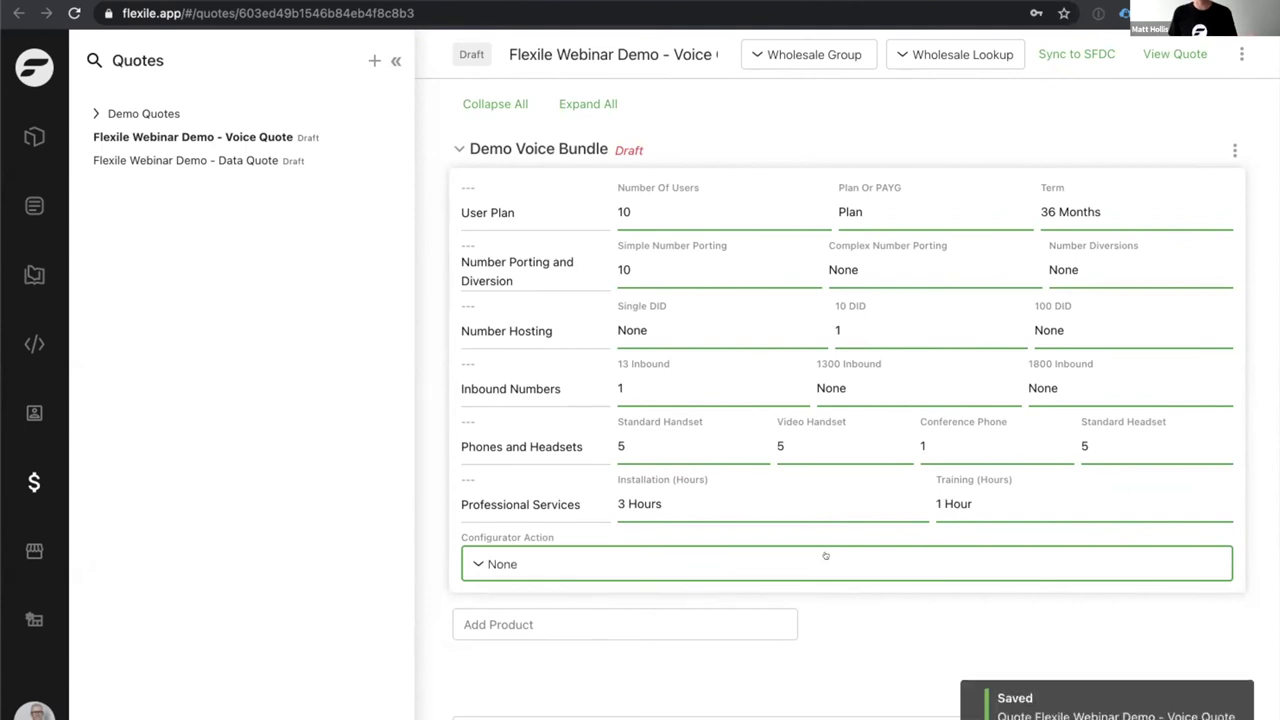
Run the Create Products configurator action on the Demo Voice Bundle.
{"action": "left_click", "coordinate": [826, 557]}
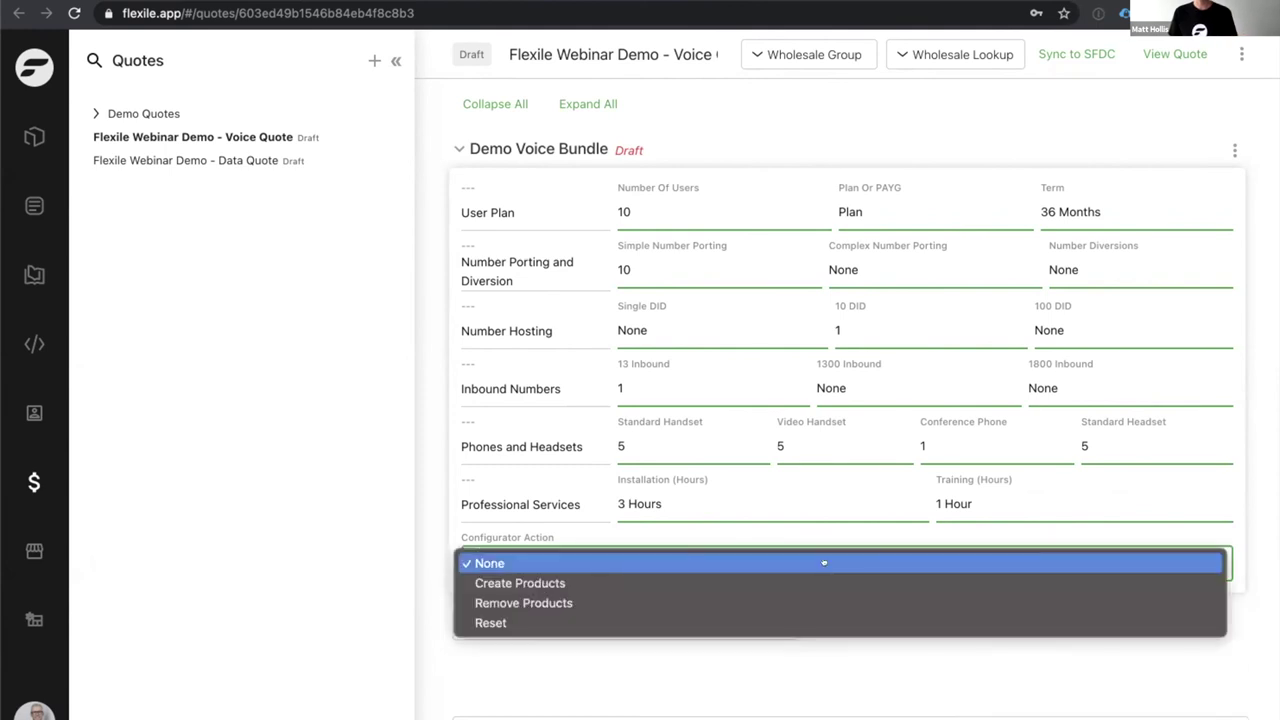
{"action": "left_click", "coordinate": [809, 575]}
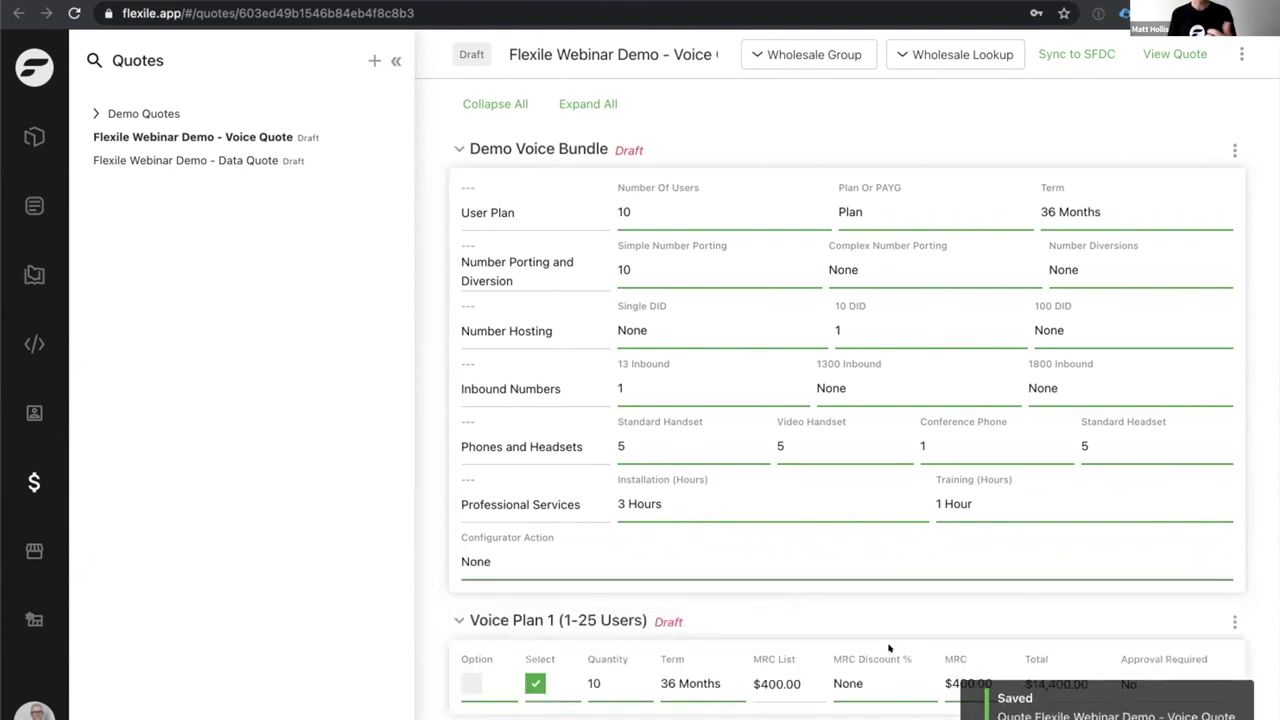
{"action": "scroll", "coordinate": [840, 590], "scroll_direction": "down", "scroll_amount": 2}
{"action": "scroll", "coordinate": [795, 536], "scroll_direction": "up", "scroll_amount": 2}
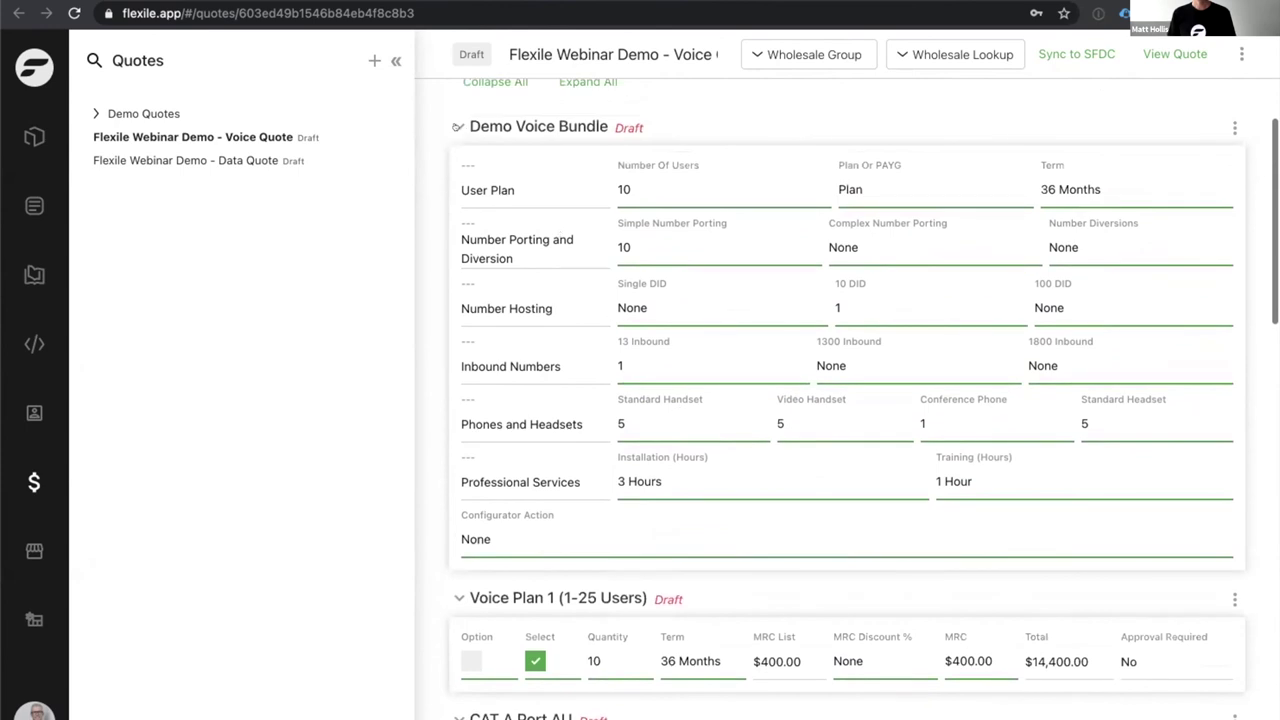
Collapse the bundle and review the generated voice plan, inbound number and handset line items.
{"action": "left_click", "coordinate": [490, 126]}
{"action": "scroll", "coordinate": [763, 270], "scroll_direction": "down", "scroll_amount": 1}
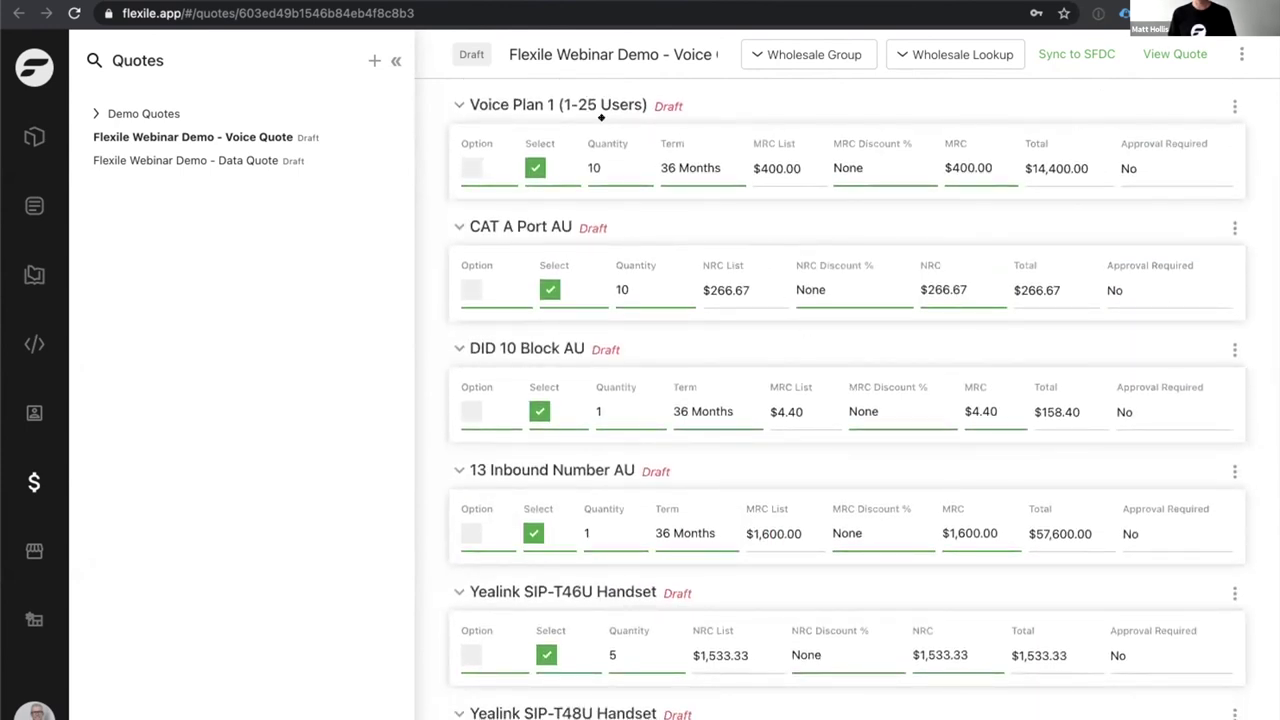
{"action": "scroll", "coordinate": [640, 240], "scroll_direction": "down", "scroll_amount": 1}
{"action": "scroll", "coordinate": [632, 262], "scroll_direction": "down", "scroll_amount": 4}
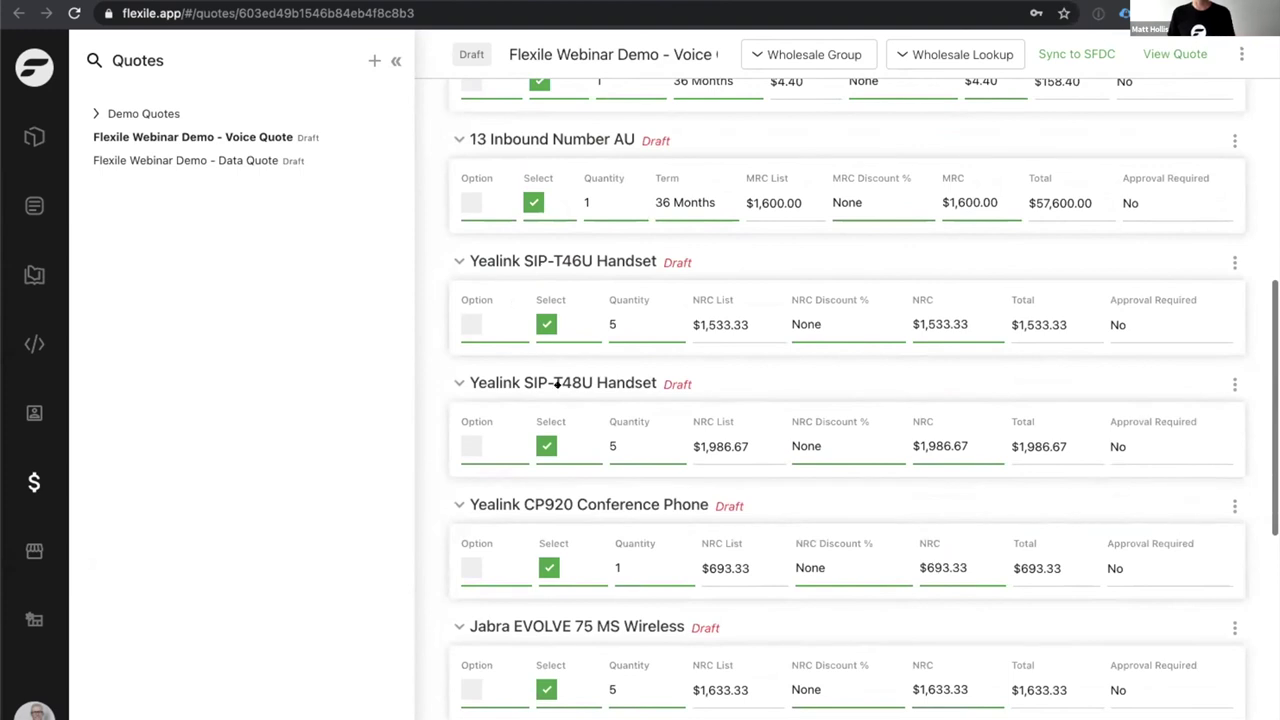
{"action": "scroll", "coordinate": [565, 375], "scroll_direction": "down", "scroll_amount": 2}
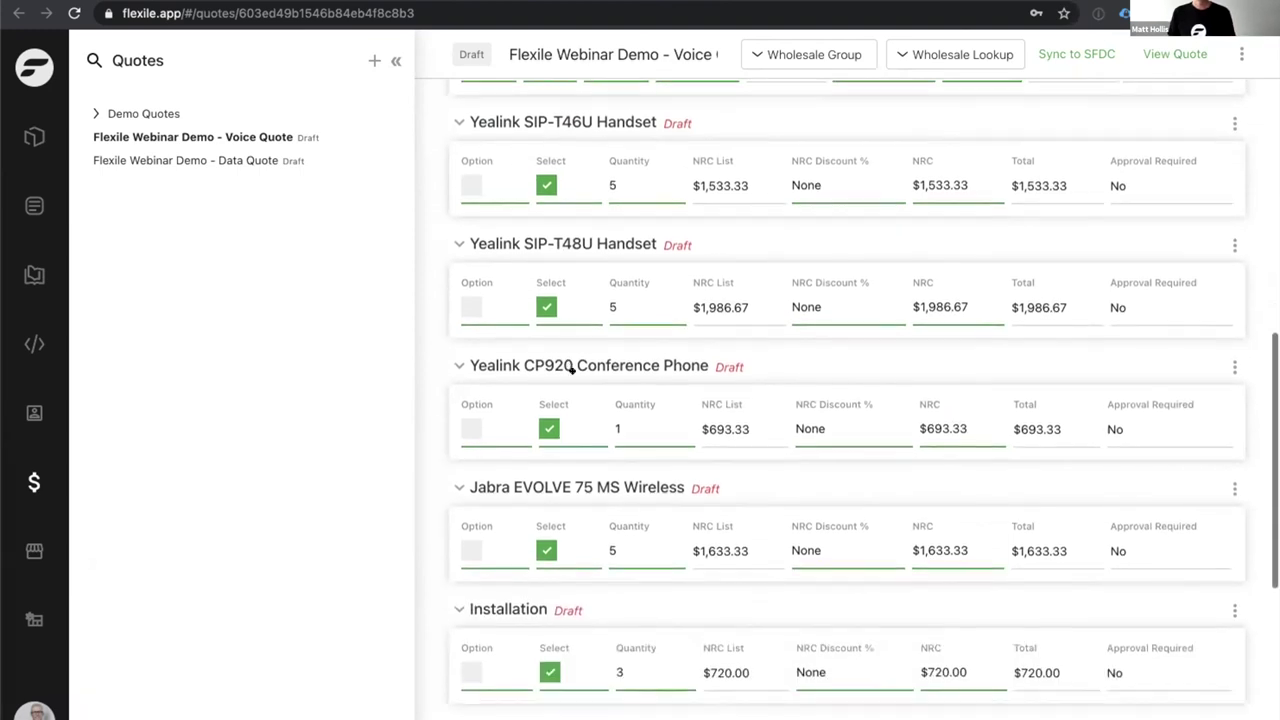
{"action": "scroll", "coordinate": [510, 448], "scroll_direction": "down", "scroll_amount": 1}
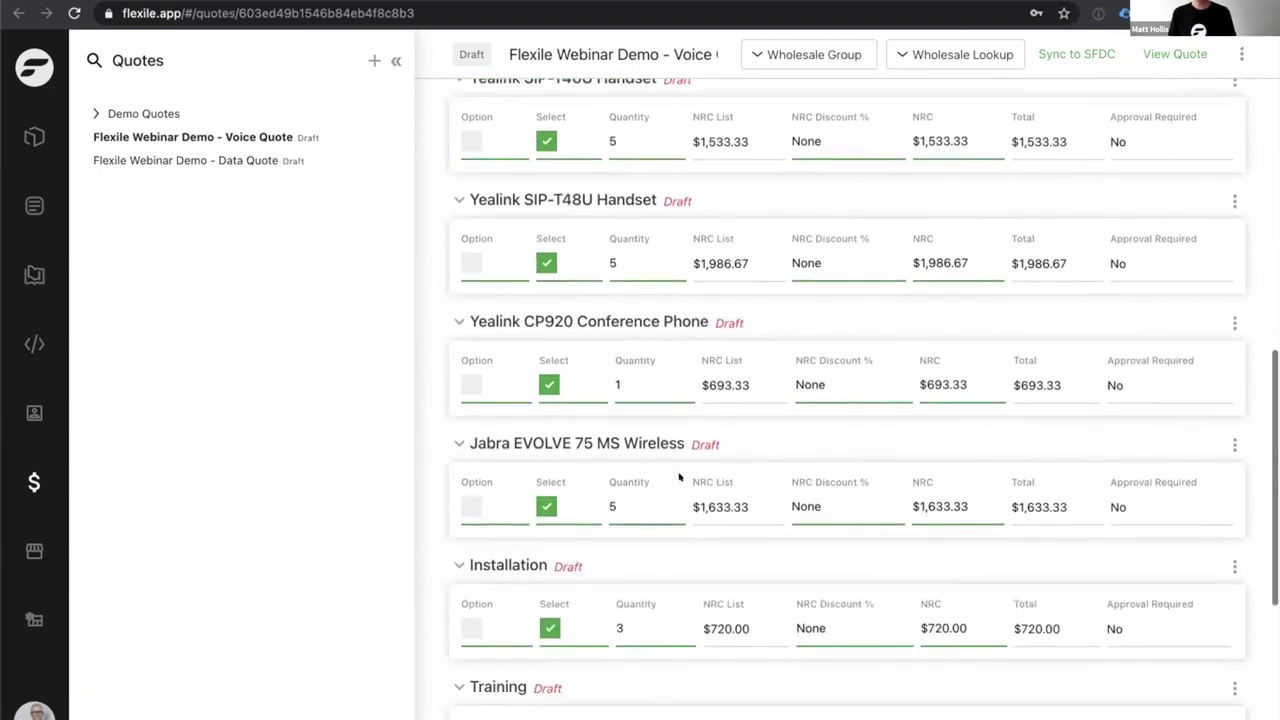
{"action": "scroll", "coordinate": [660, 445], "scroll_direction": "down", "scroll_amount": 2}
{"action": "scroll", "coordinate": [593, 633], "scroll_direction": "up", "scroll_amount": 5}
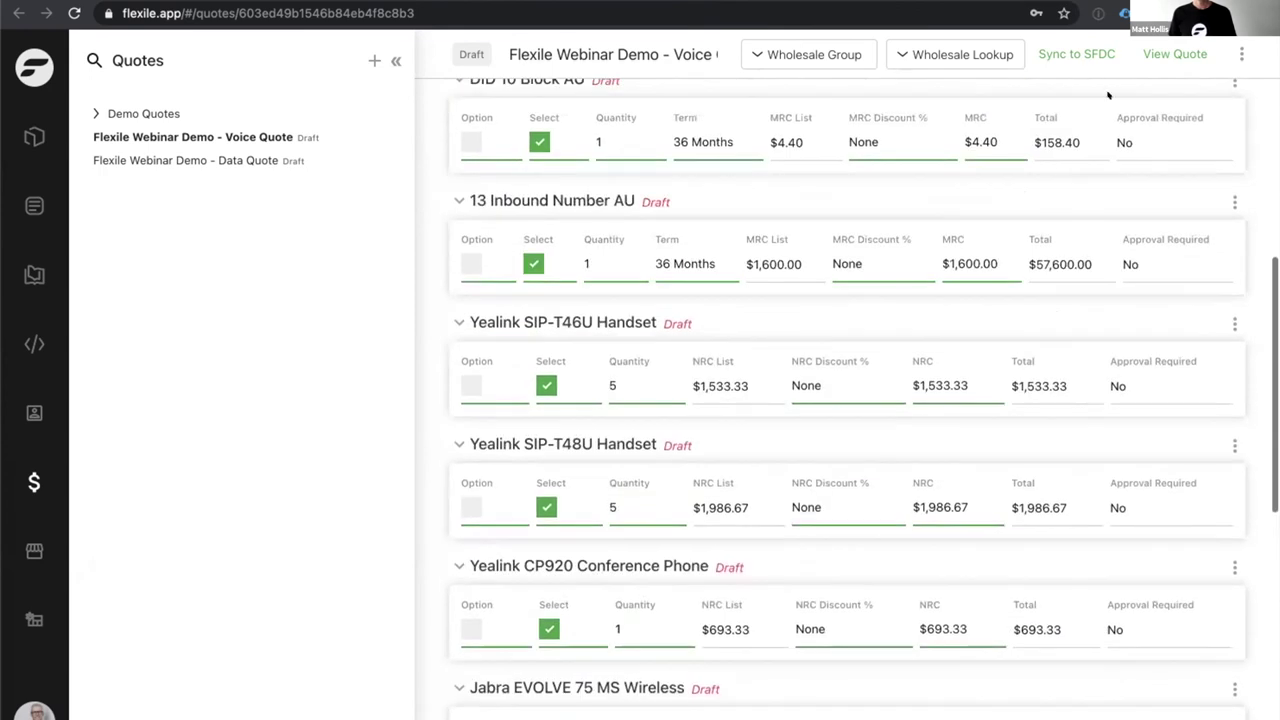
{"action": "left_click", "coordinate": [1160, 50]}
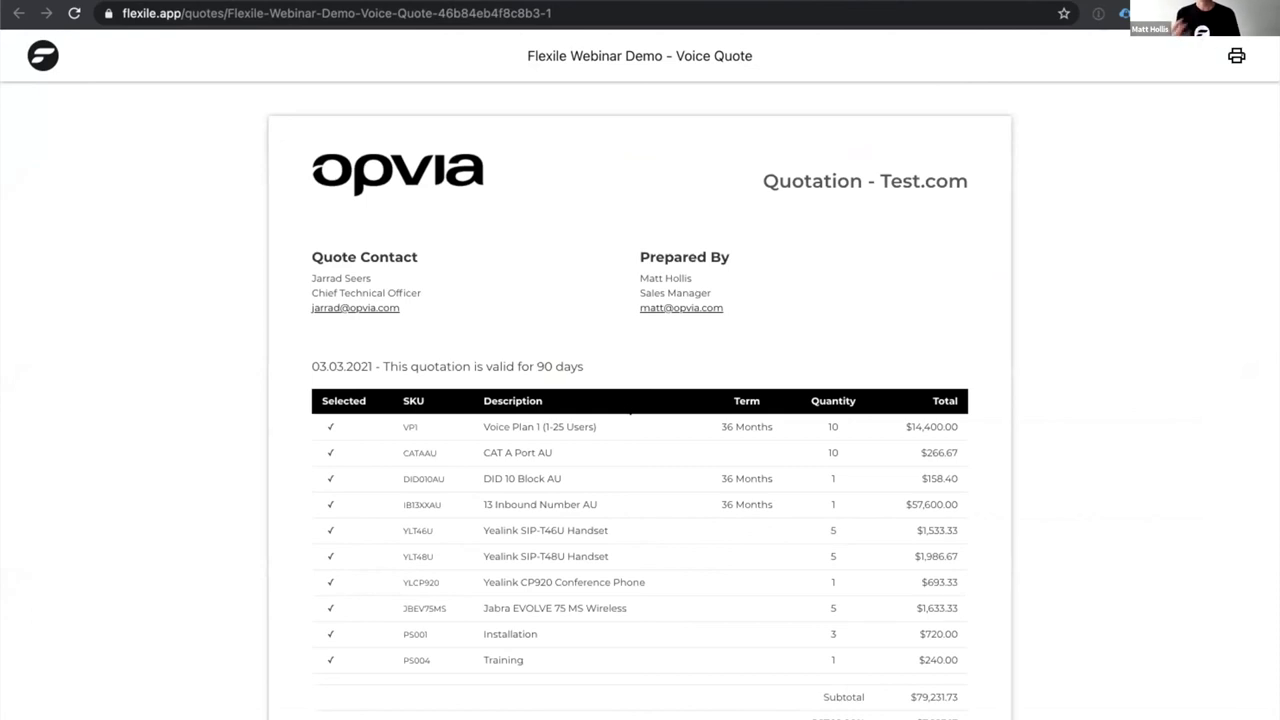
{"action": "scroll", "coordinate": [643, 408], "scroll_direction": "down", "scroll_amount": 3}
{"action": "scroll", "coordinate": [643, 408], "scroll_direction": "up", "scroll_amount": 2}
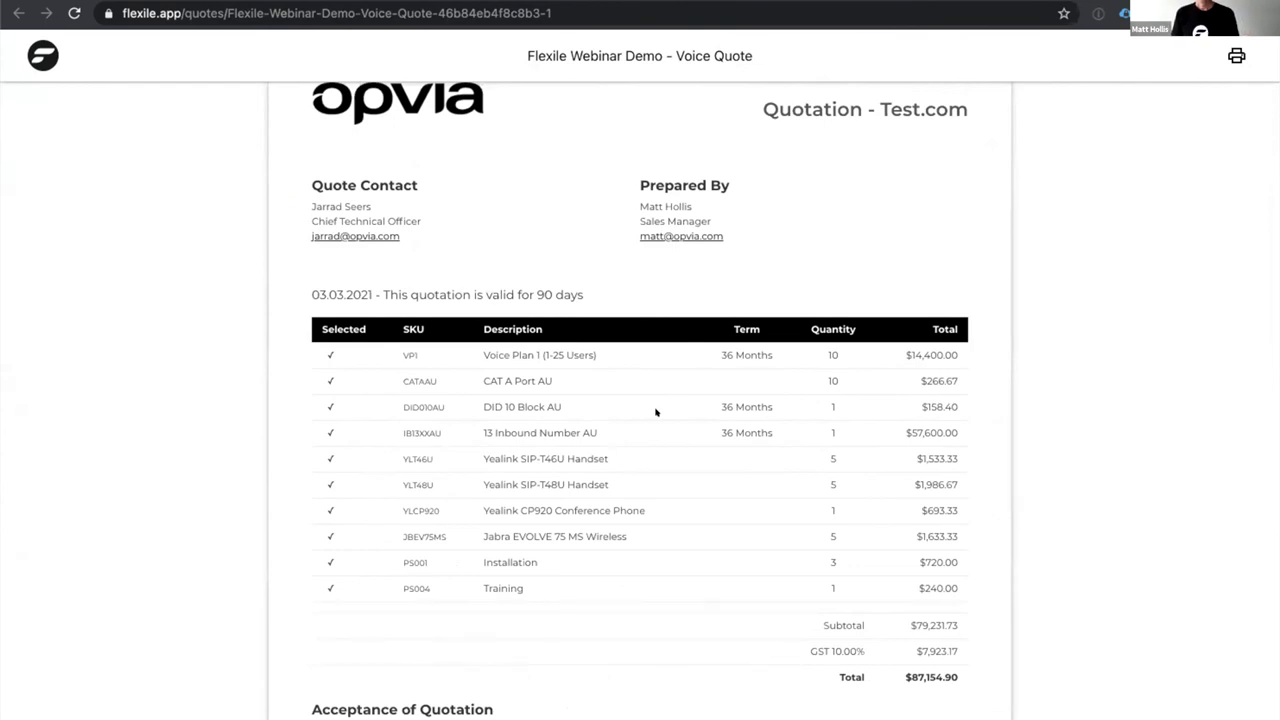
{"action": "scroll", "coordinate": [654, 411], "scroll_direction": "down", "scroll_amount": 1}
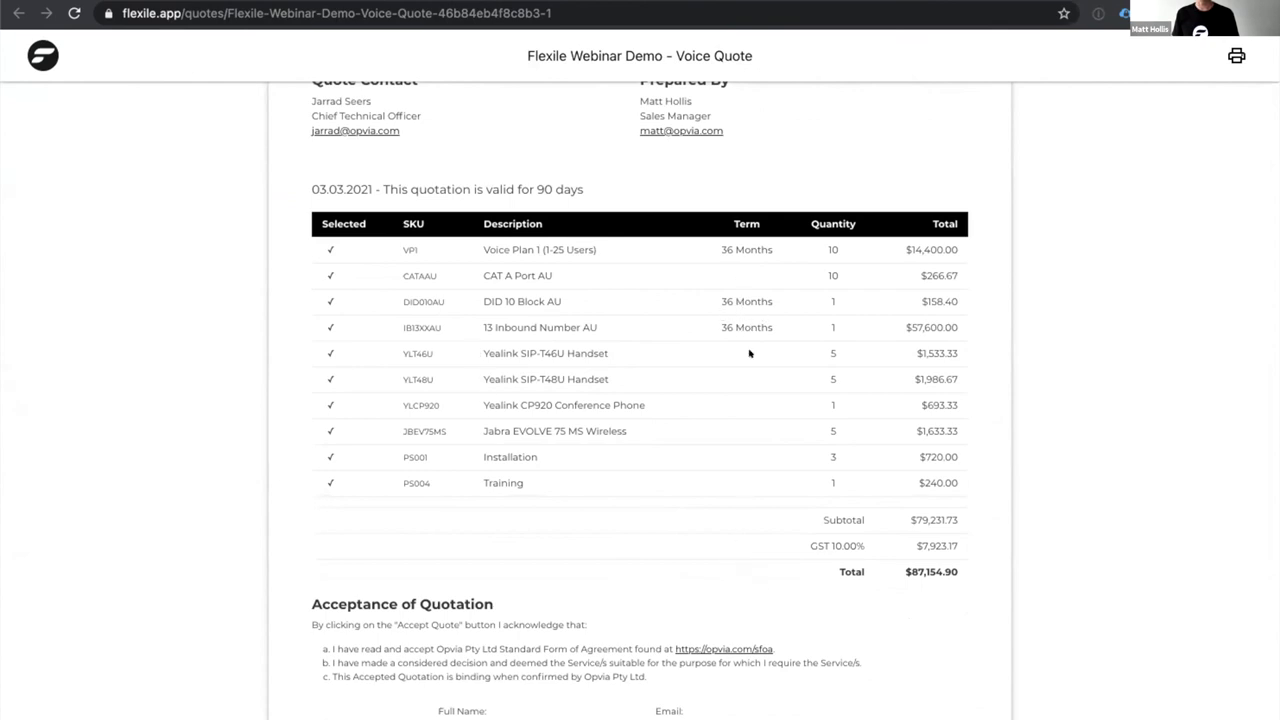
{"action": "scroll", "coordinate": [679, 532], "scroll_direction": "up", "scroll_amount": 3}
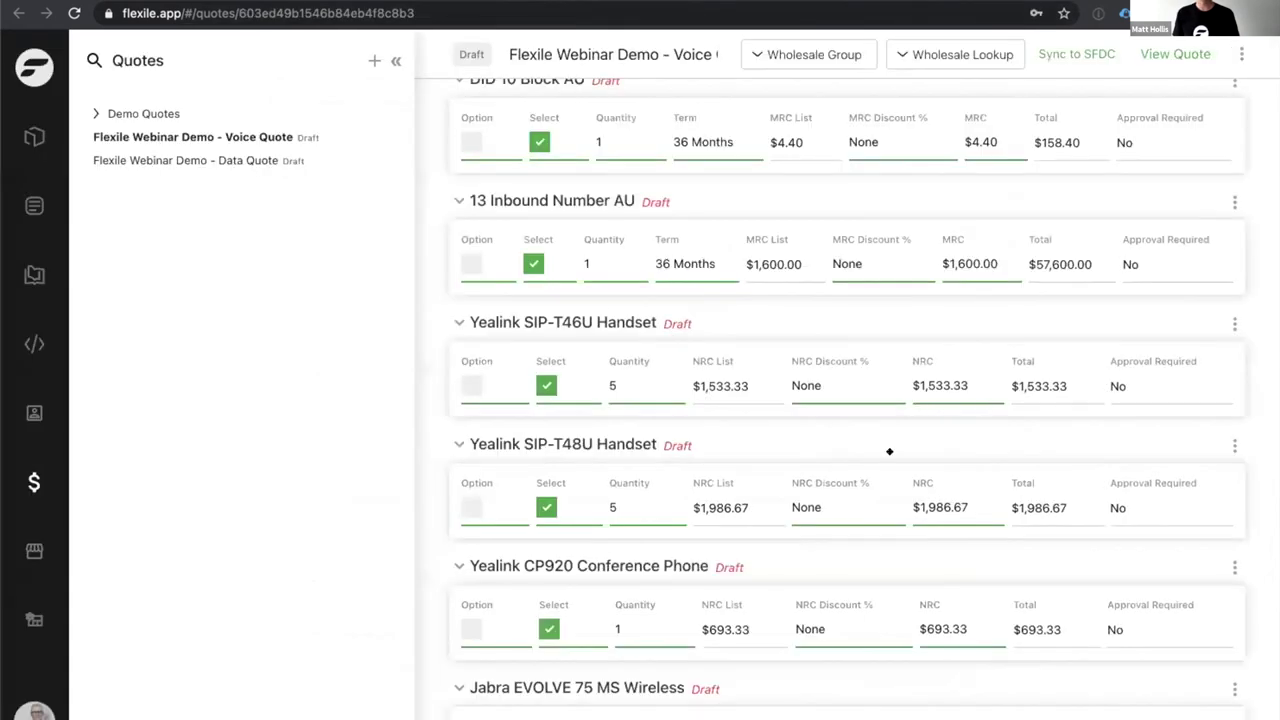
Switch the Yealink CP920 and Jabra EVOLVE 75 rows from selected to optional, then preview the quote.
{"action": "scroll", "coordinate": [777, 384], "scroll_direction": "down", "scroll_amount": 3}
{"action": "scroll", "coordinate": [775, 383], "scroll_direction": "down", "scroll_amount": 3}
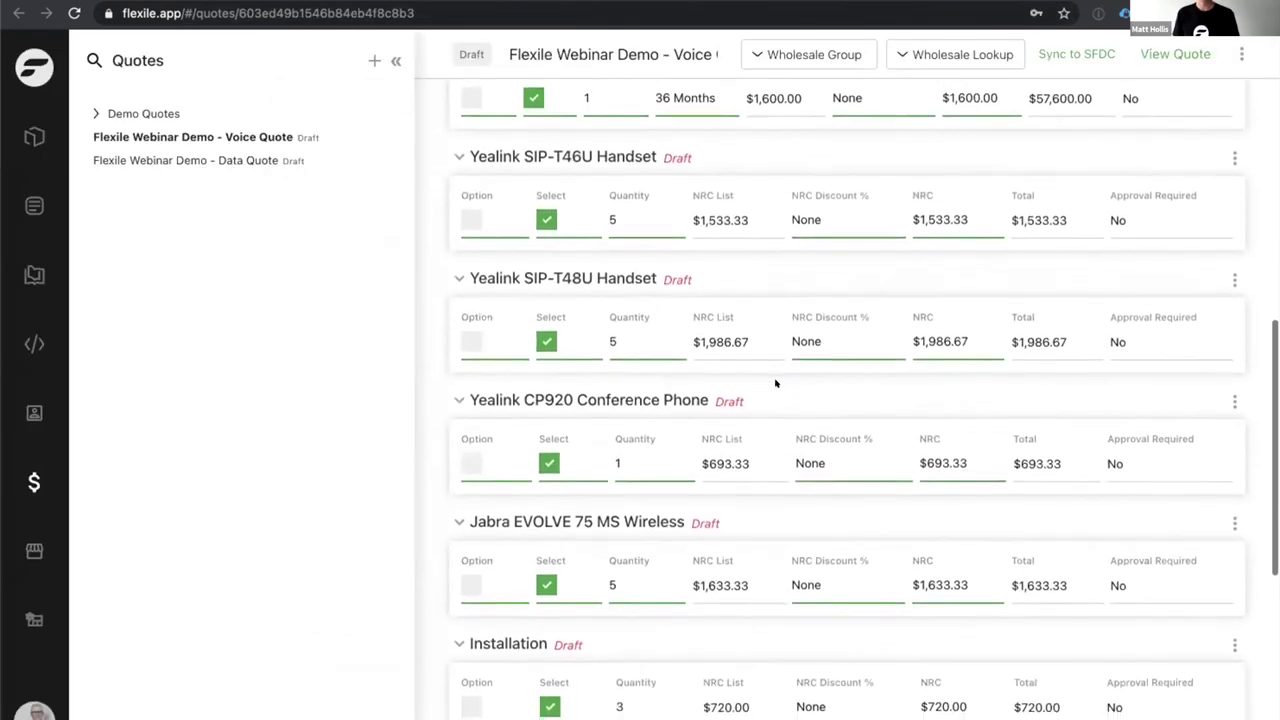
{"action": "left_click", "coordinate": [545, 345]}
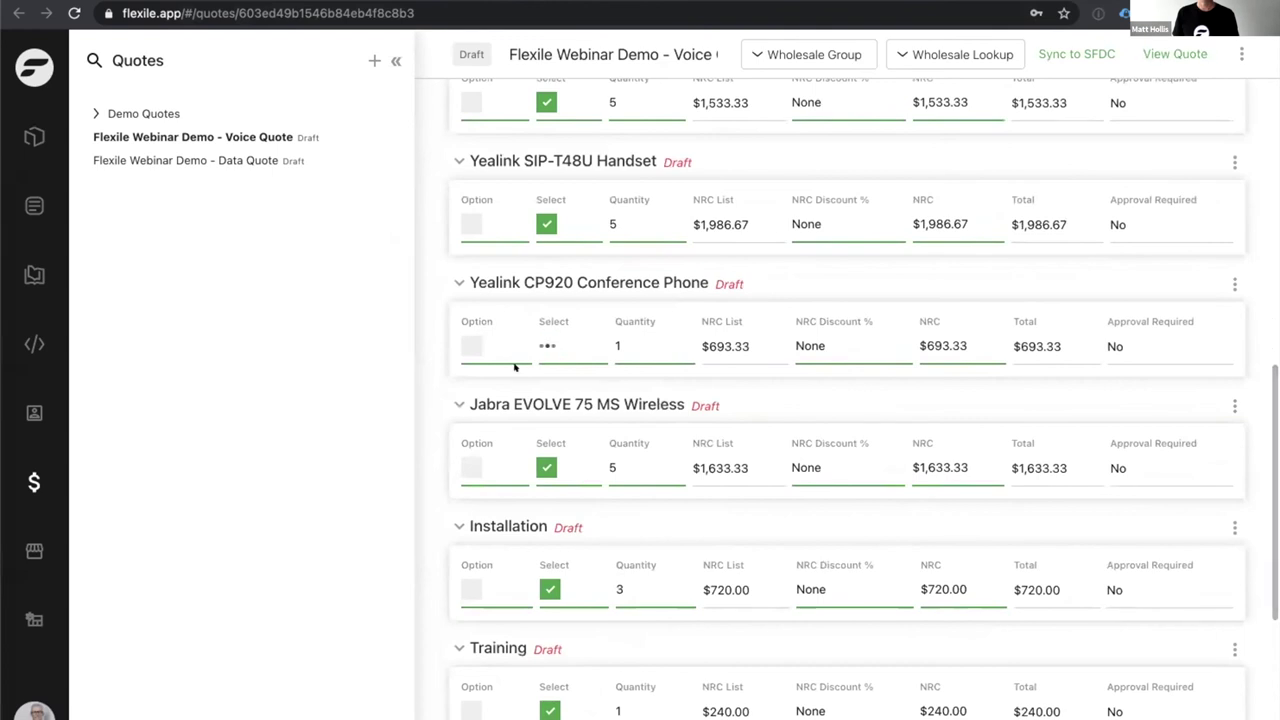
{"action": "left_click", "coordinate": [474, 350]}
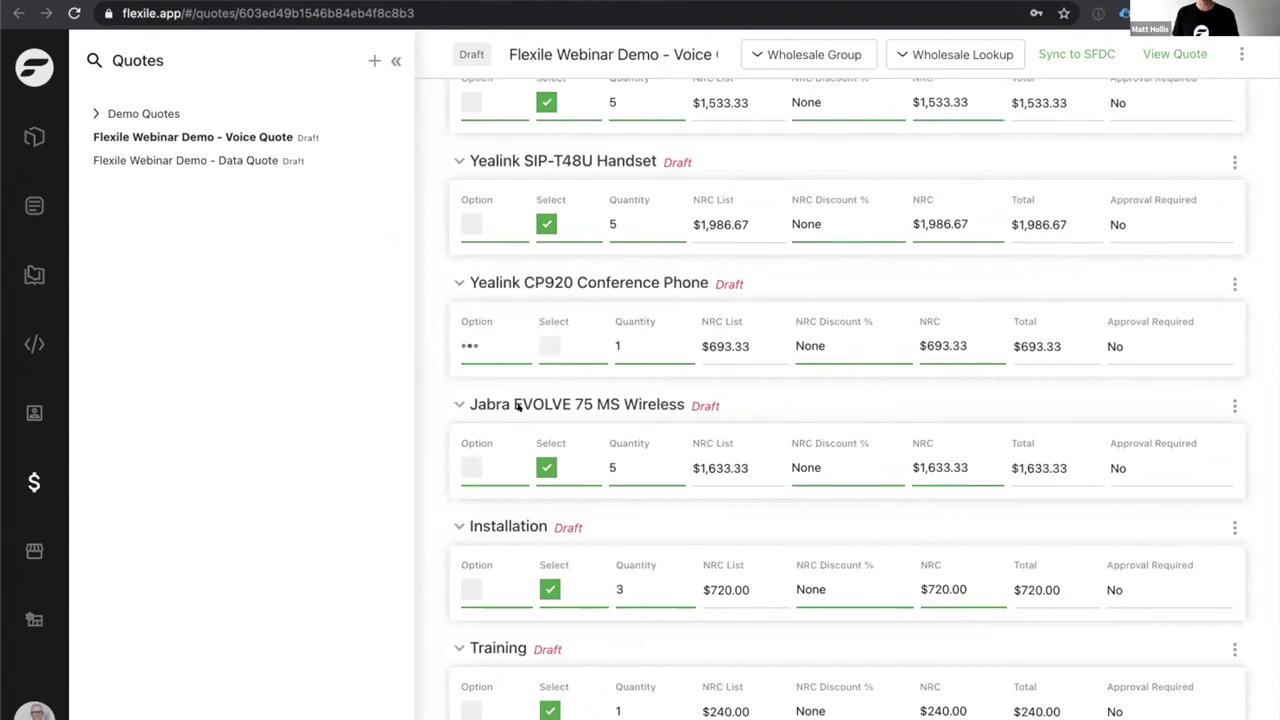
{"action": "left_click", "coordinate": [546, 467]}
{"action": "left_click", "coordinate": [462, 468]}
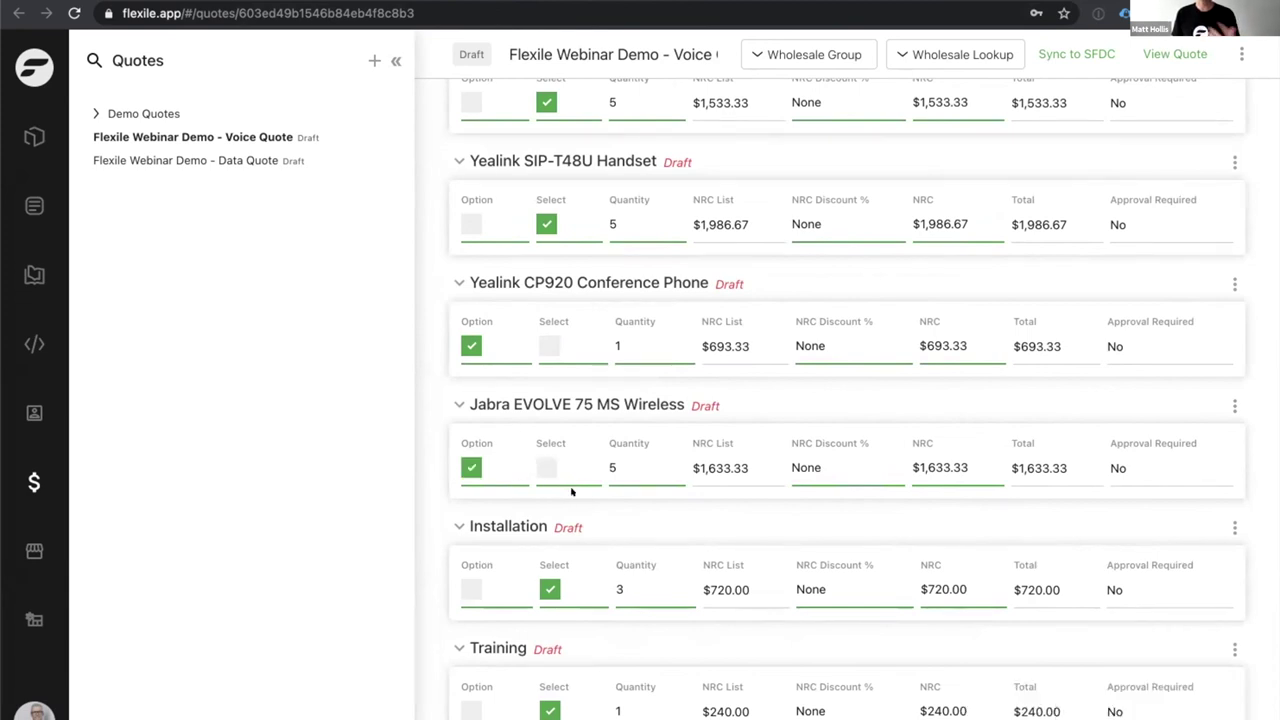
{"action": "left_click", "coordinate": [1156, 54]}
Tick Selected for the YLCP920 and JBEV75MS rows on the quotation preview.
{"action": "scroll", "coordinate": [1124, 257], "scroll_direction": "down", "scroll_amount": 2}
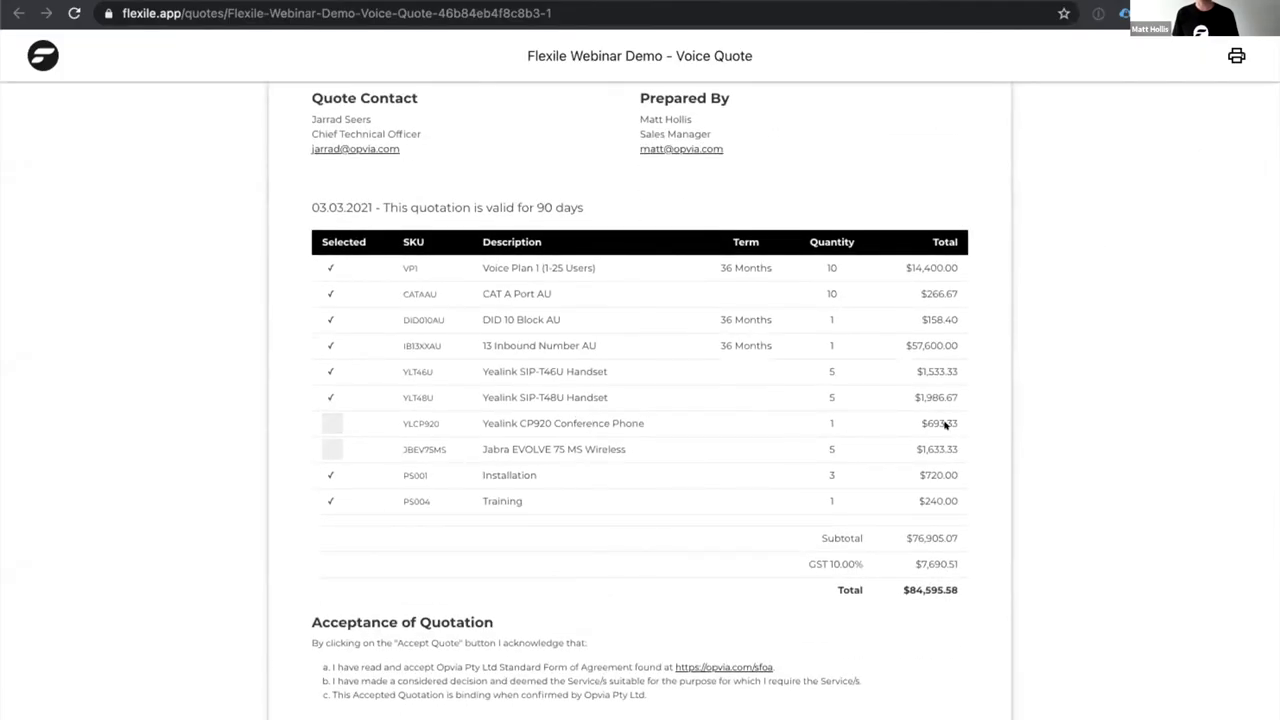
{"action": "left_click", "coordinate": [330, 421]}
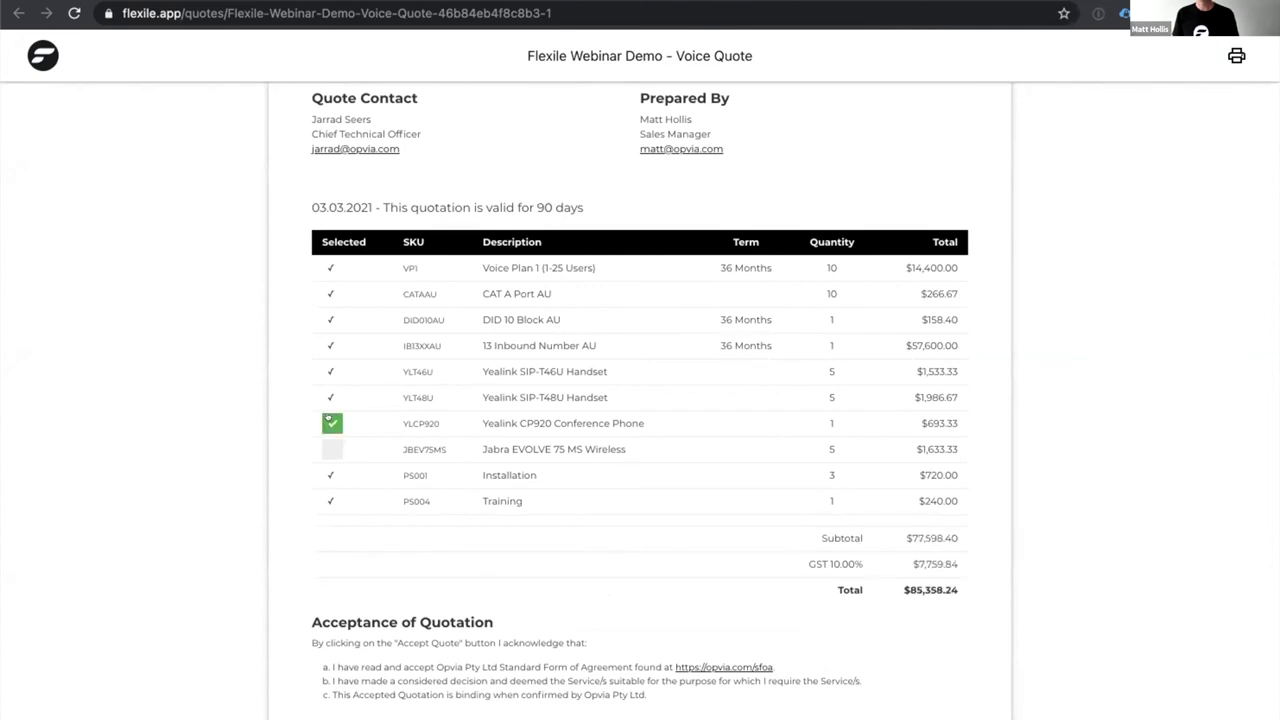
{"action": "left_click", "coordinate": [332, 449]}
{"action": "scroll", "coordinate": [429, 514], "scroll_direction": "down", "scroll_amount": 2}
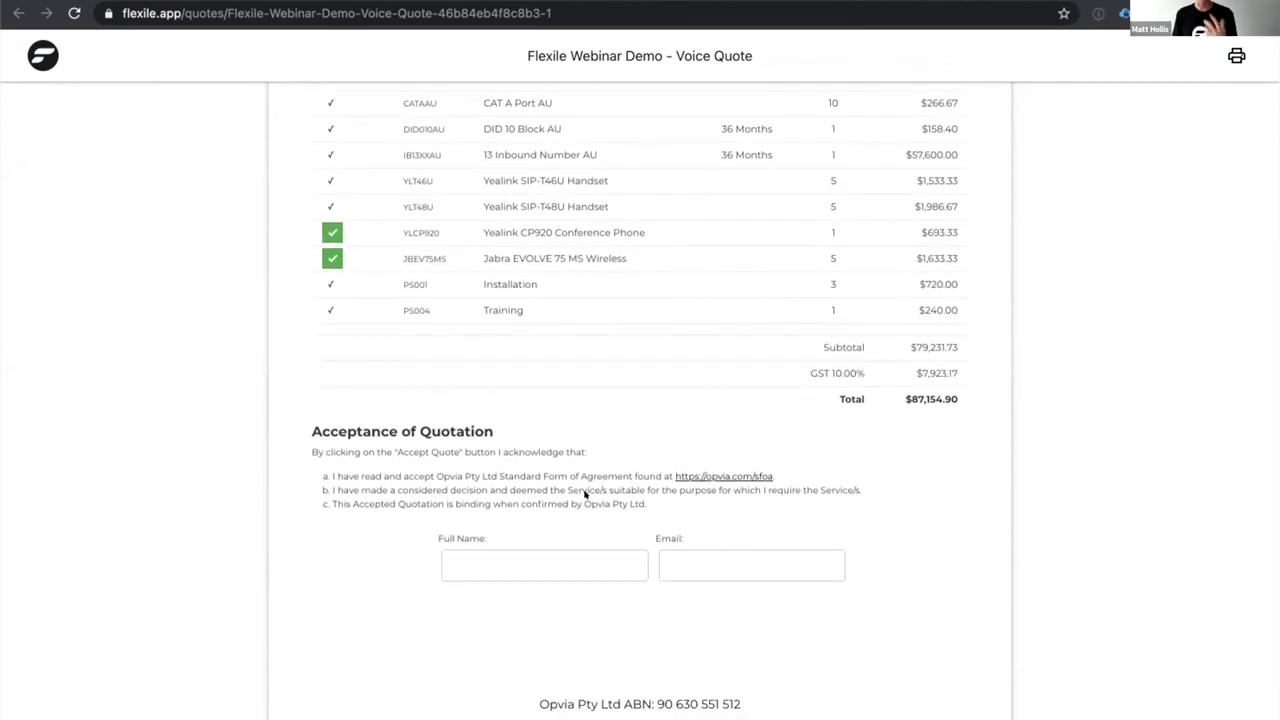
{"action": "left_click", "coordinate": [514, 562]}
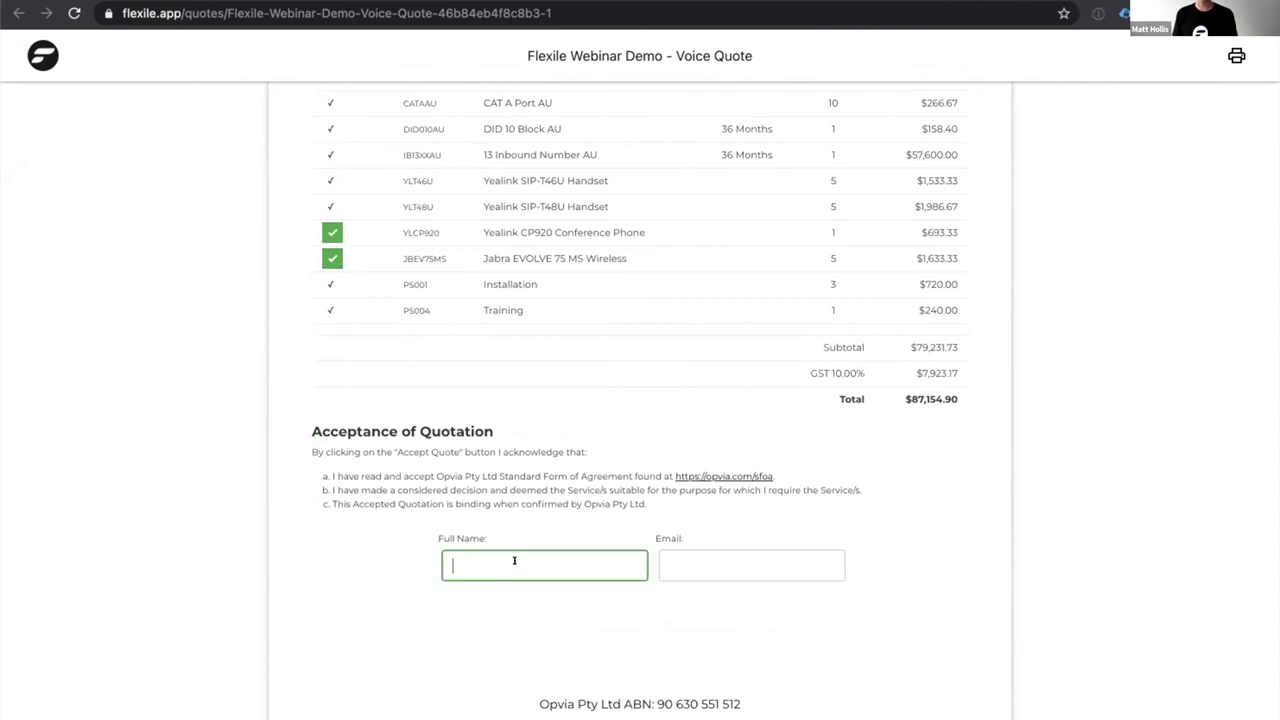
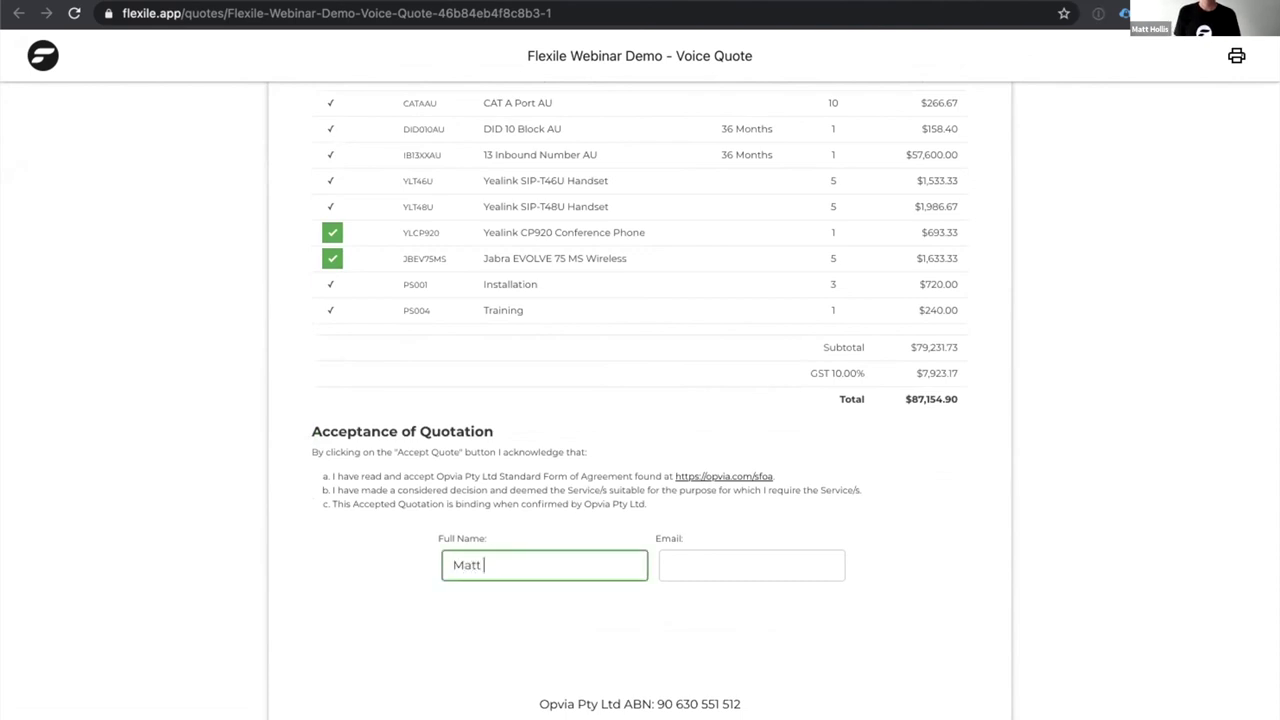
{"action": "key", "text": "Tab"}
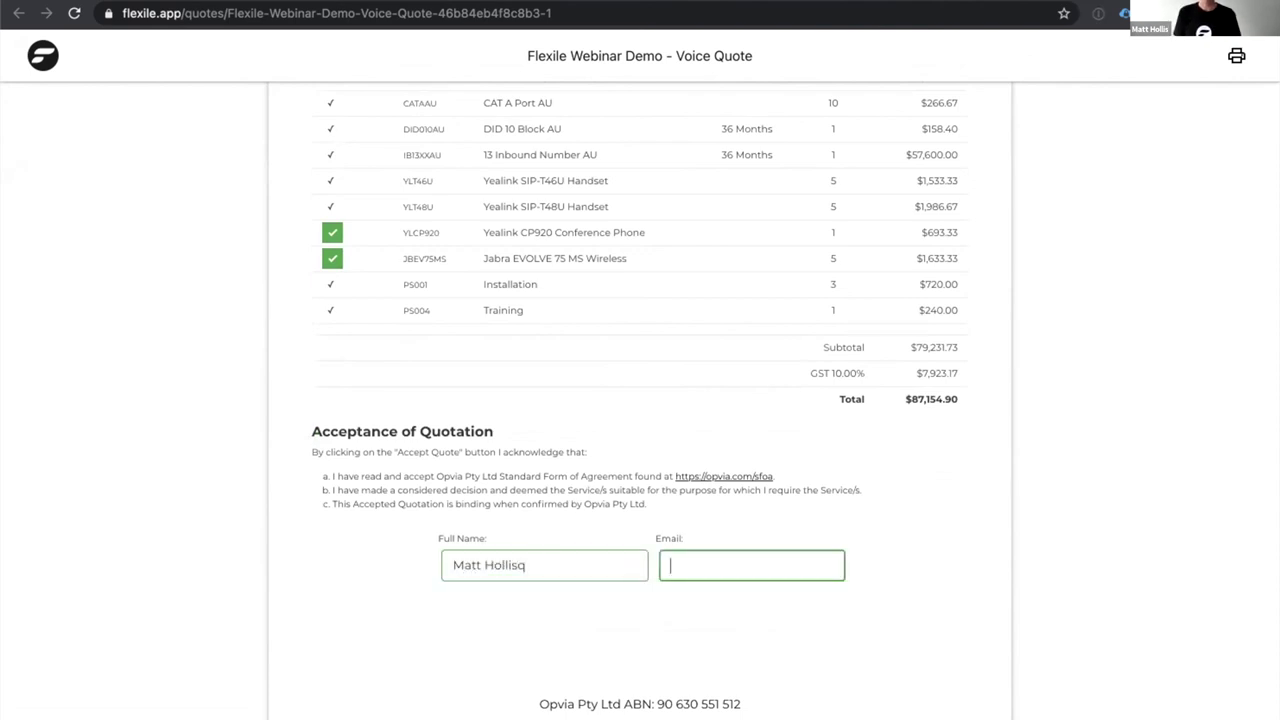
{"action": "type", "text": "Matt"}
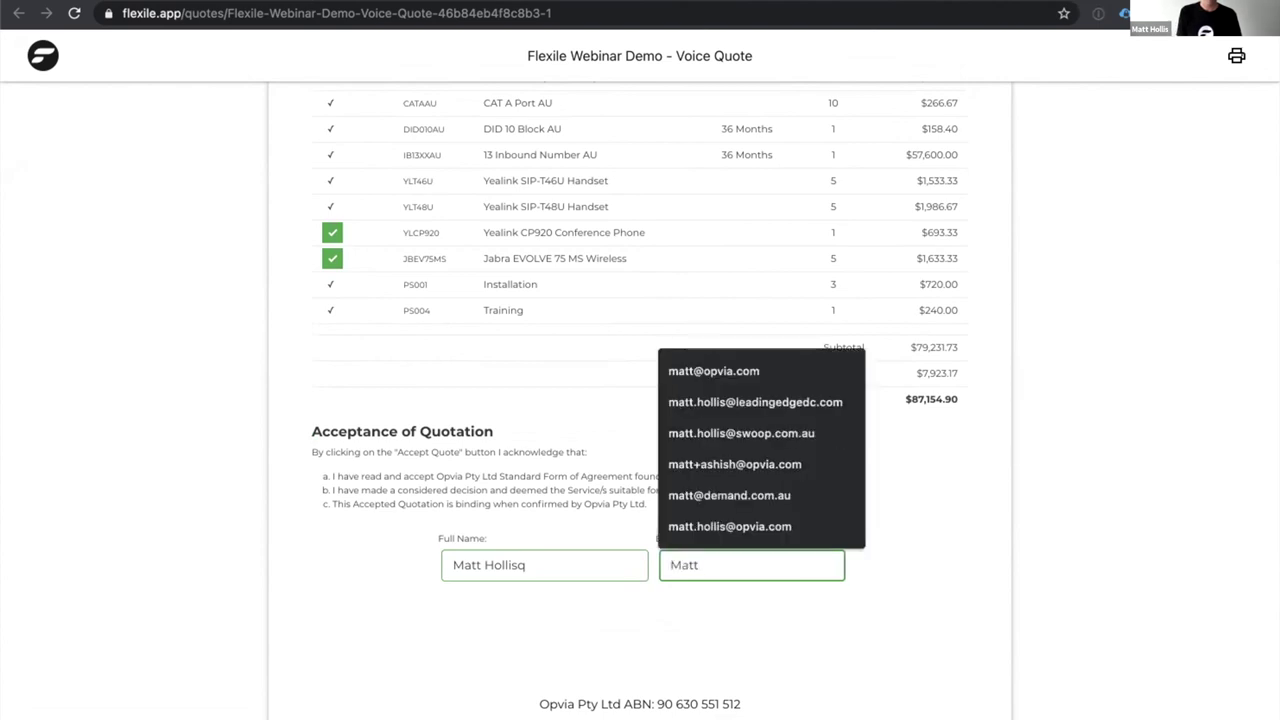
{"action": "type", "text": "@"}
{"action": "key", "text": "Down"}
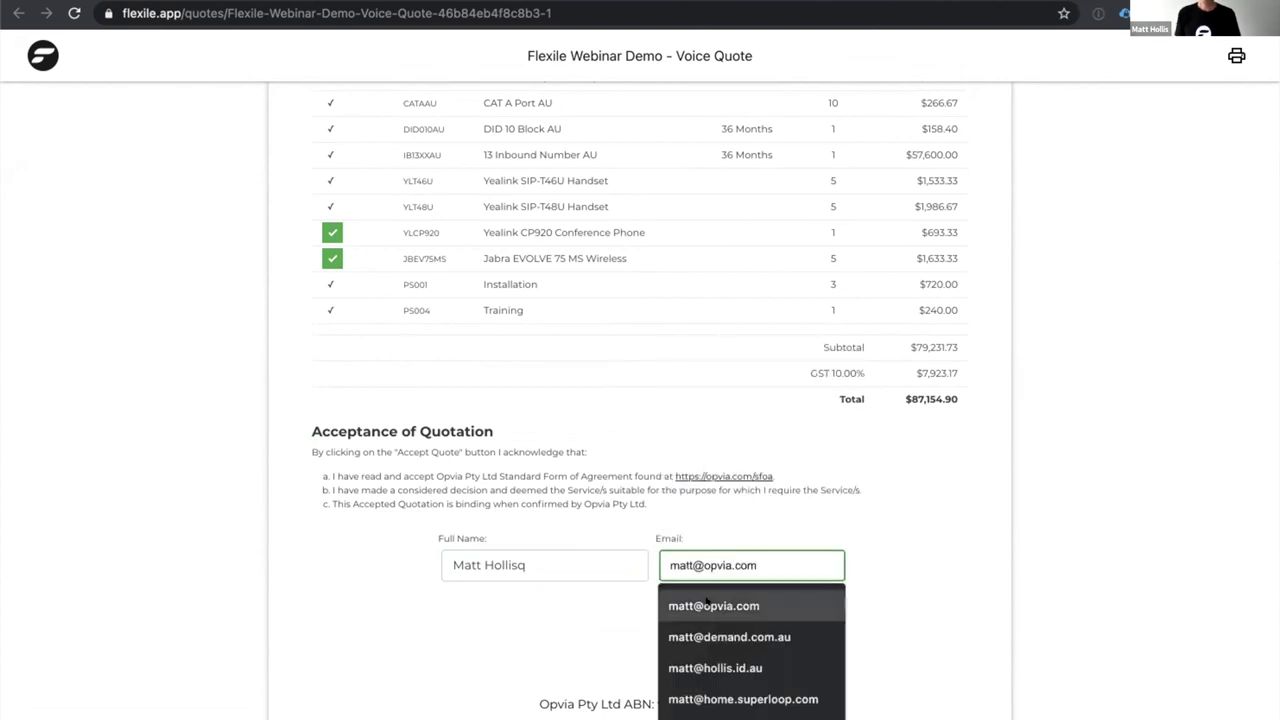
{"action": "key", "text": "Return"}
{"action": "scroll", "coordinate": [692, 703], "scroll_direction": "down", "scroll_amount": 1}
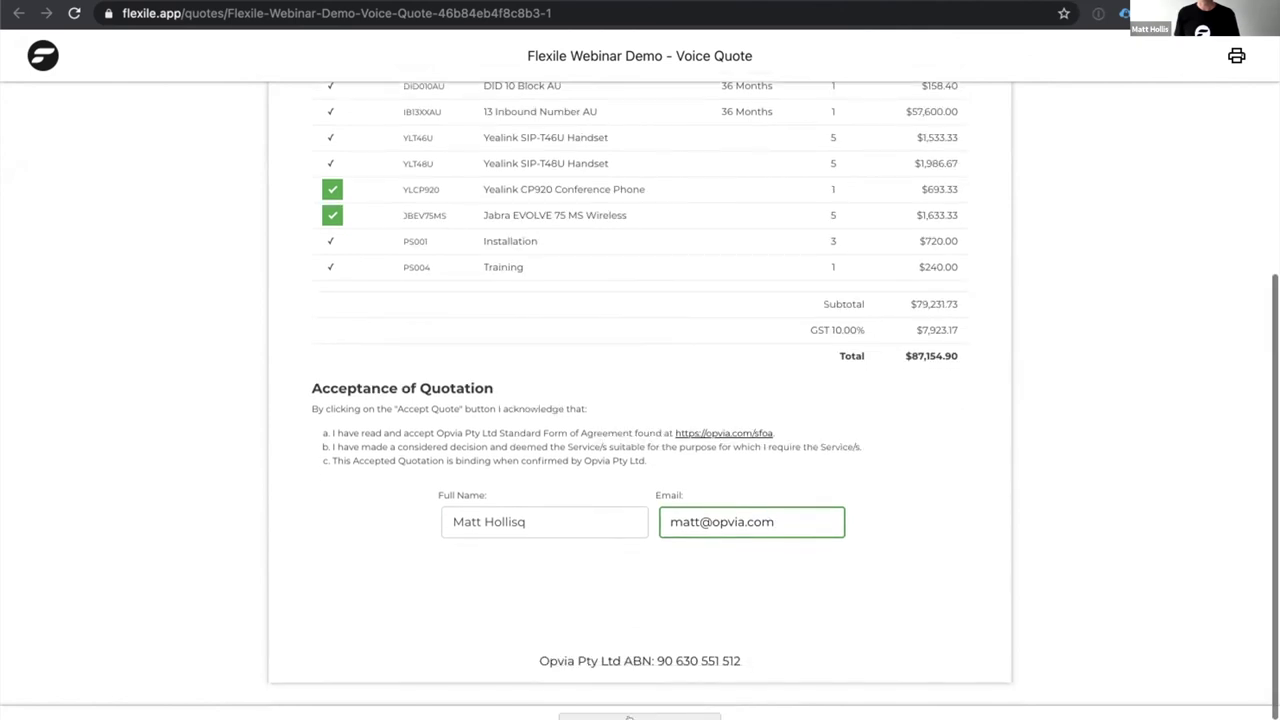
{"action": "scroll", "coordinate": [692, 703], "scroll_direction": "up", "scroll_amount": 1}
{"action": "scroll", "coordinate": [518, 478], "scroll_direction": "up", "scroll_amount": 1}
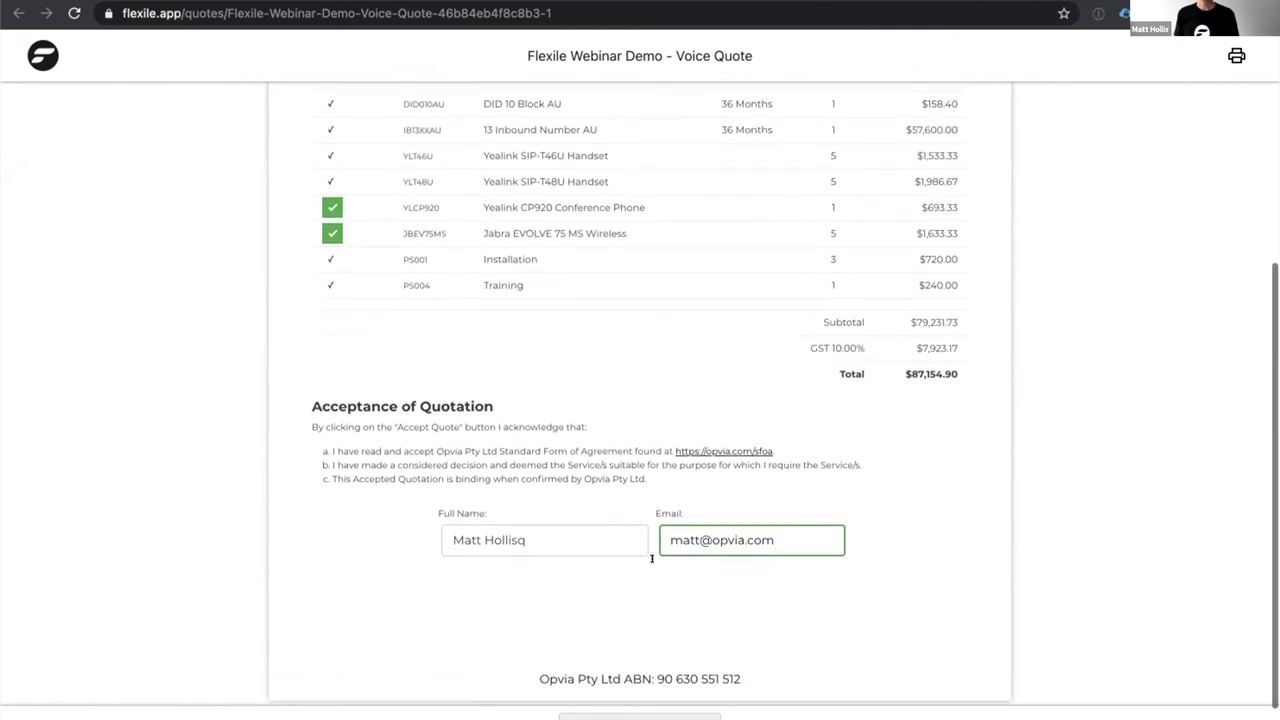
{"action": "scroll", "coordinate": [518, 478], "scroll_direction": "up", "scroll_amount": 1}
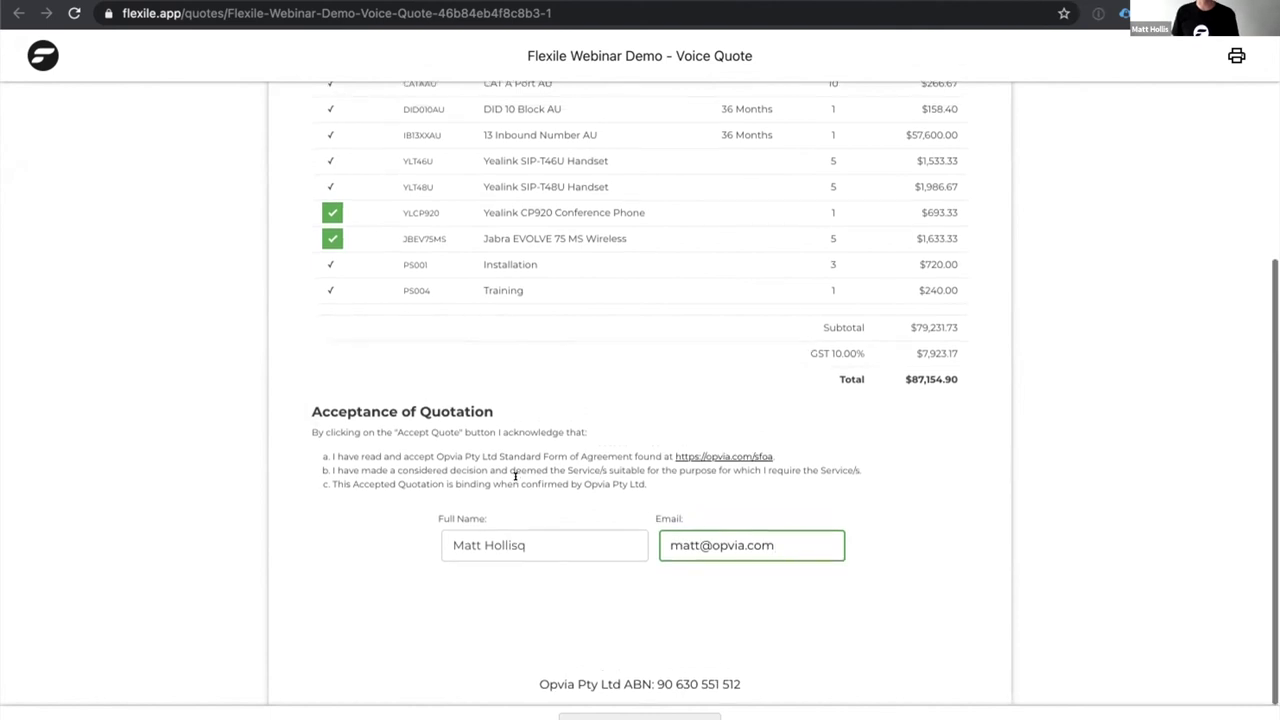
{"action": "scroll", "coordinate": [516, 476], "scroll_direction": "up", "scroll_amount": 1}
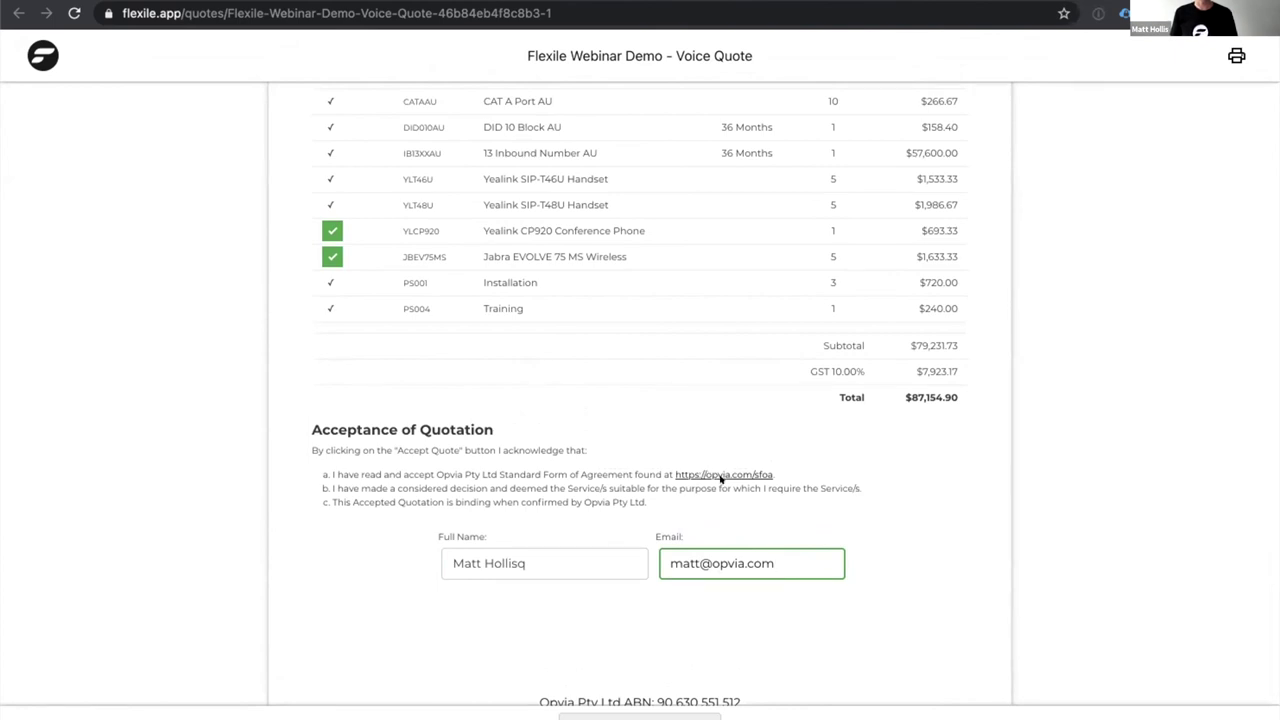
{"action": "scroll", "coordinate": [720, 478], "scroll_direction": "down", "scroll_amount": 1}
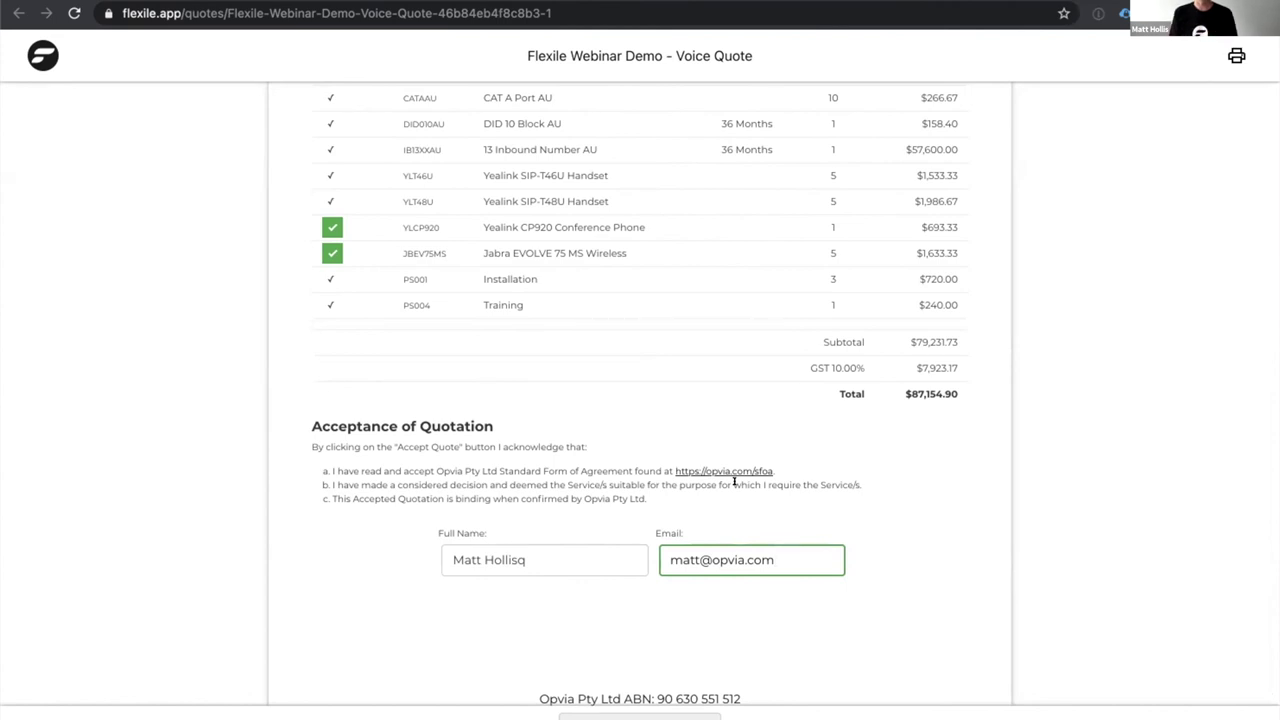
{"action": "scroll", "coordinate": [780, 590], "scroll_direction": "up", "scroll_amount": 1}
{"action": "left_click_drag", "start_coordinate": [778, 564], "coordinate": [447, 565]}
{"action": "key", "text": "BackSpace"}
{"action": "key", "text": "BackSpace"}
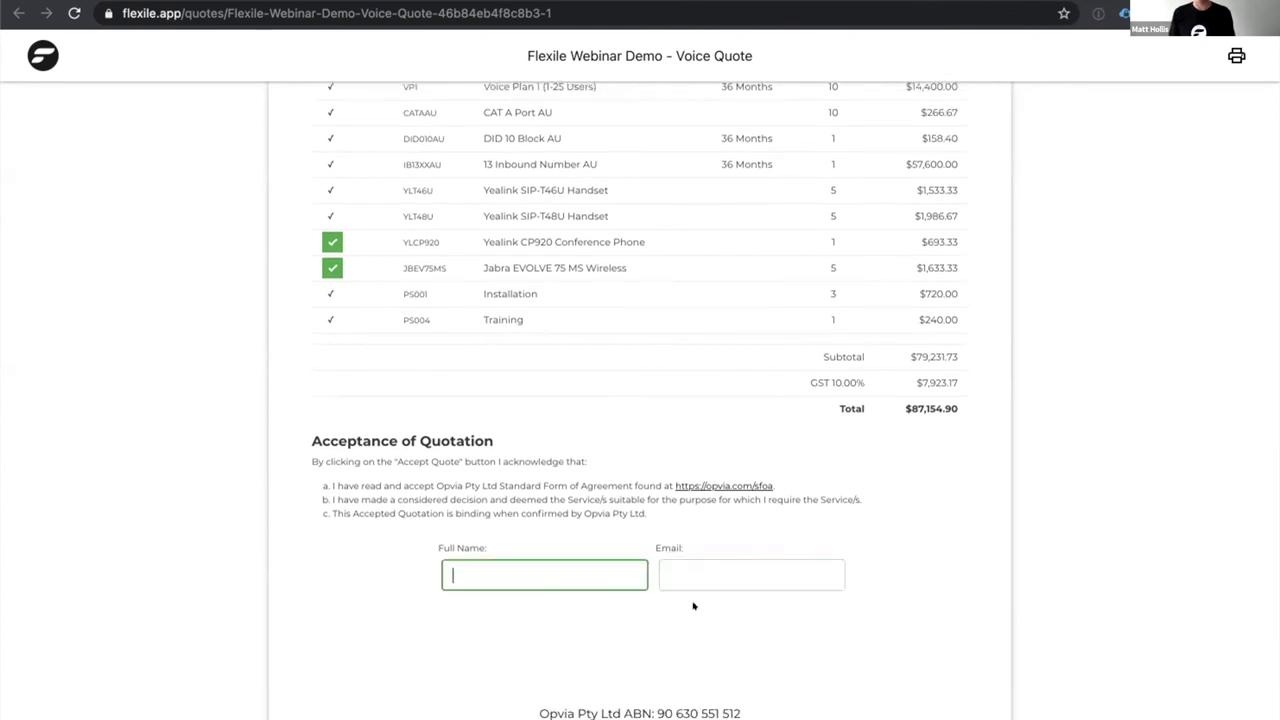
{"action": "scroll", "coordinate": [691, 606], "scroll_direction": "down", "scroll_amount": 1}
{"action": "scroll", "coordinate": [693, 604], "scroll_direction": "up", "scroll_amount": 2}
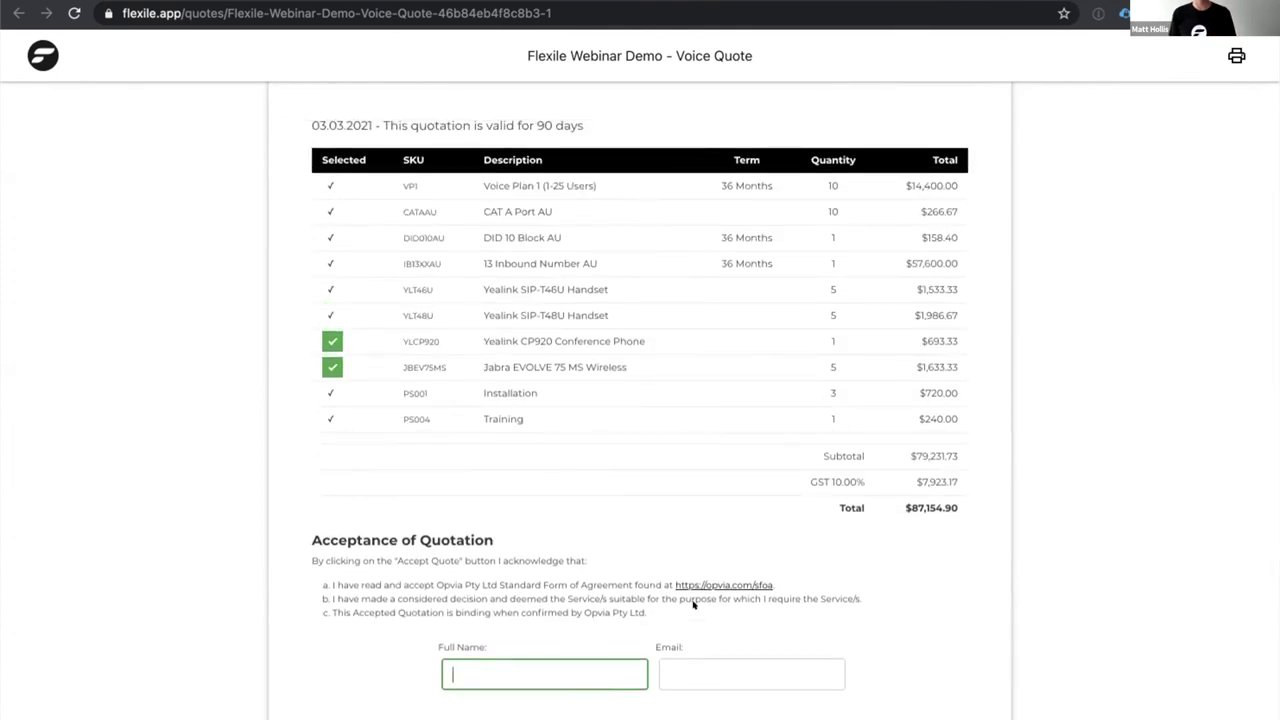
{"action": "scroll", "coordinate": [693, 604], "scroll_direction": "up", "scroll_amount": 2}
{"action": "scroll", "coordinate": [693, 604], "scroll_direction": "up", "scroll_amount": 1}
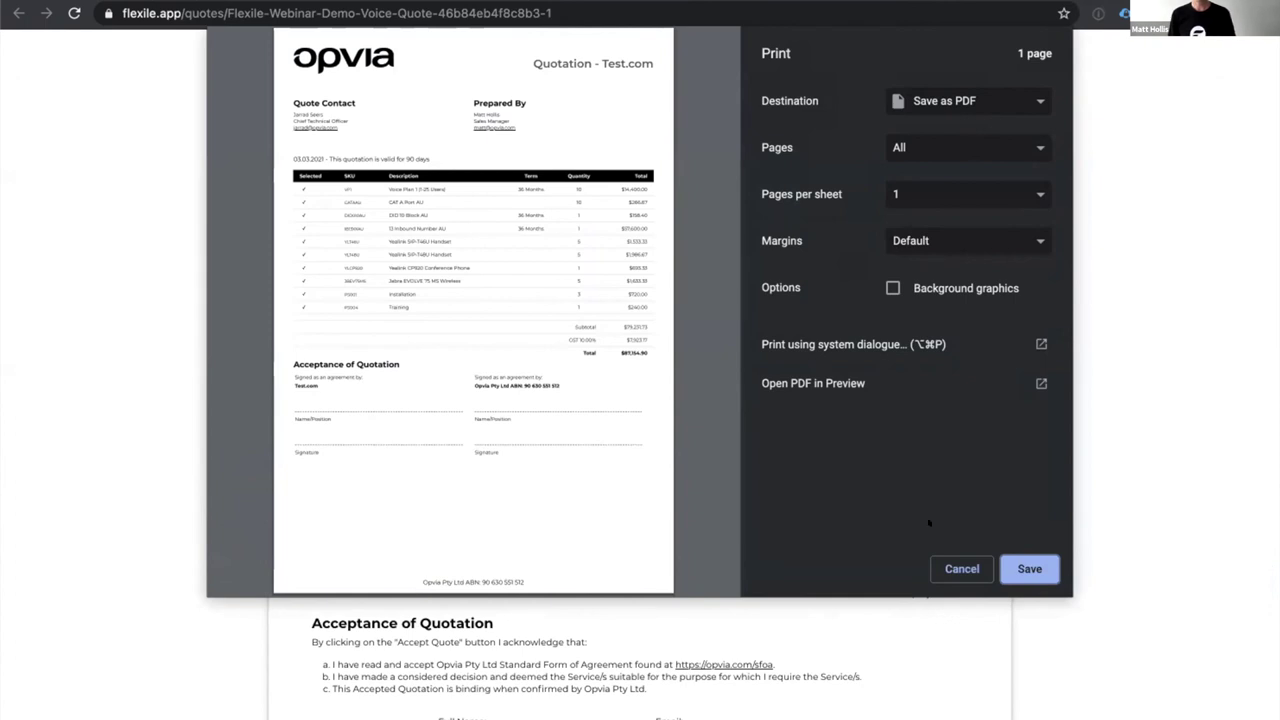
{"action": "left_click", "coordinate": [958, 568]}
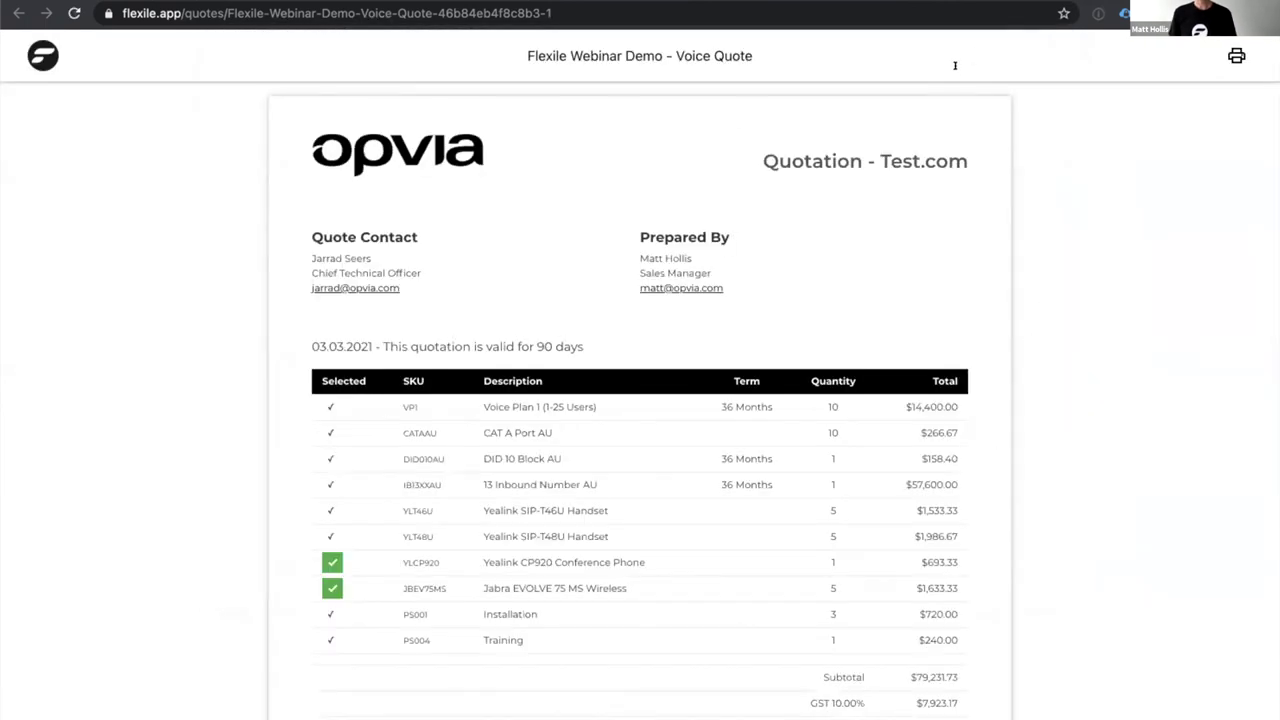
Close the preview tab and go to the Product Catalogue page.
{"action": "key", "text": "ctrl+w"}
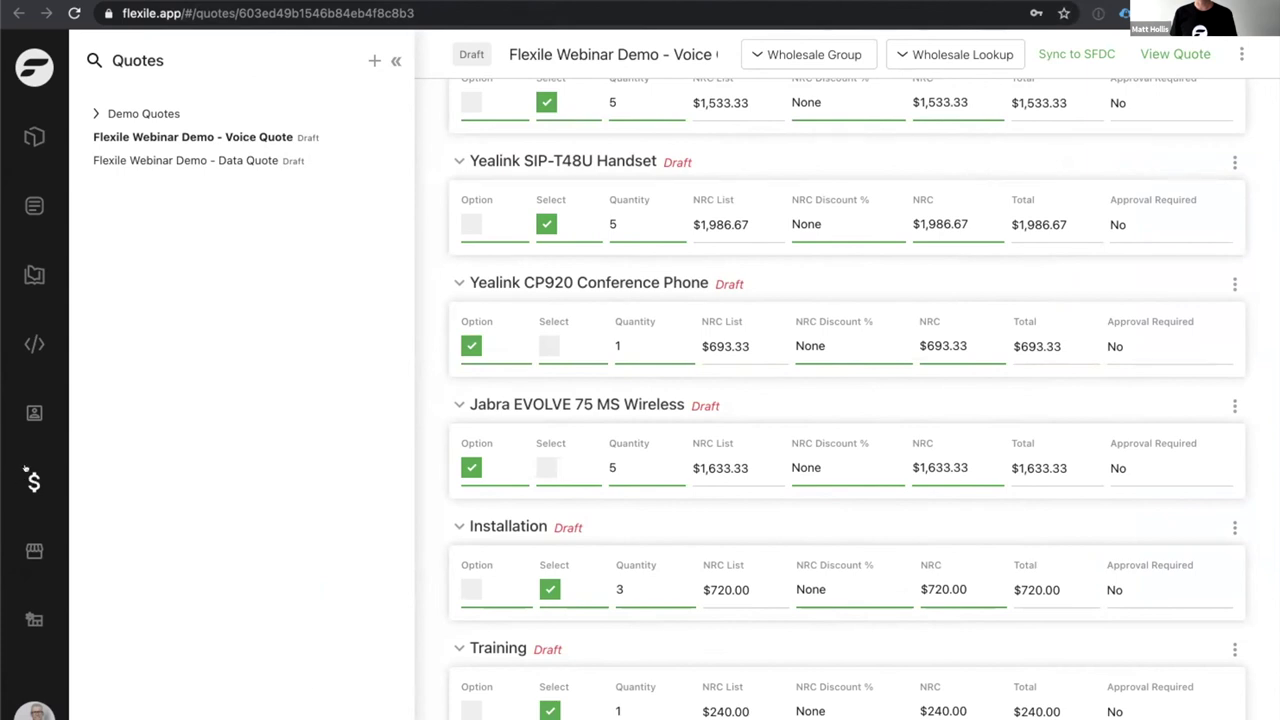
{"action": "left_click", "coordinate": [42, 277]}
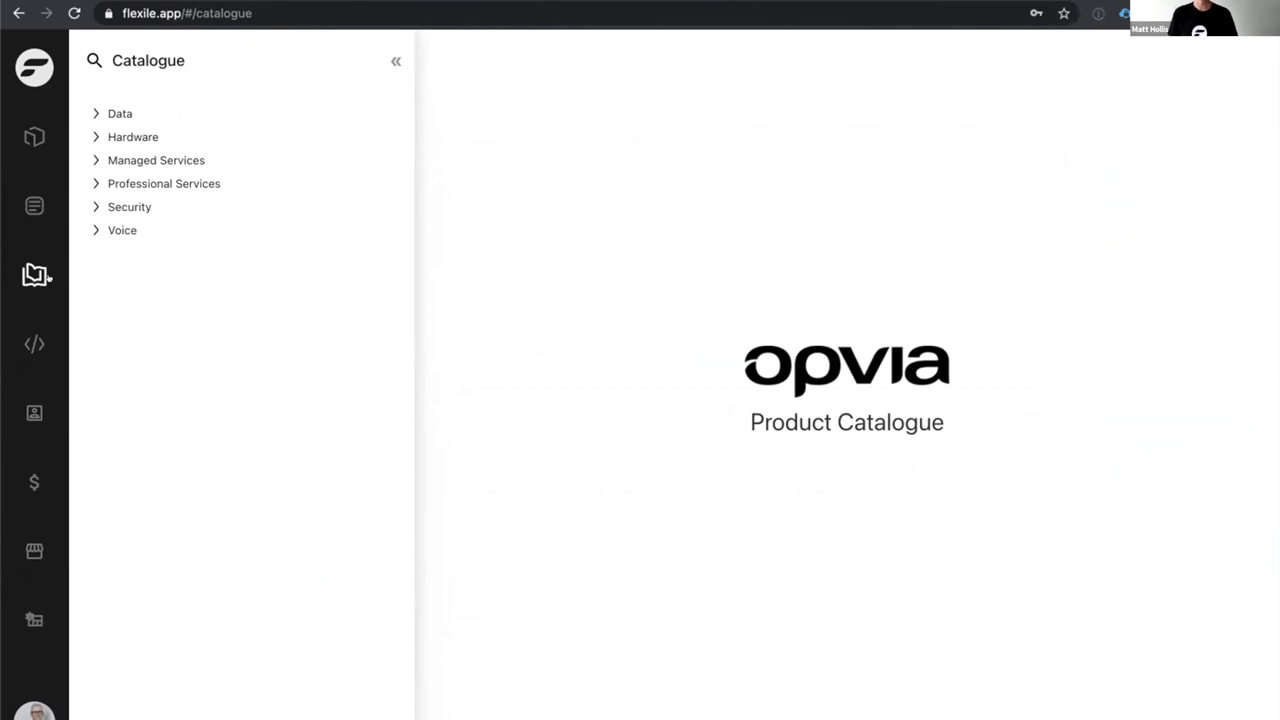
Open Data > Managed Network > Managed Network - Primary and Backup draft v2 and inspect its Address field.
{"action": "left_click", "coordinate": [34, 137]}
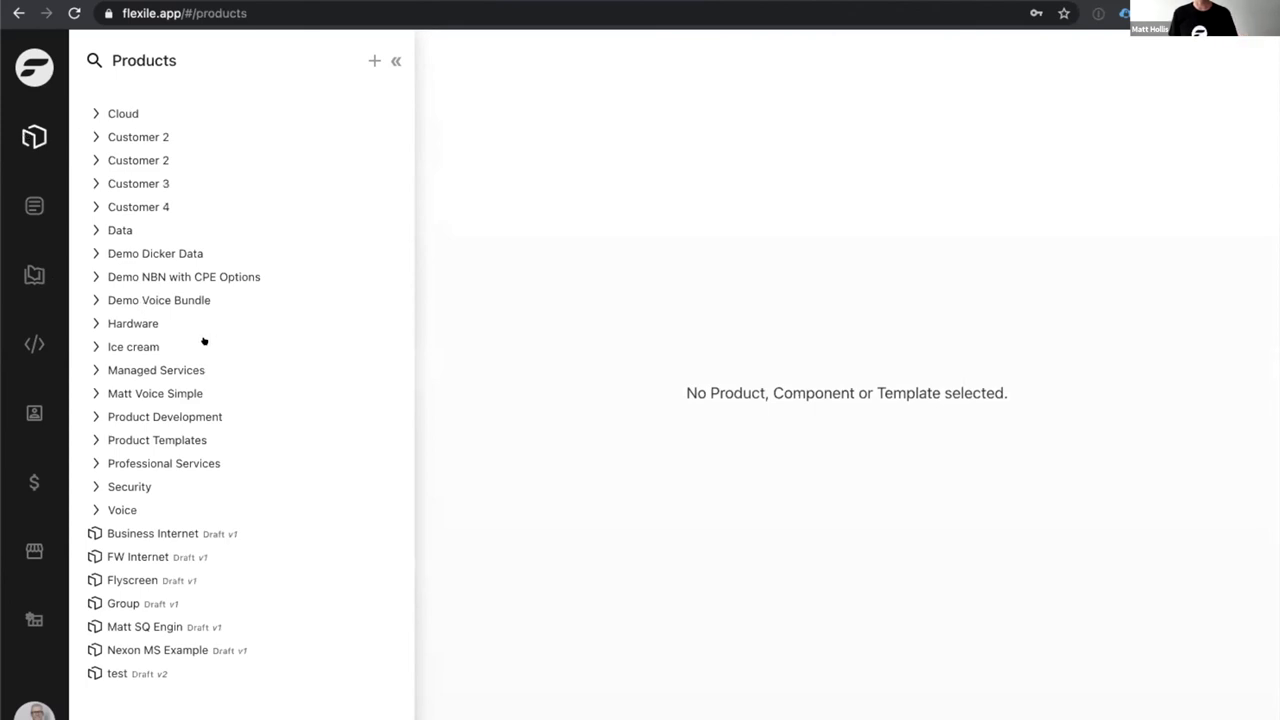
{"action": "left_click", "coordinate": [112, 231]}
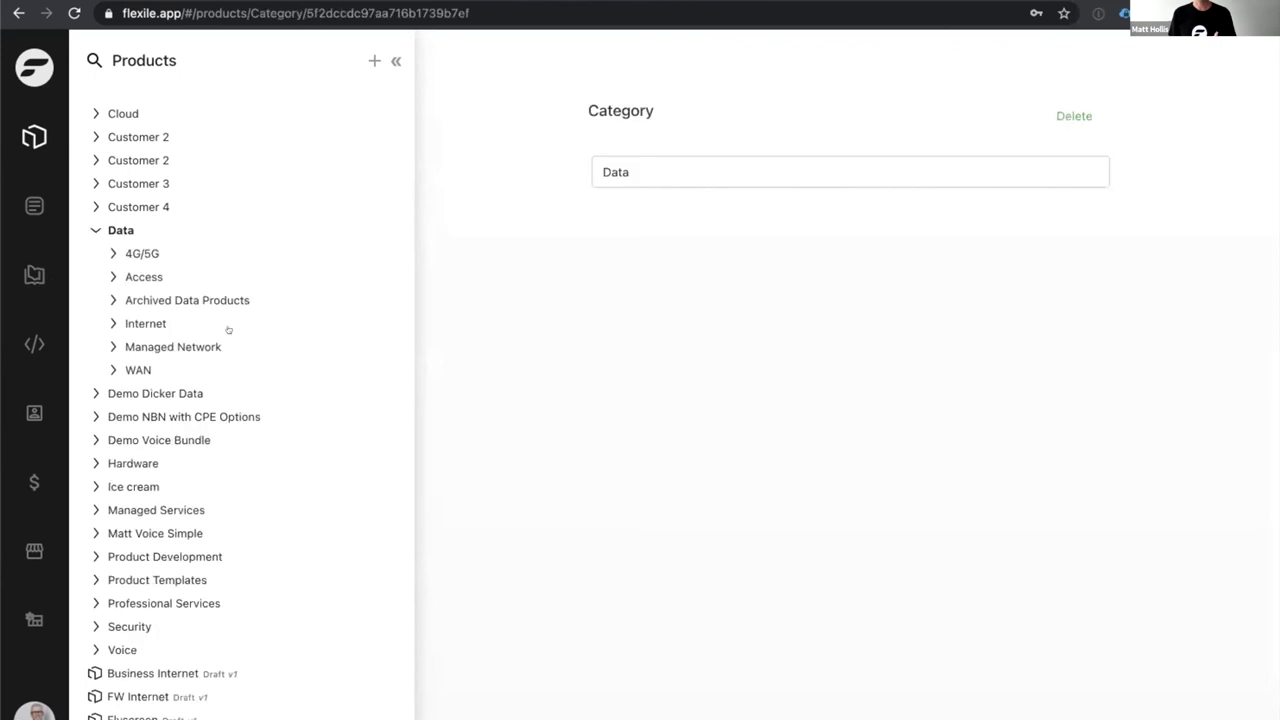
{"action": "left_click", "coordinate": [189, 345]}
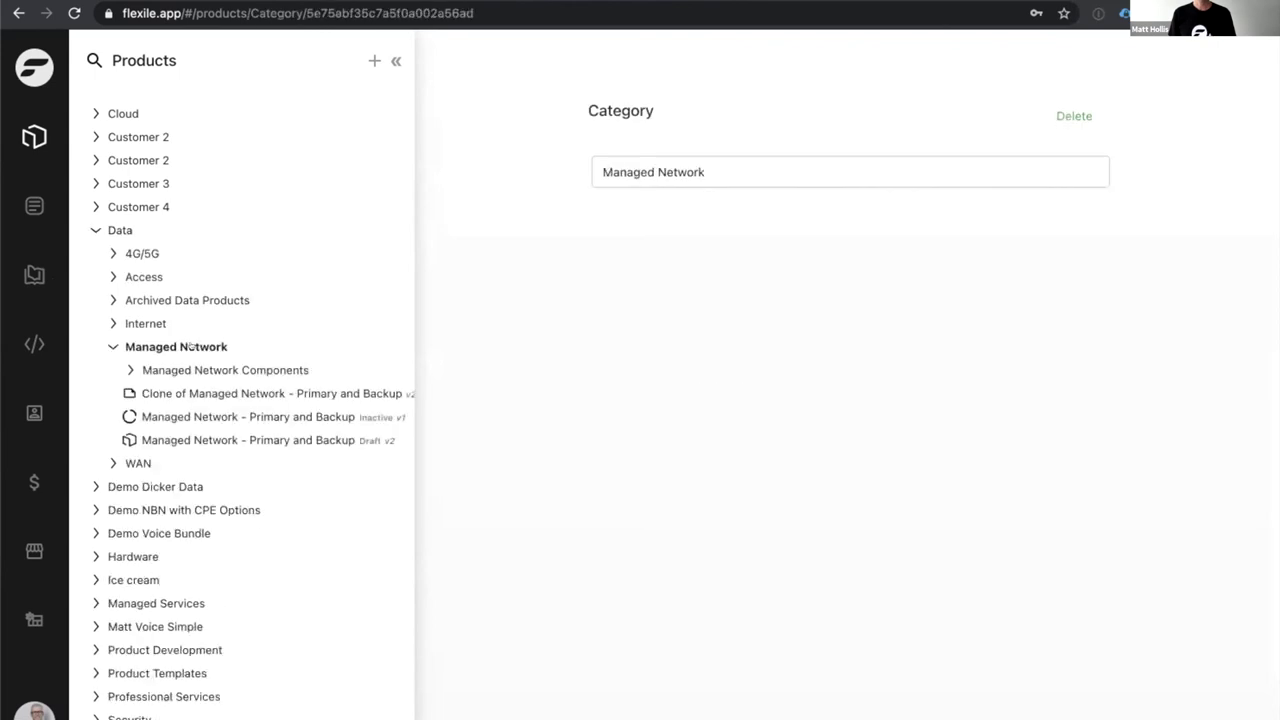
{"action": "left_click", "coordinate": [216, 439]}
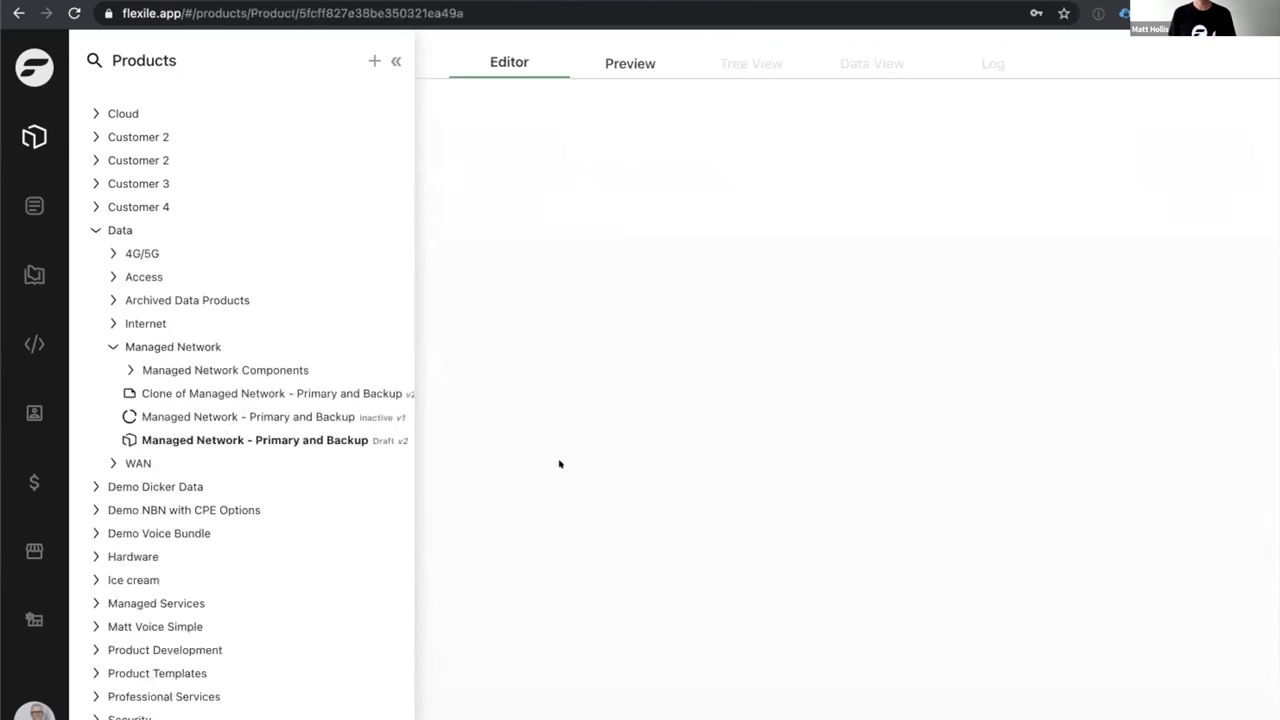
{"action": "scroll", "coordinate": [661, 511], "scroll_direction": "down", "scroll_amount": 6}
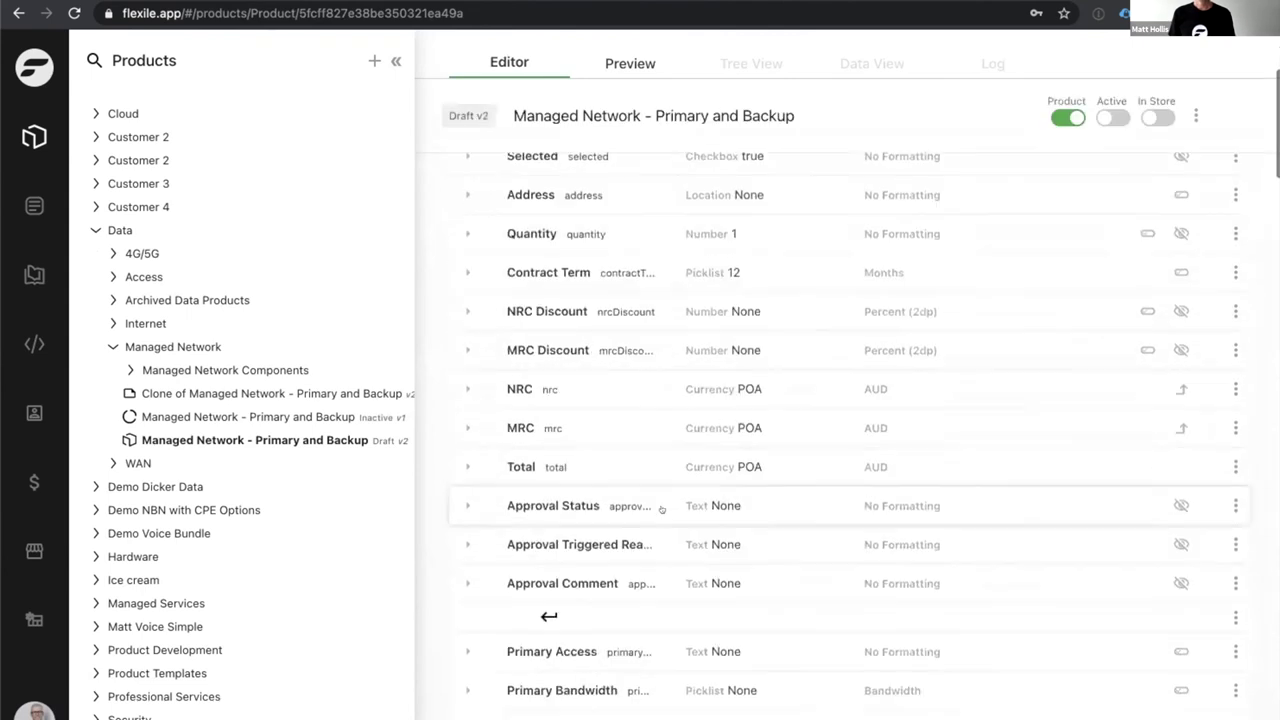
{"action": "scroll", "coordinate": [661, 510], "scroll_direction": "up", "scroll_amount": 4}
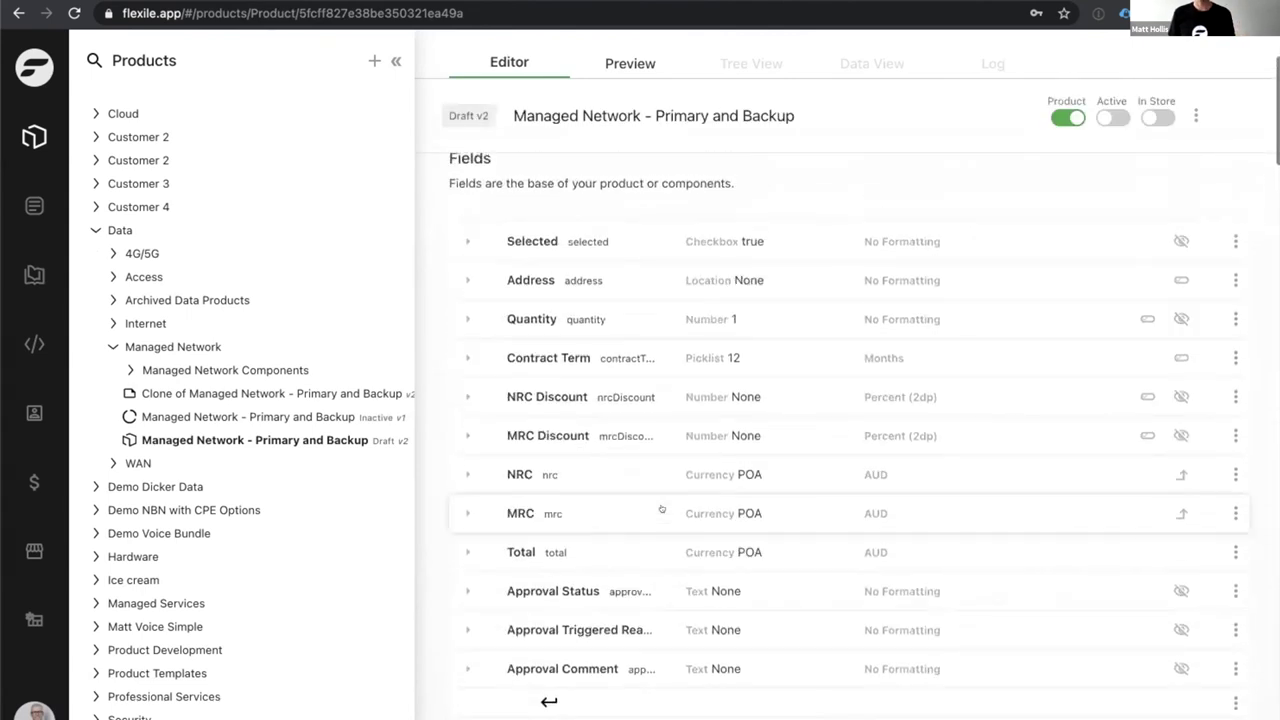
{"action": "left_click", "coordinate": [465, 279]}
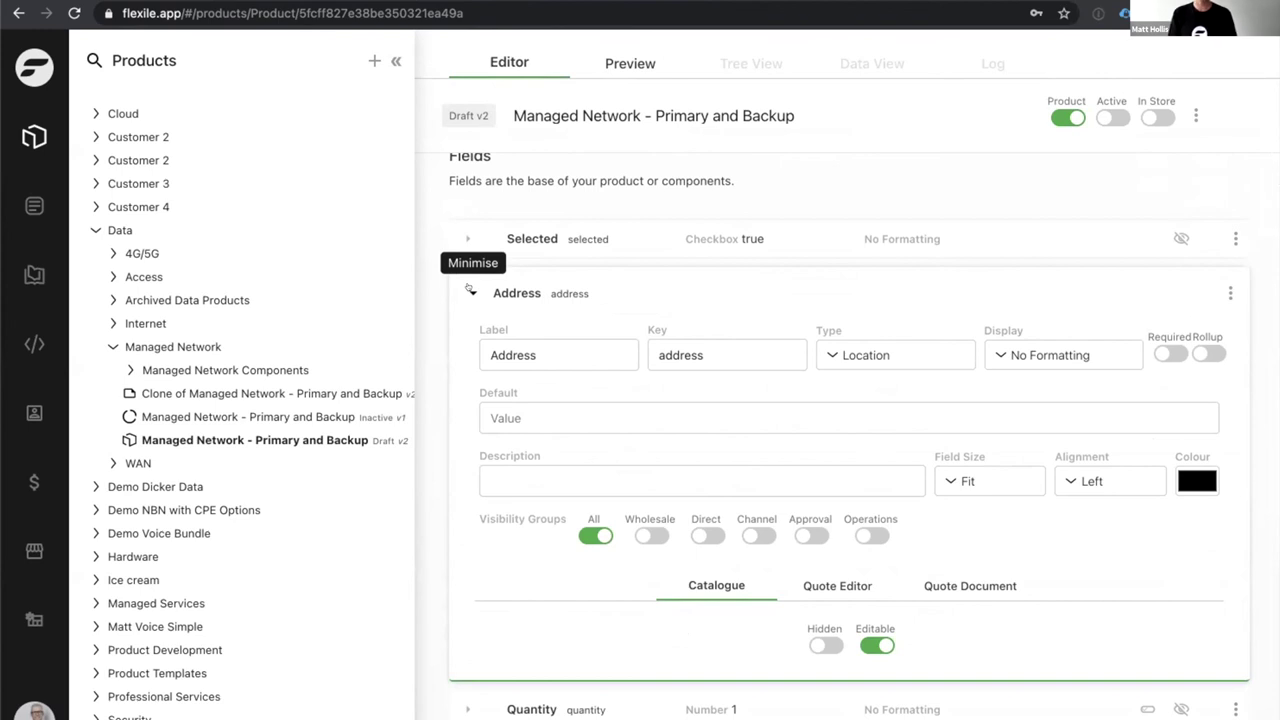
{"action": "left_click", "coordinate": [470, 289]}
{"action": "left_click", "coordinate": [34, 205]}
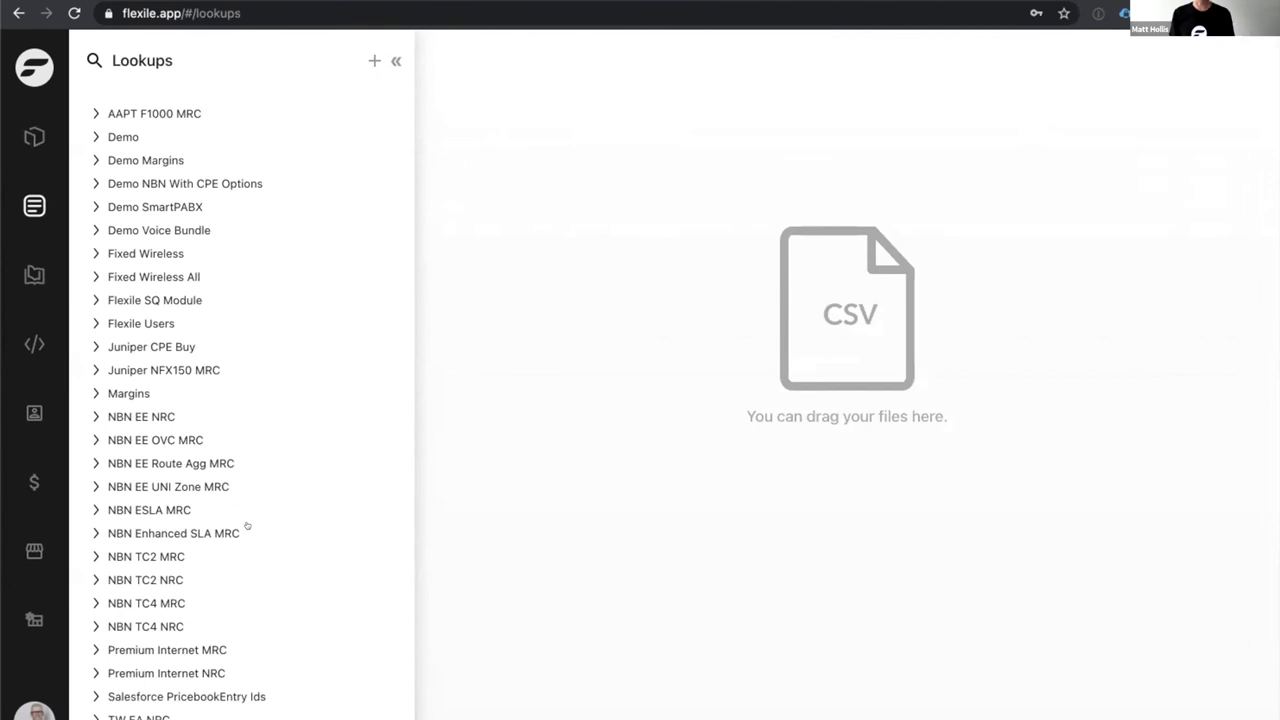
Expand the TW EA Prem MRC lookup and show its Default version price table.
{"action": "scroll", "coordinate": [248, 526], "scroll_direction": "down", "scroll_amount": 1}
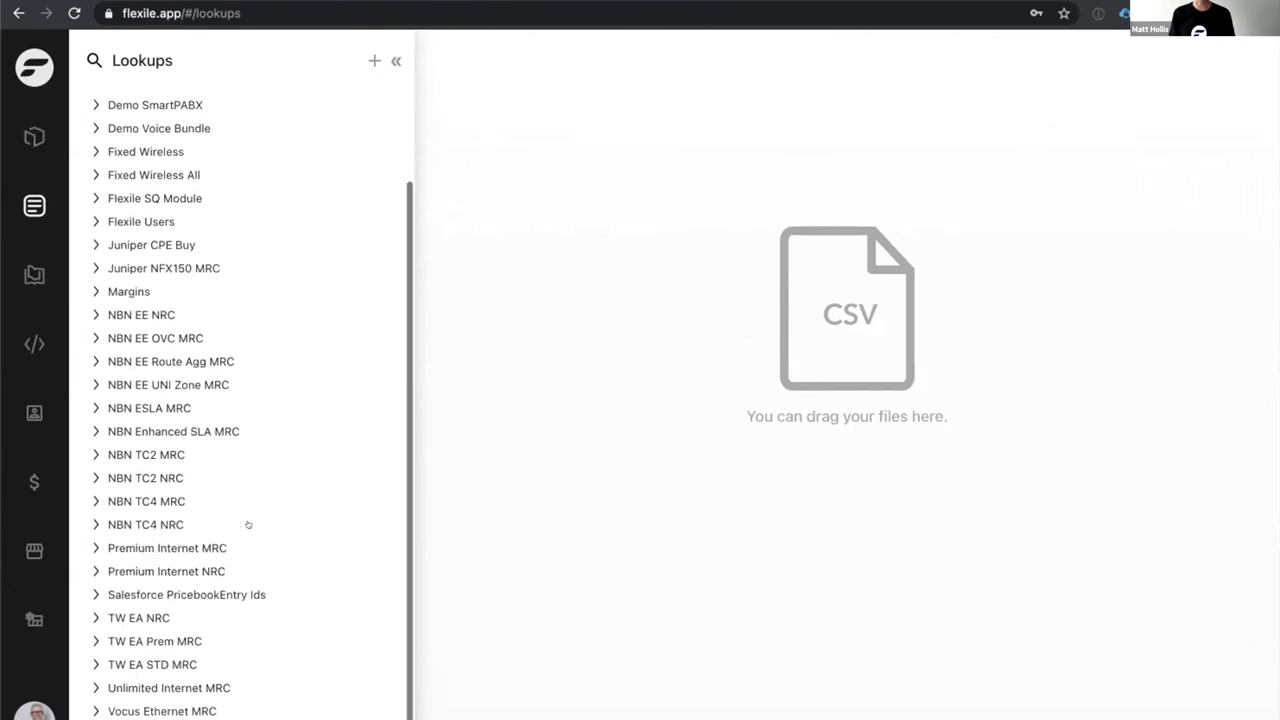
{"action": "left_click", "coordinate": [145, 636]}
{"action": "left_click", "coordinate": [135, 652]}
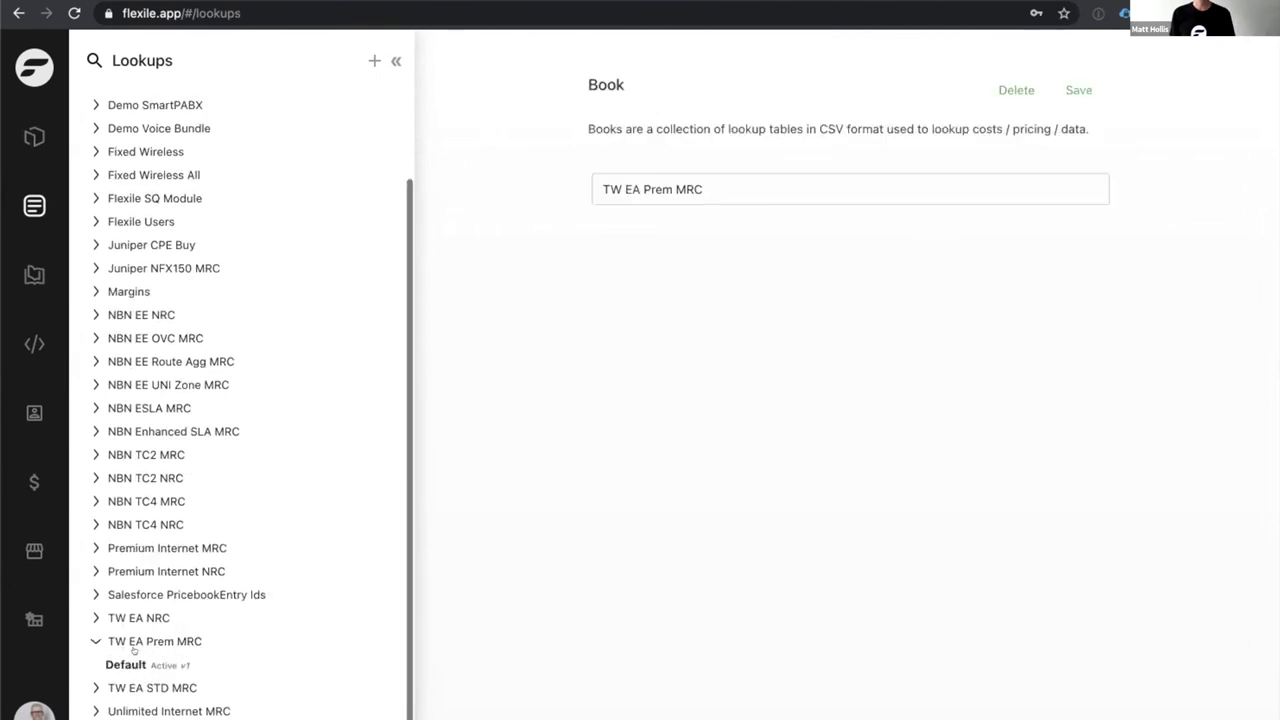